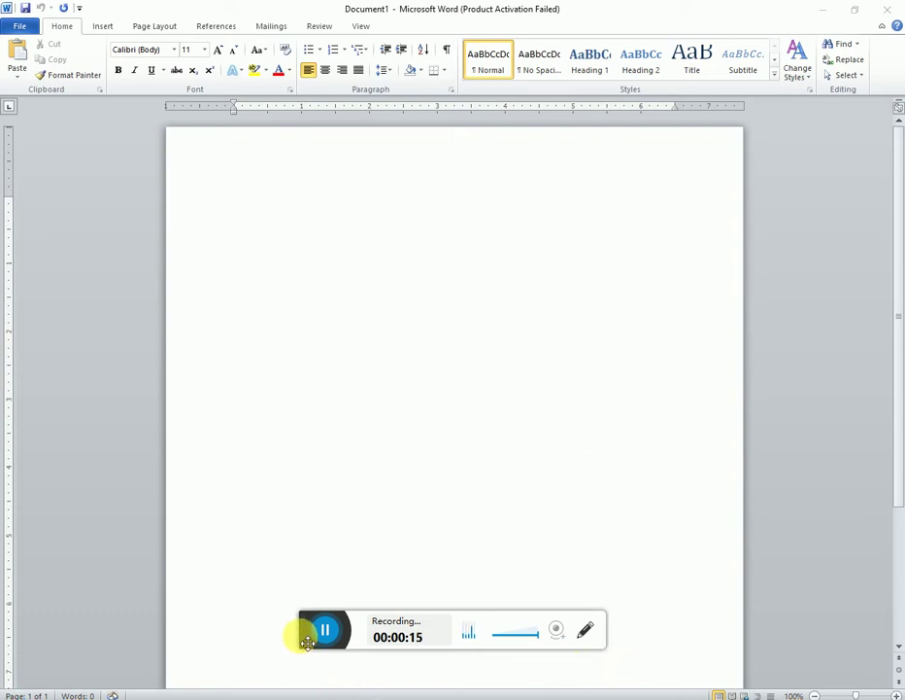
# Generate one sample paragraph on the empty page with the =rand(1,1) formula
pyautogui.moveTo(307, 641); pyautogui.dragTo(307, 699)
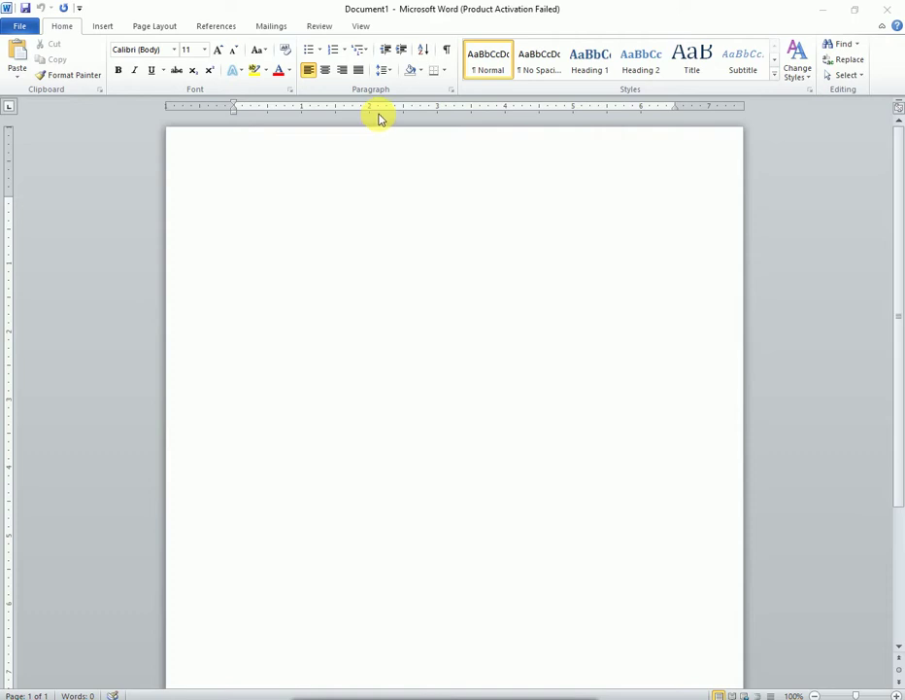
pyautogui.click(376, 178)
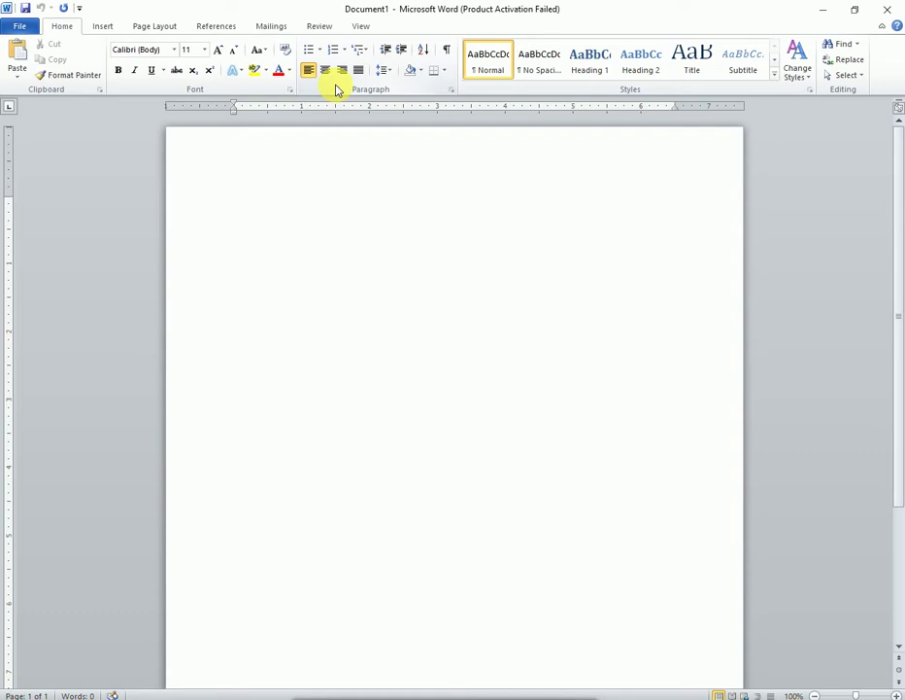
pyautogui.write('=')
pyautogui.write('rand')
pyautogui.write('(1,1)')
pyautogui.press('Return')
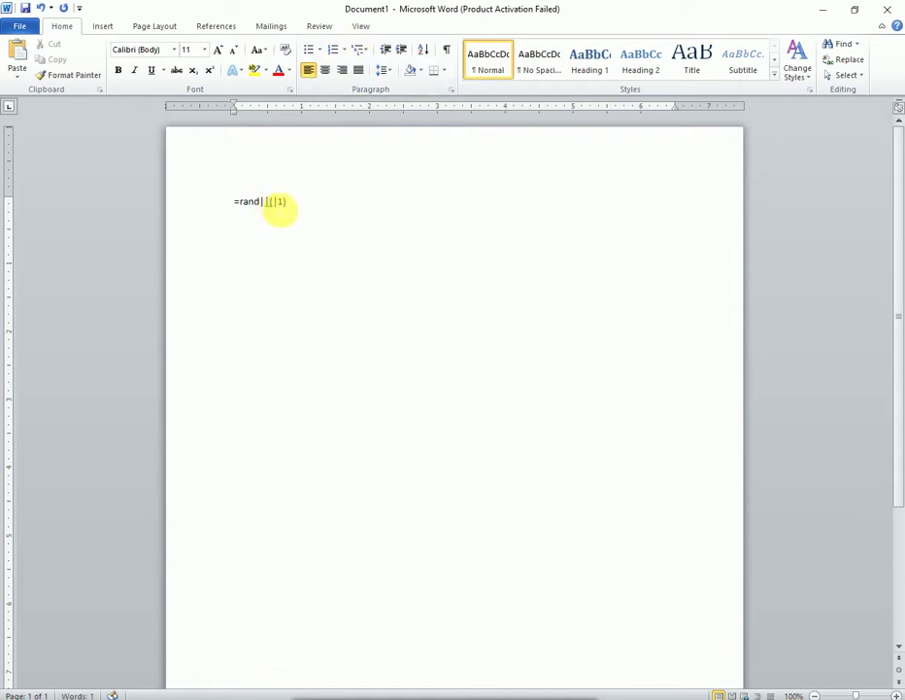
pyautogui.press('Return')
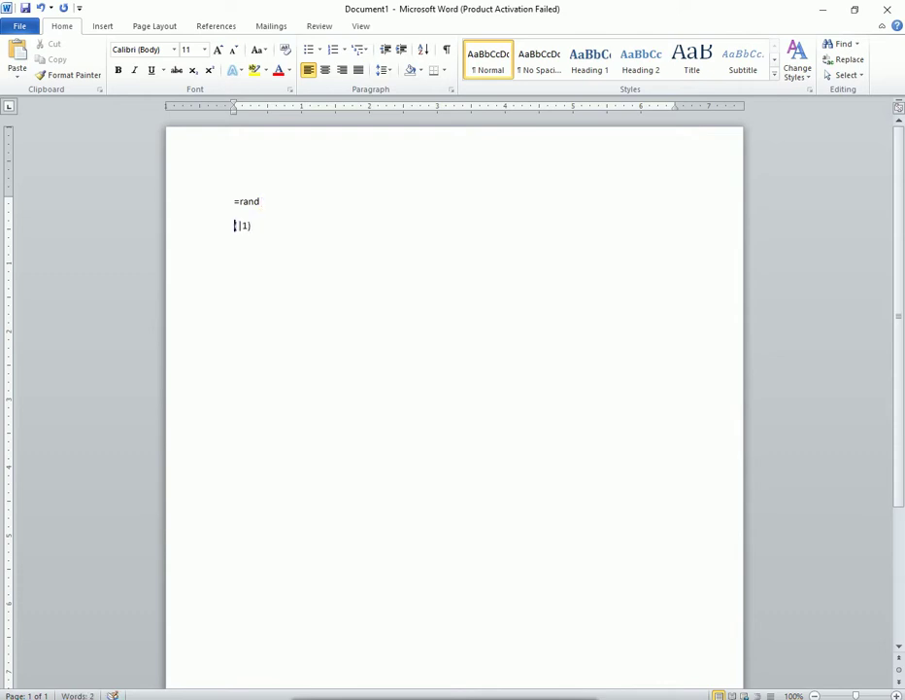
pyautogui.press('BackSpace')
pyautogui.click(279, 206)
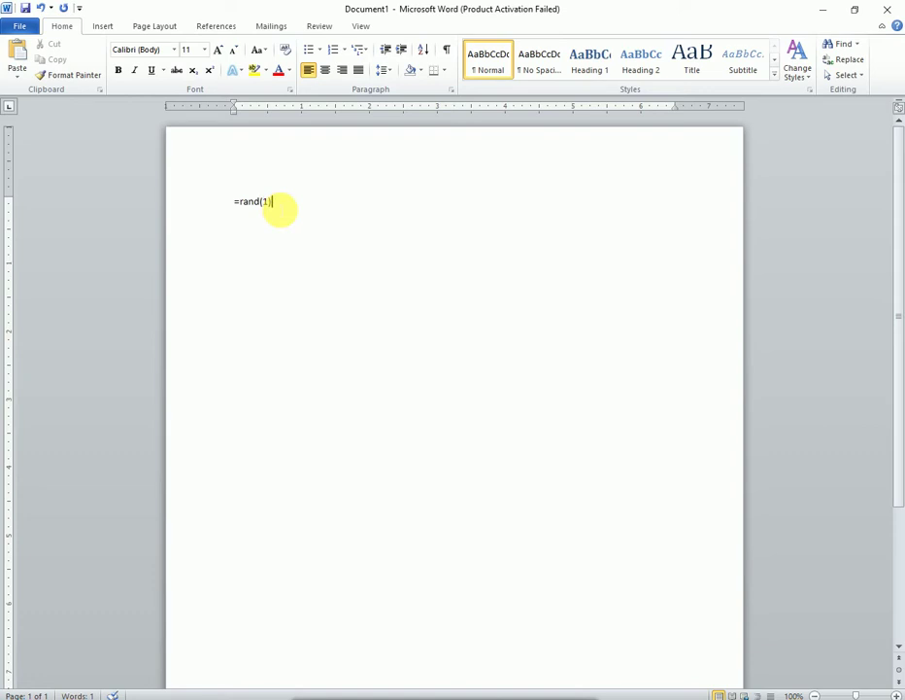
pyautogui.press('Return')
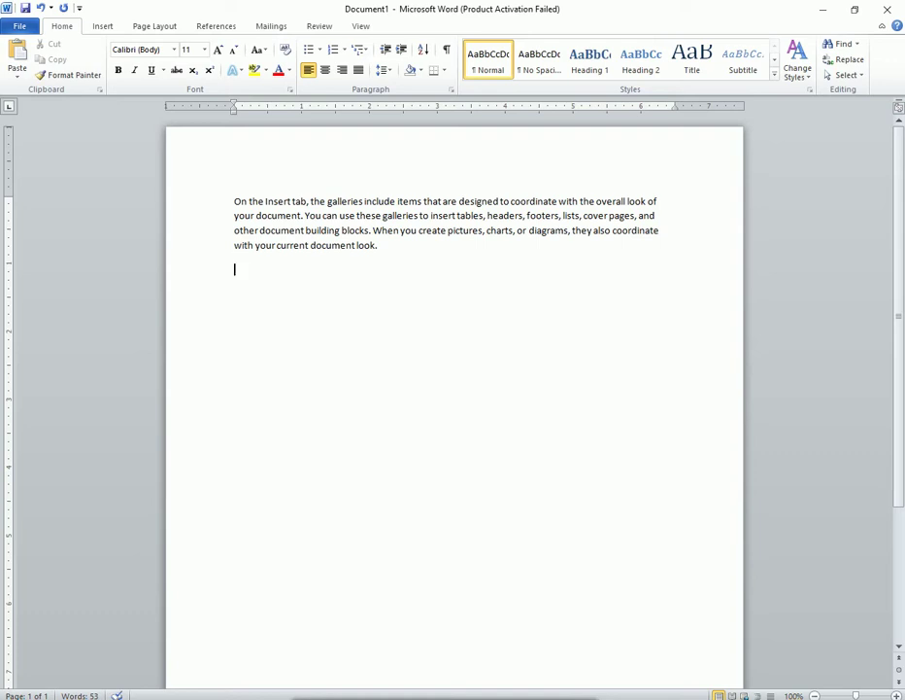
# Centre the sample paragraph and add a centred line below it giving the writer's name
pyautogui.click(236, 203)
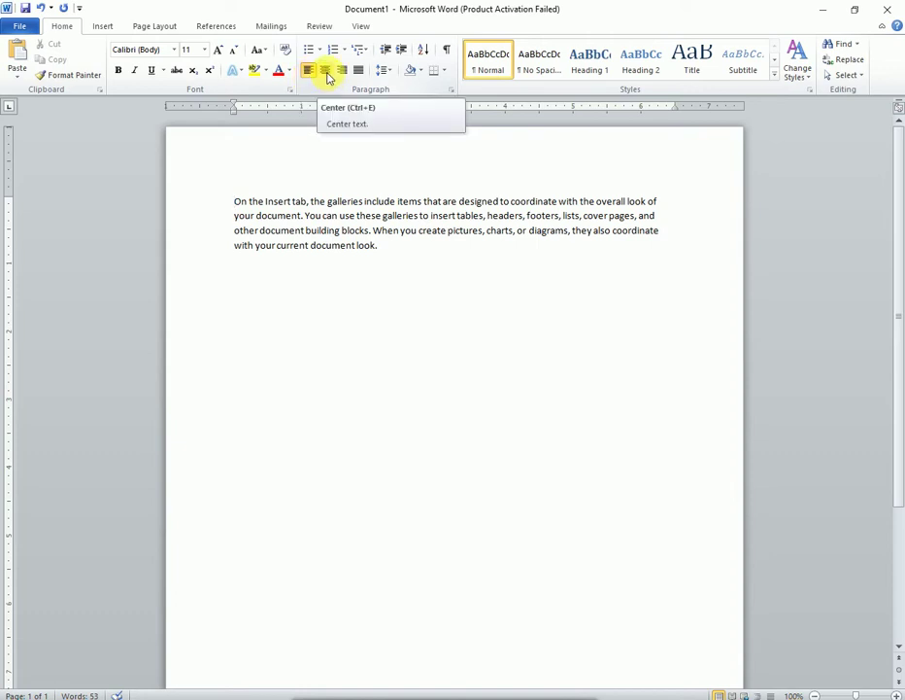
pyautogui.click(329, 75)
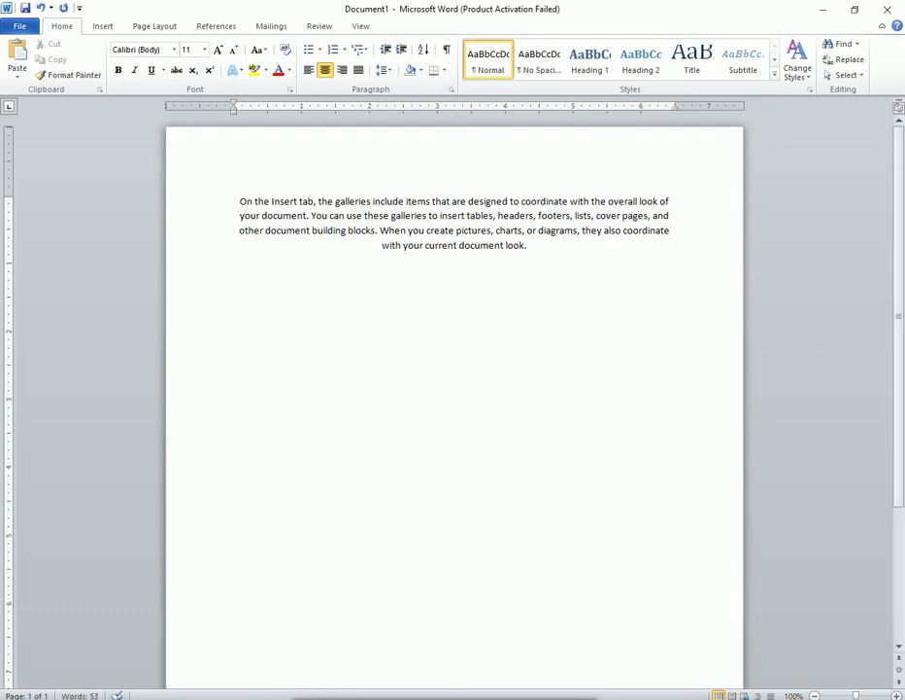
pyautogui.press('Return')
pyautogui.write('My Name ')
pyautogui.write('is')
pyautogui.write(' Ahmed')
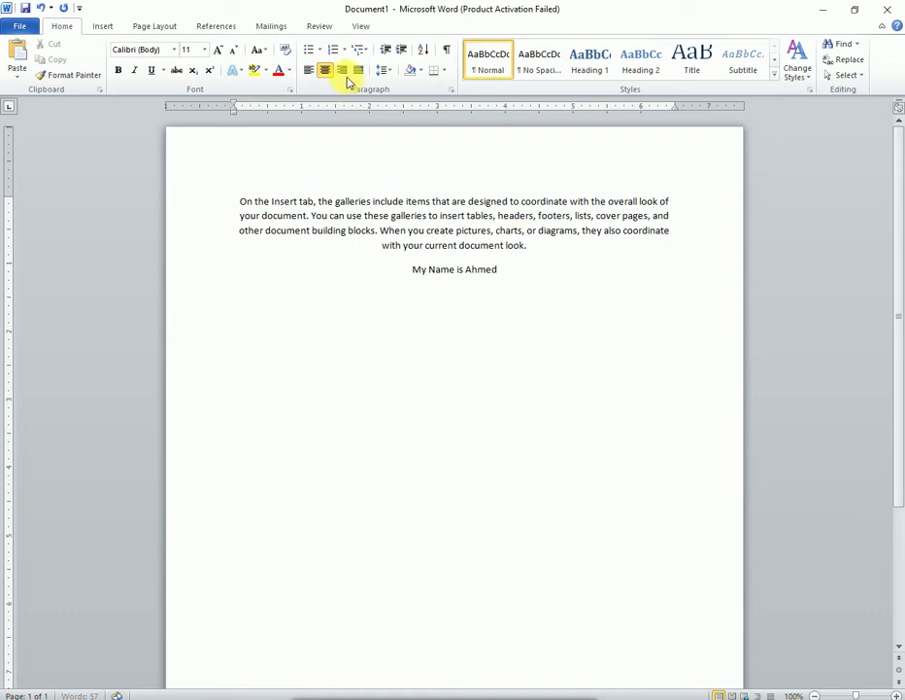
# Right-align the name line, then type and delete a line of junk text below it
pyautogui.click(344, 74)
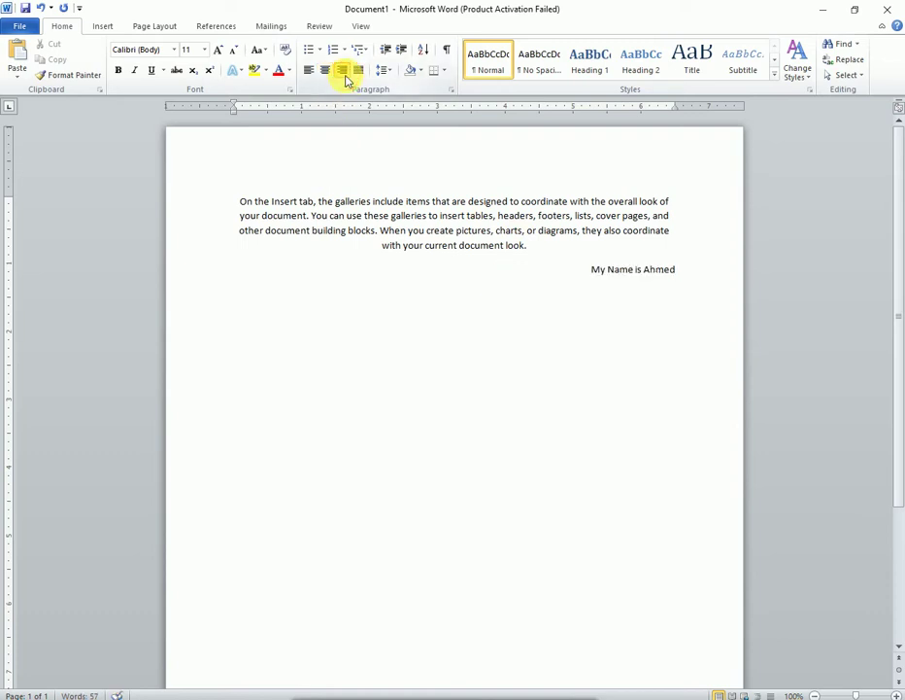
pyautogui.press('Return')
pyautogui.write('jhsdagjh')
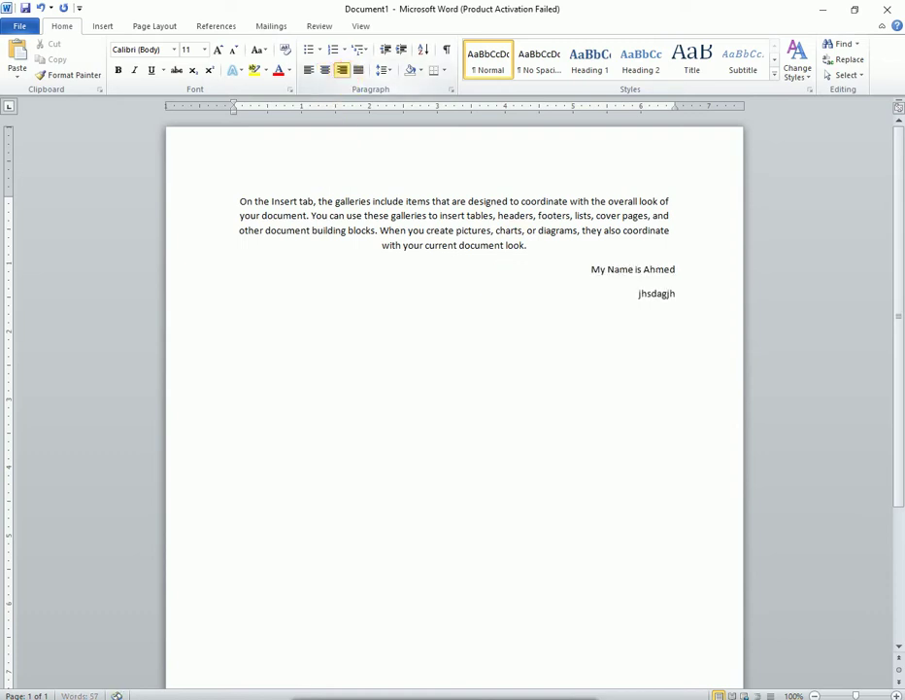
pyautogui.write('sag sahgd hgsdfgsh d fs')
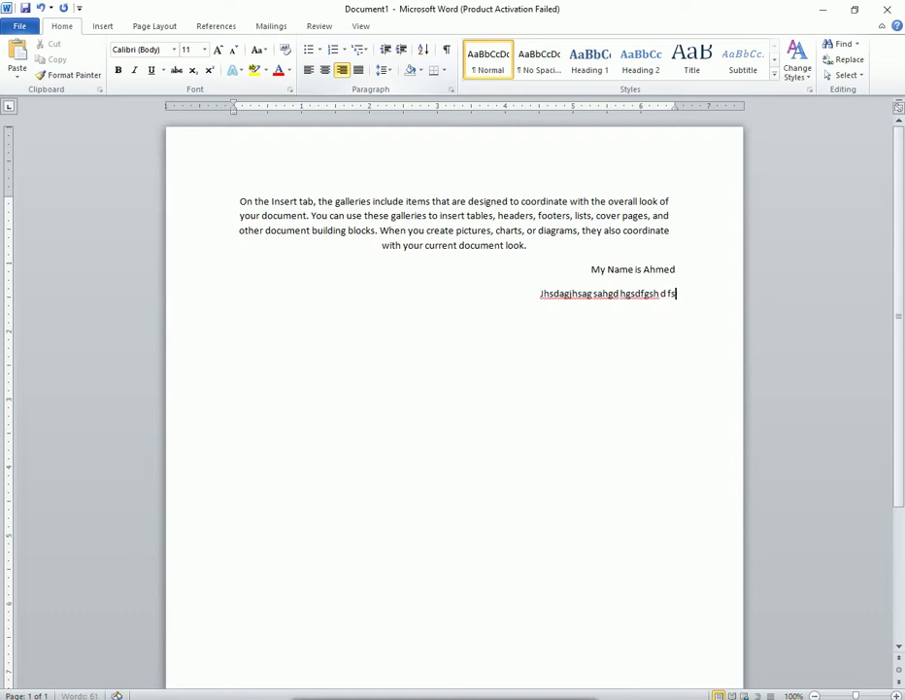
pyautogui.hotkey('shift', 'Home')
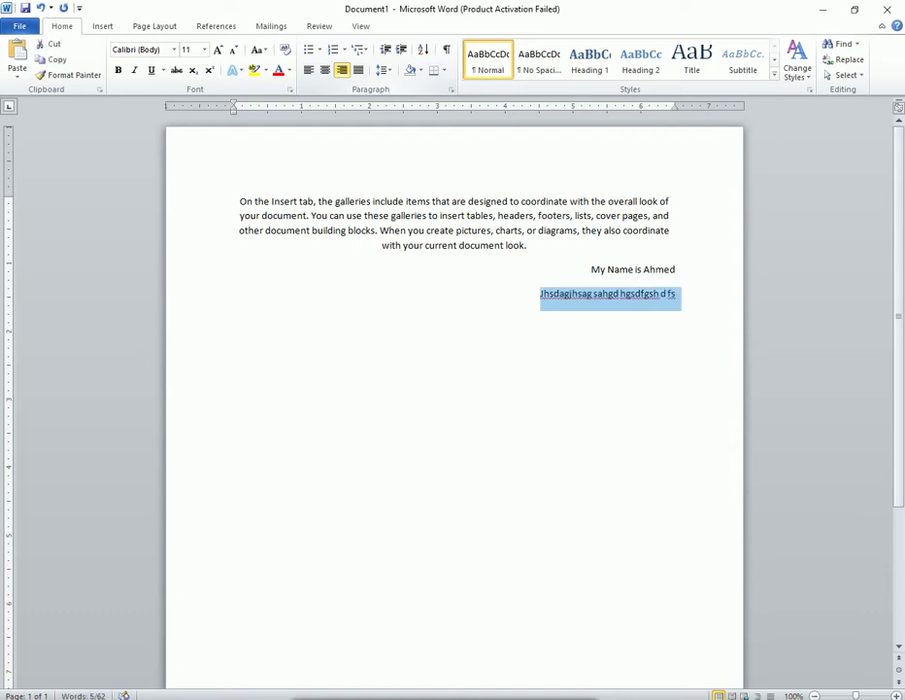
pyautogui.press('BackSpace')
pyautogui.press('BackSpace')
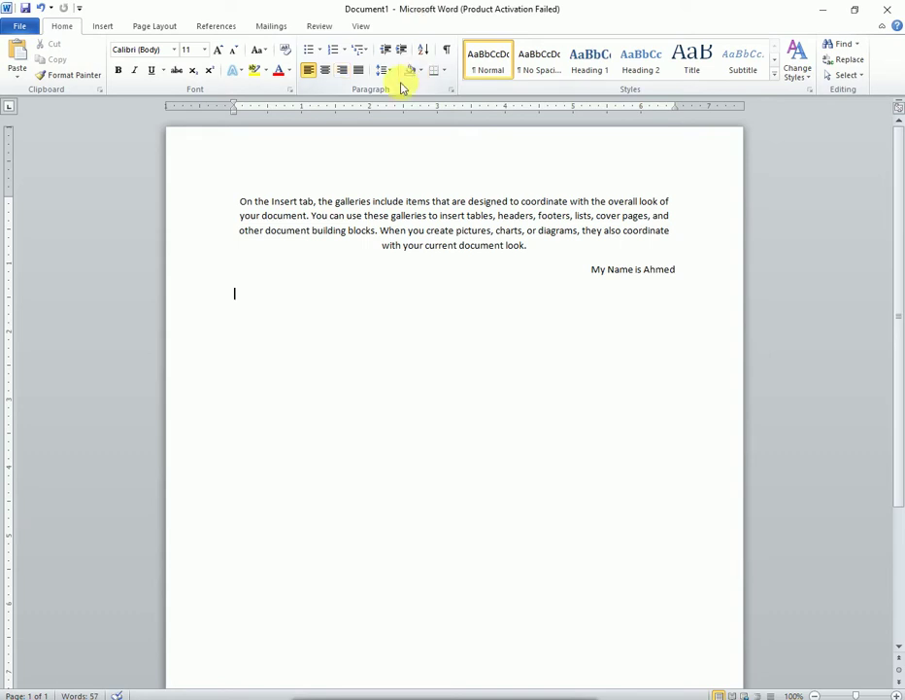
# Insert a blank line above the name line
pyautogui.press('Up')
pyautogui.press('Down')
pyautogui.press('Up')
pyautogui.press('Return')
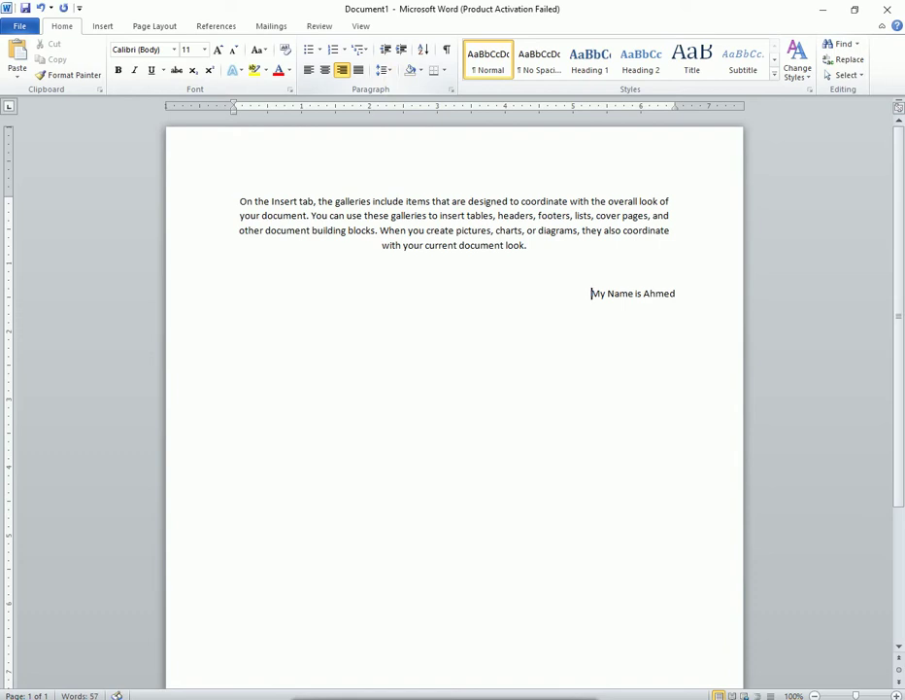
# Add a right-aligned 'Pakistan is my country' line plus random letters below the name
pyautogui.press('End')
pyautogui.press('Return')
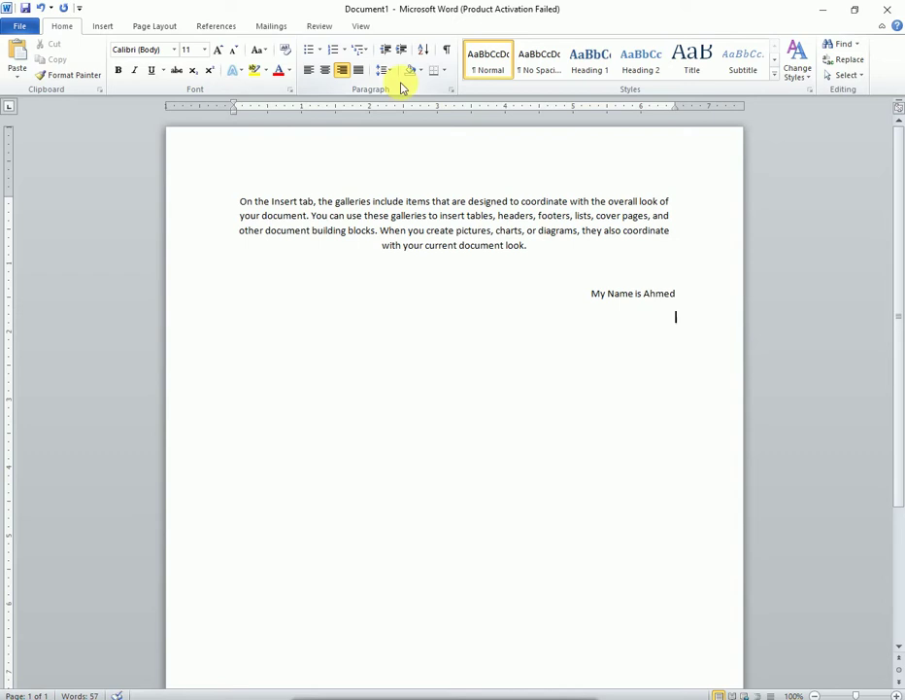
pyautogui.write('Pak')
pyautogui.write('is')
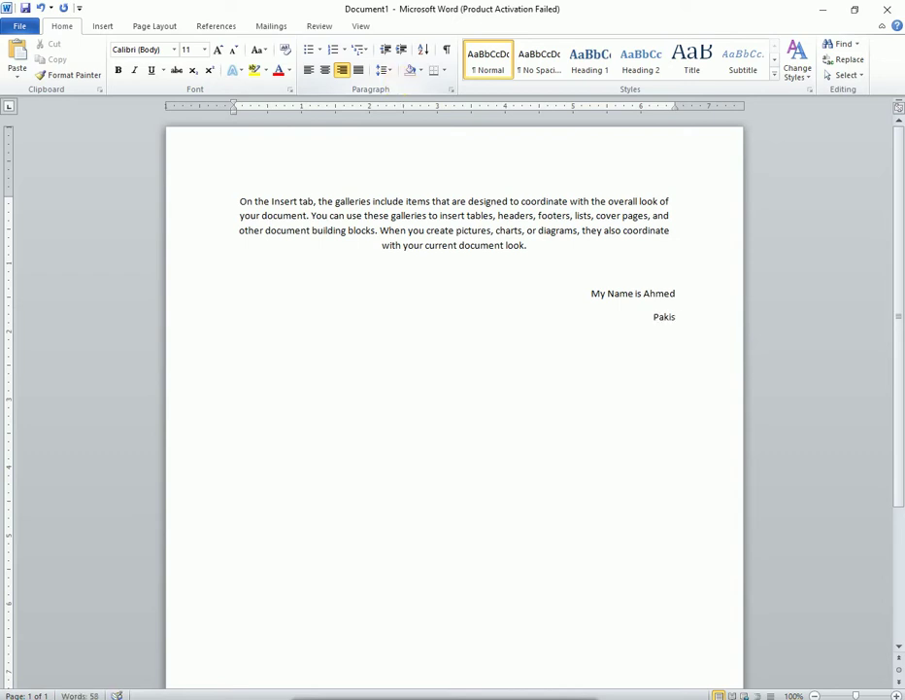
pyautogui.write('tan is m')
pyautogui.write('y count')
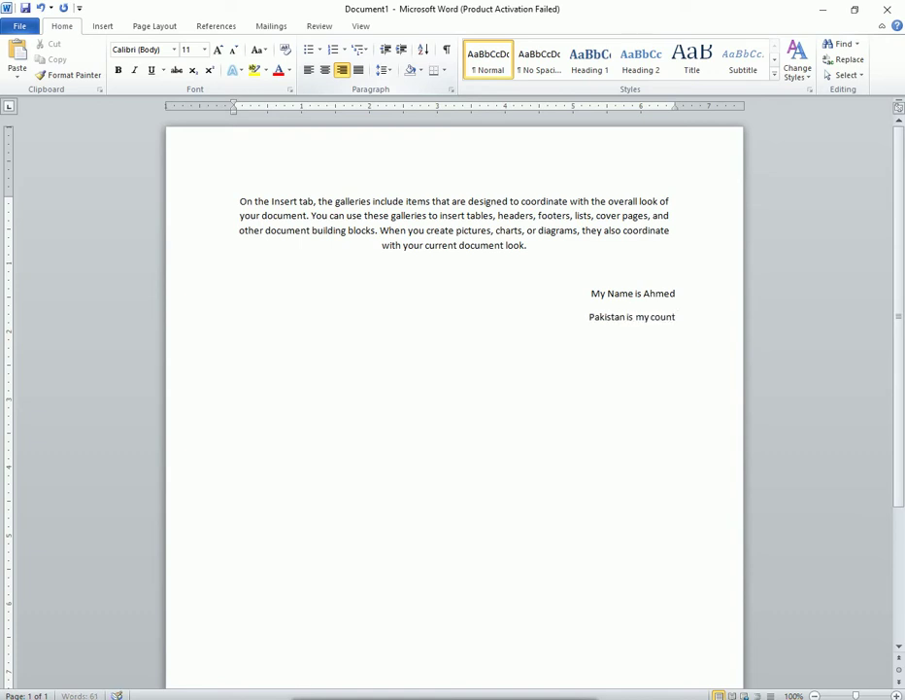
pyautogui.write('ry')
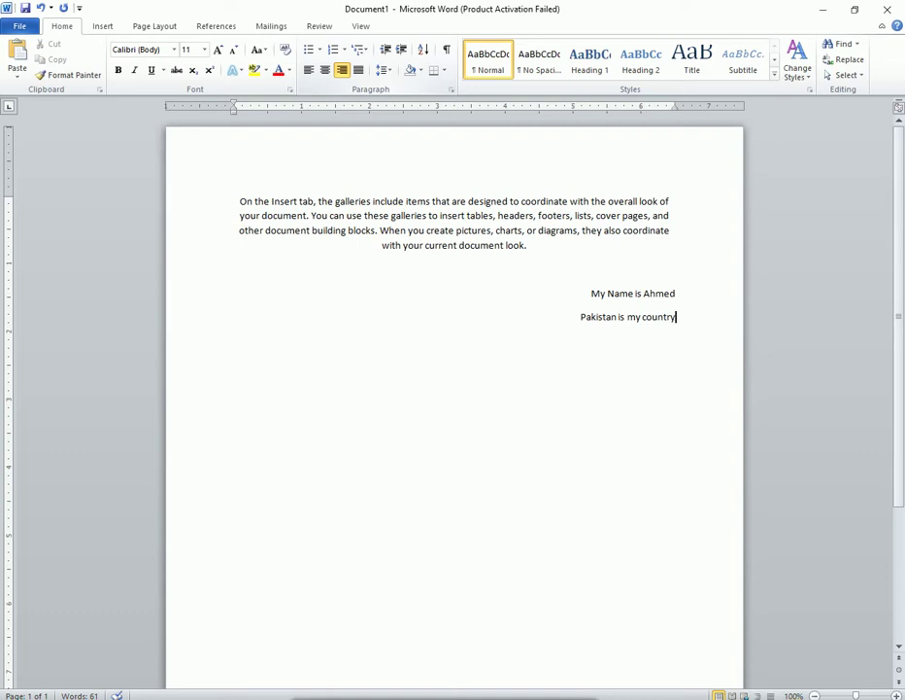
pyautogui.write('dhgds ')
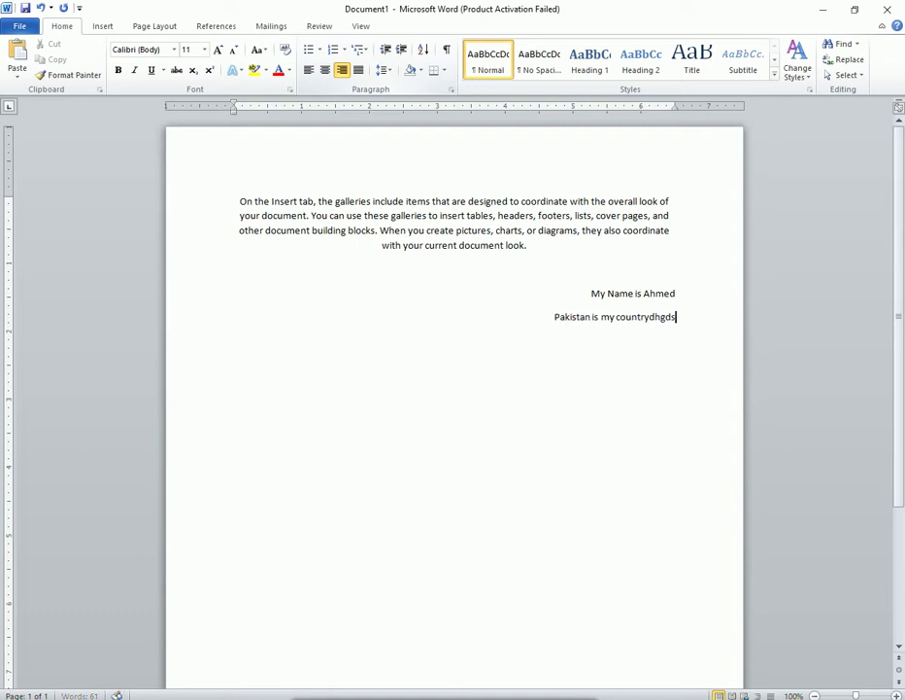
pyautogui.write('tfdhgfhdghdgfjh')
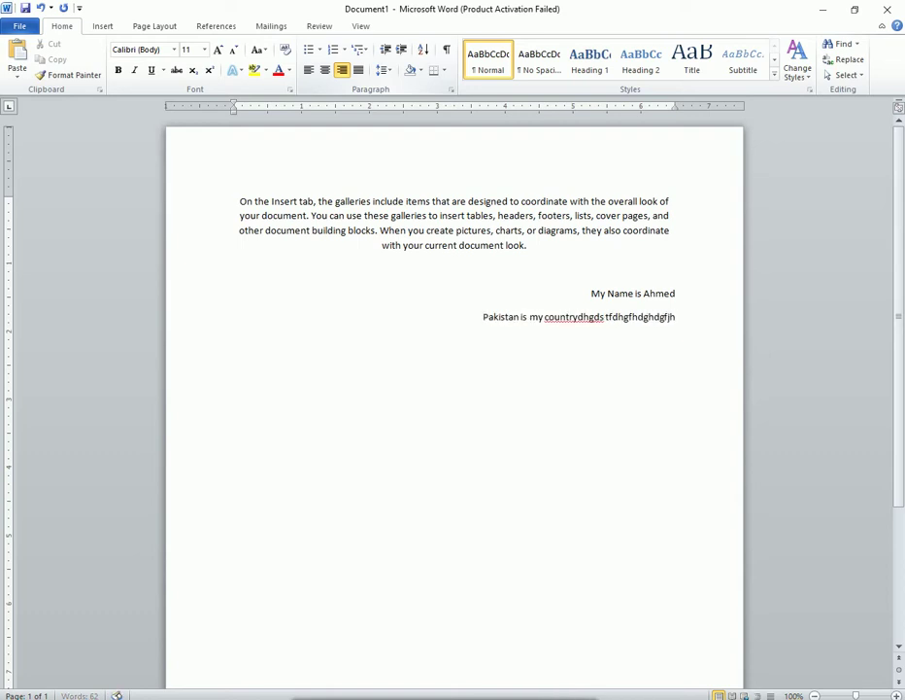
pyautogui.write('sdg')
pyautogui.press('Return')
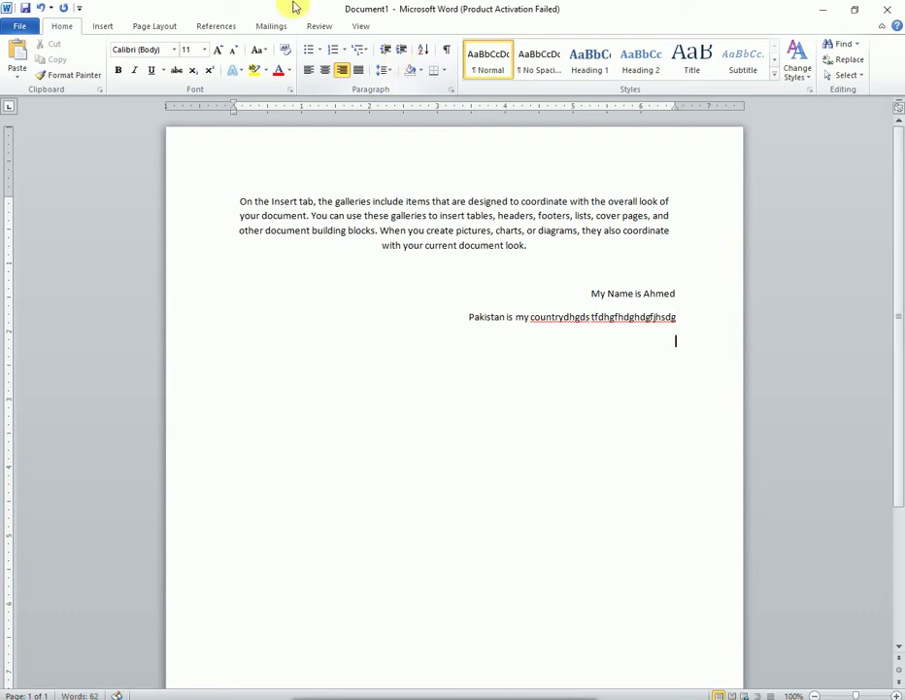
# Left-align a new gibberish line and append random letters to the country line
pyautogui.click(311, 76)
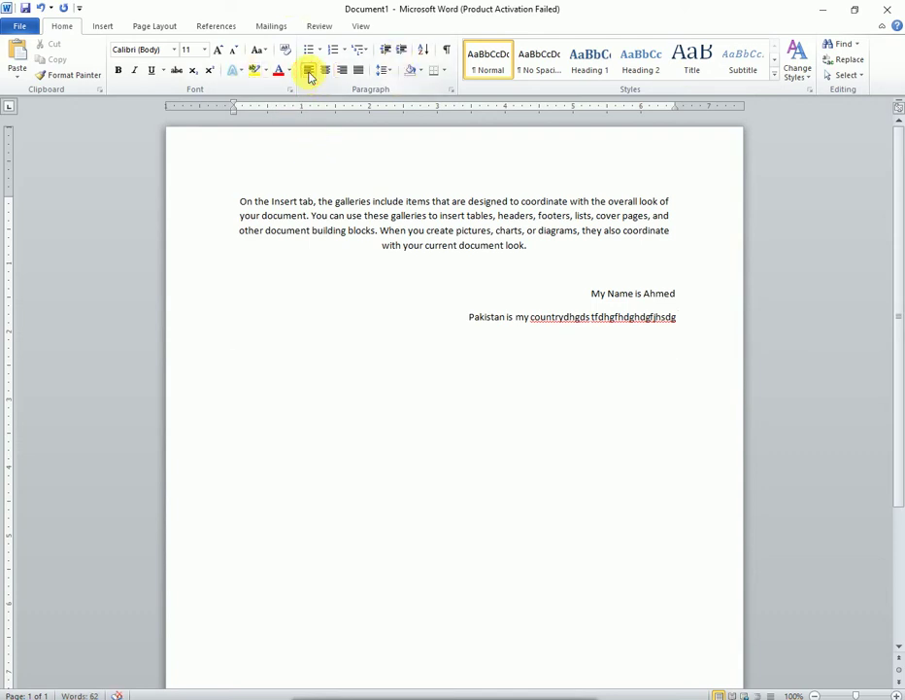
pyautogui.write('Djhfjgk dskjg')
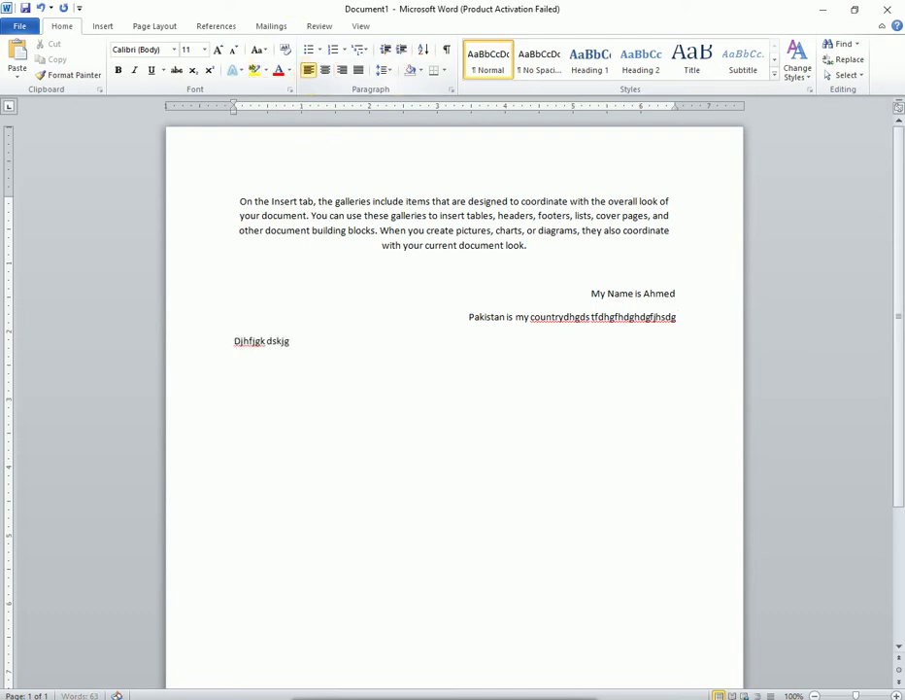
pyautogui.write(' fdg dfg dg')
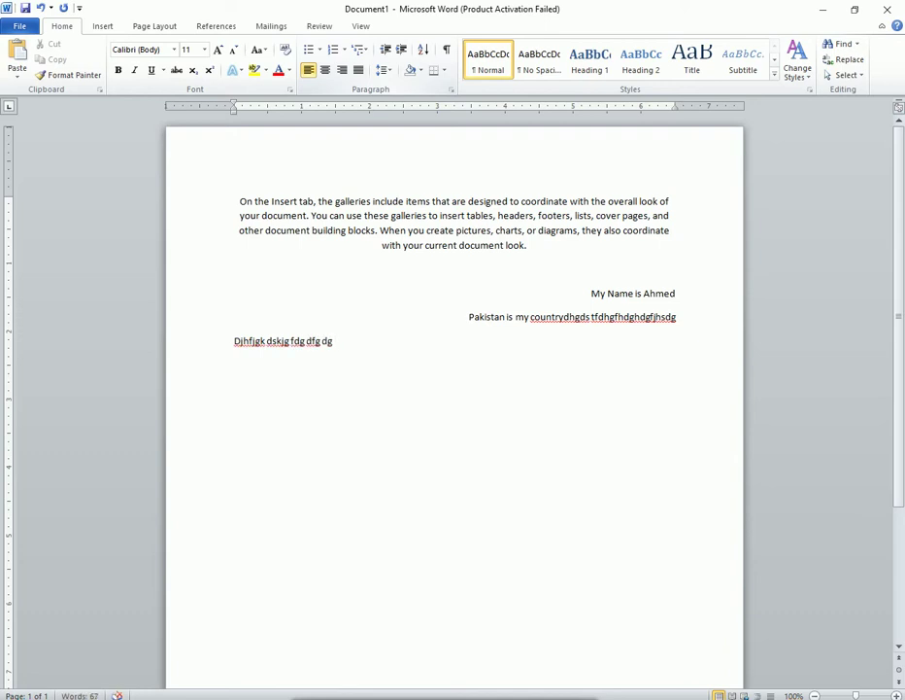
pyautogui.write(' fjghjg fgdj fgdf dgk')
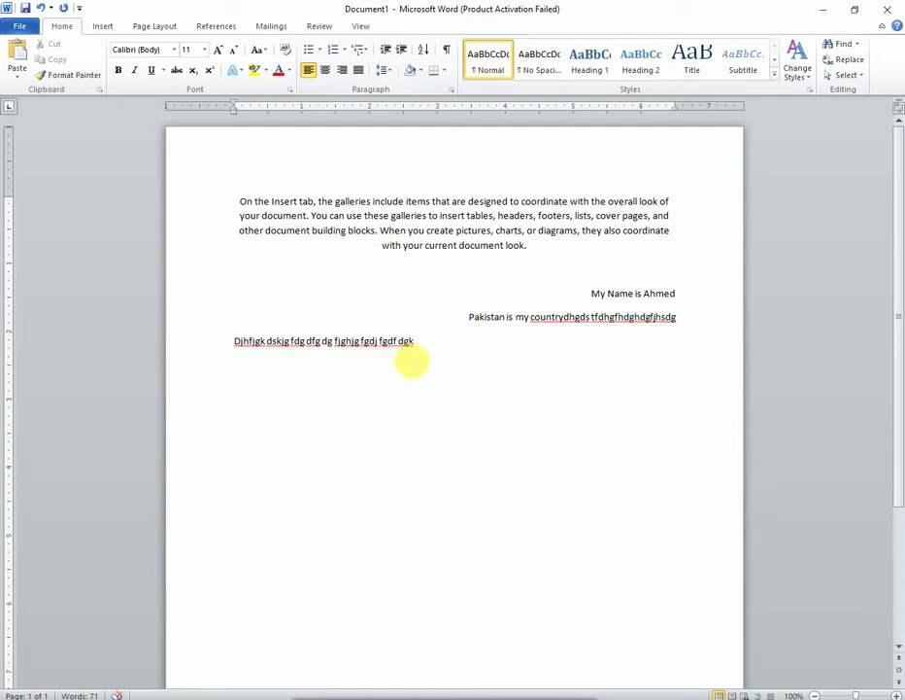
pyautogui.click(703, 323)
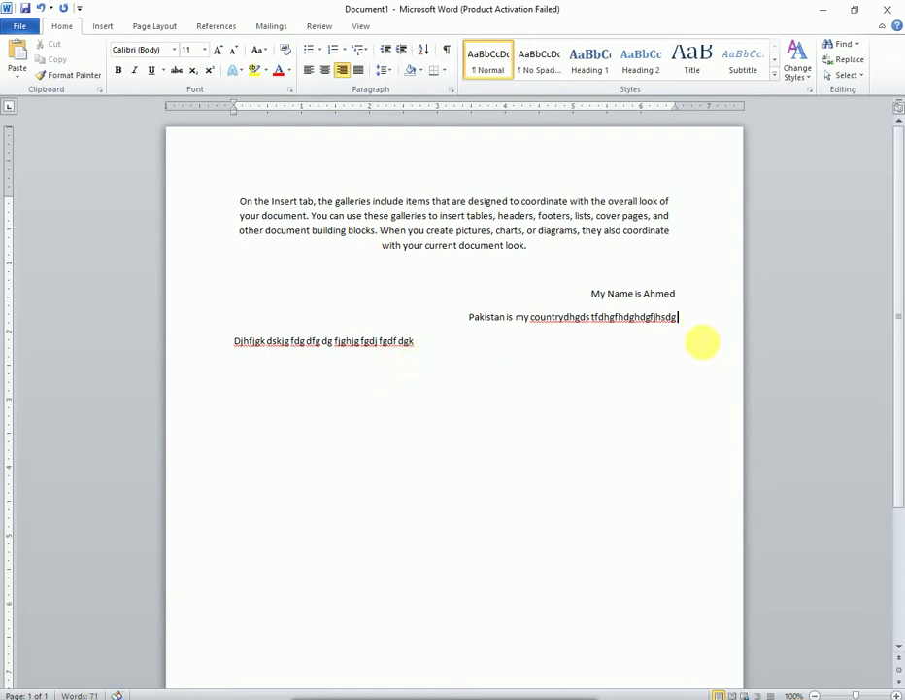
pyautogui.write(' dfkgfjdkh')
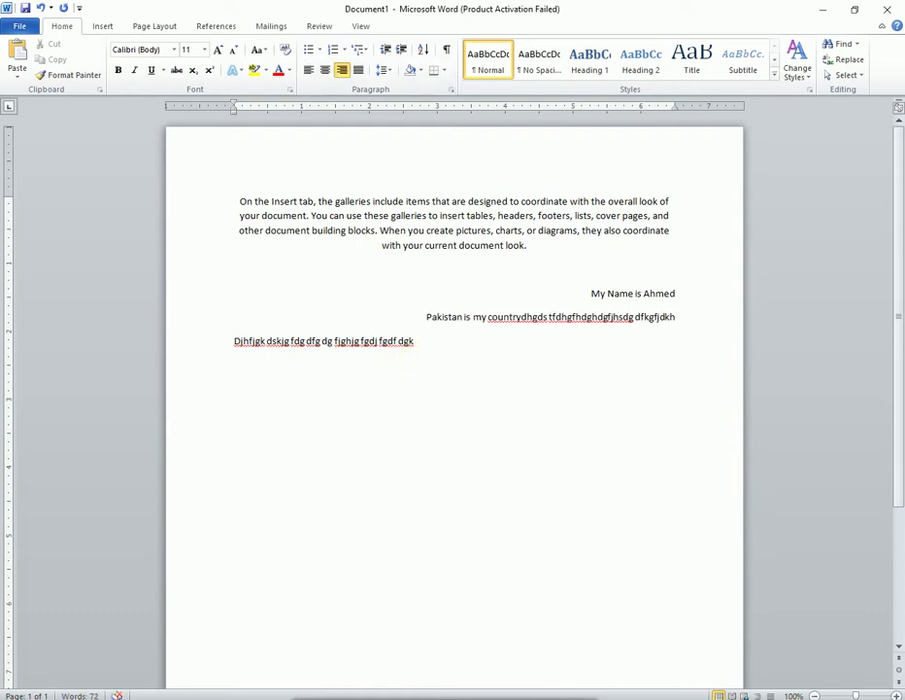
pyautogui.write('kjfgddfhgh')
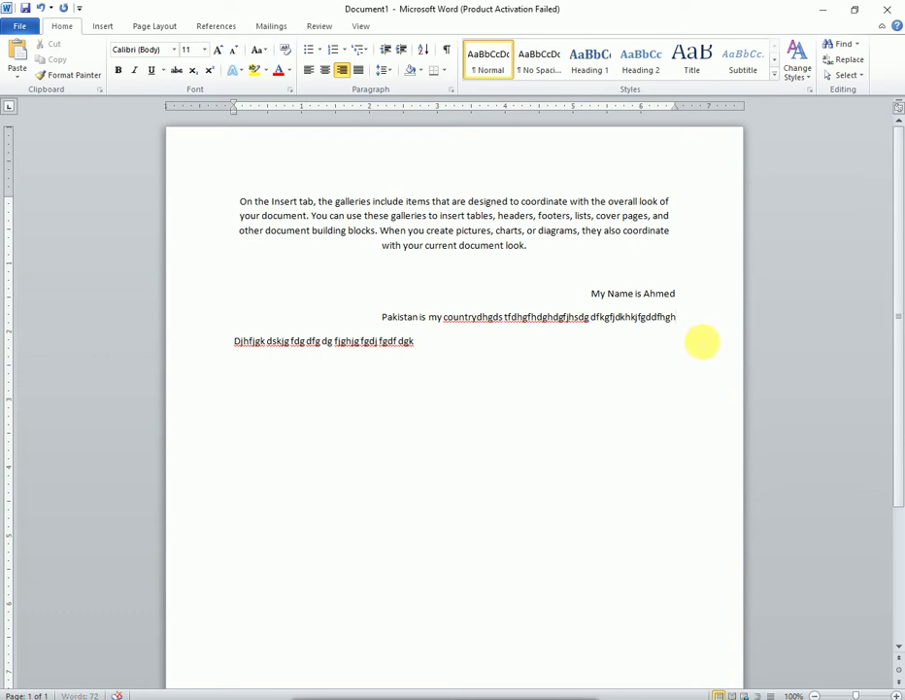
# Select and delete the three lines below the first paragraph
pyautogui.press('Up')
pyautogui.press('Up')
pyautogui.press('Up')
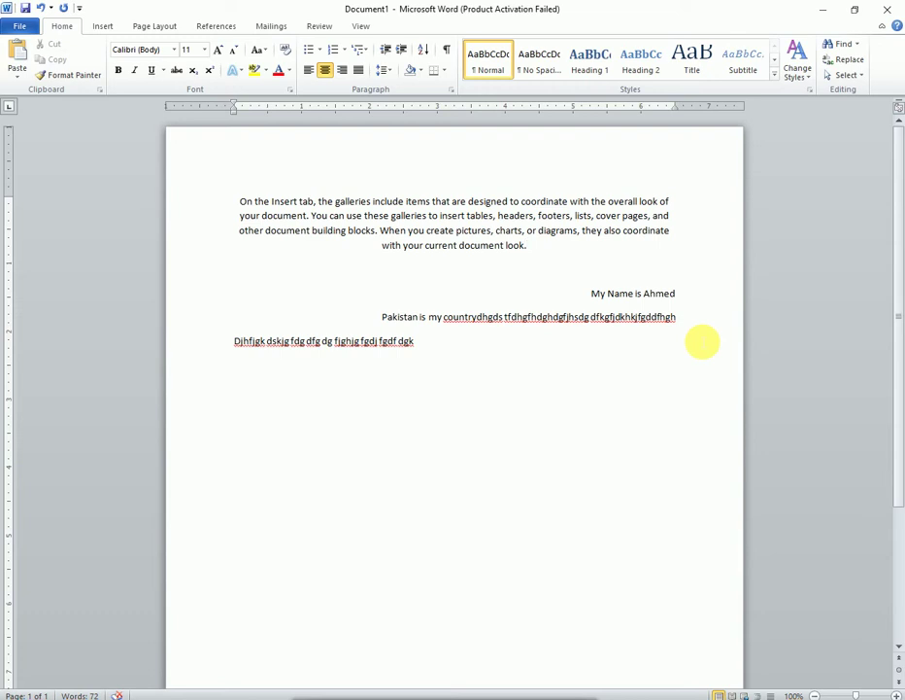
pyautogui.hotkey('shift', 'Right')
pyautogui.hotkey('shift', 'Up')
pyautogui.hotkey('shift', 'Down')
pyautogui.hotkey('shift', 'Down')
pyautogui.hotkey('shift', 'Down')
pyautogui.hotkey('shift', 'Down')
pyautogui.hotkey('shift', 'Down')
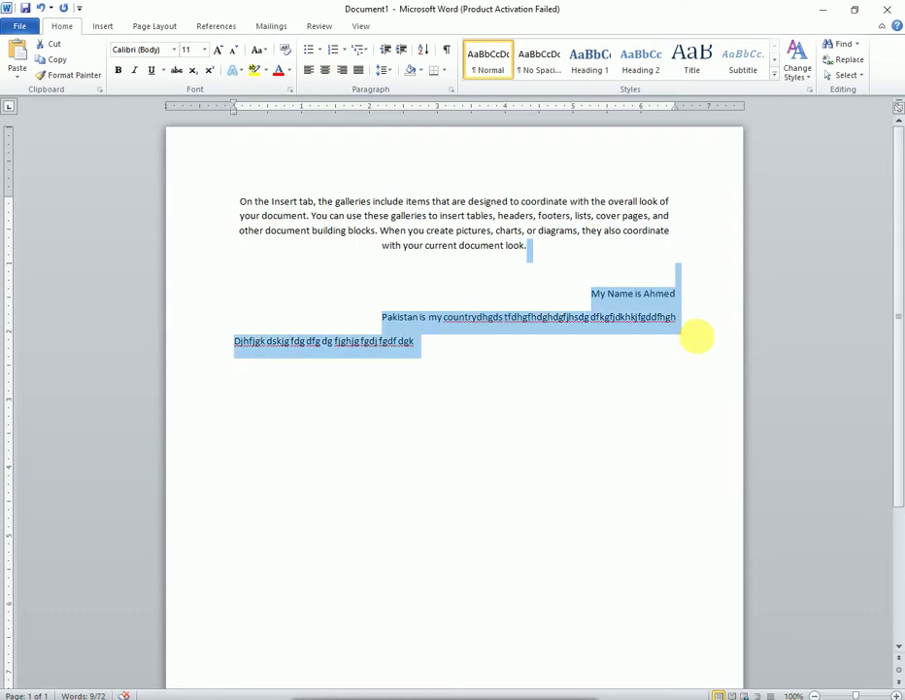
pyautogui.hotkey('shift', 'Down')
pyautogui.press('Delete')
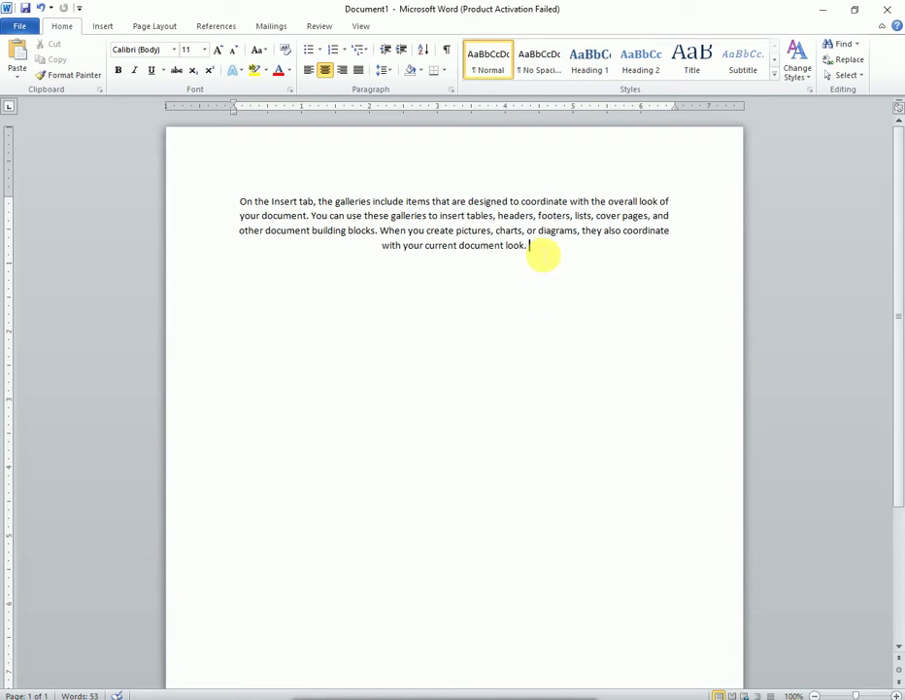
# Add three sample paragraphs with rand(3) and left-align the whole document
pyautogui.press('Return')
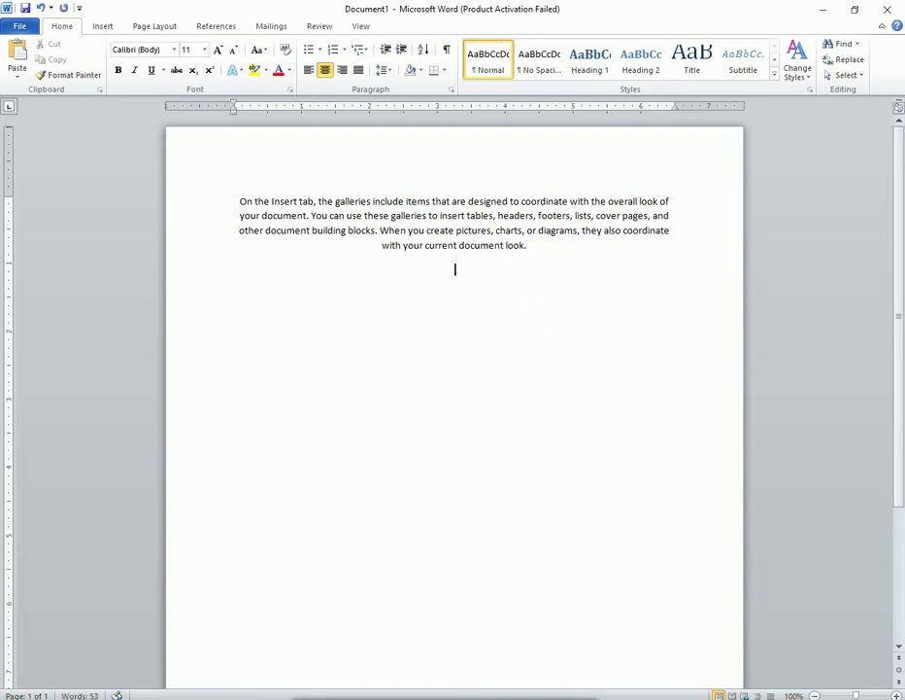
pyautogui.write('=r')
pyautogui.write('and')
pyautogui.write('(3)')
pyautogui.press('Return')
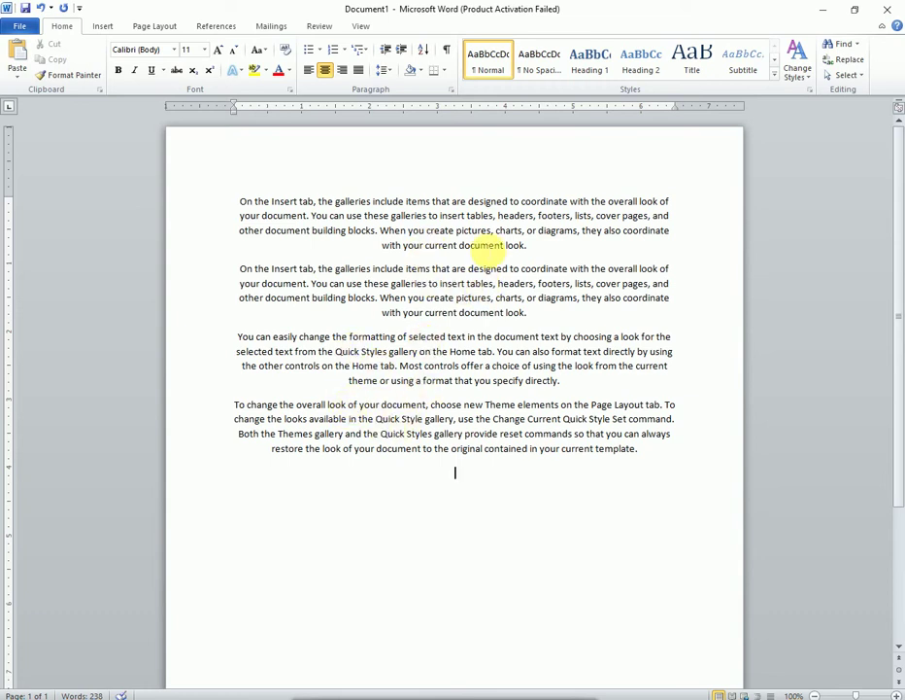
pyautogui.hotkey('ctrl', 'a')
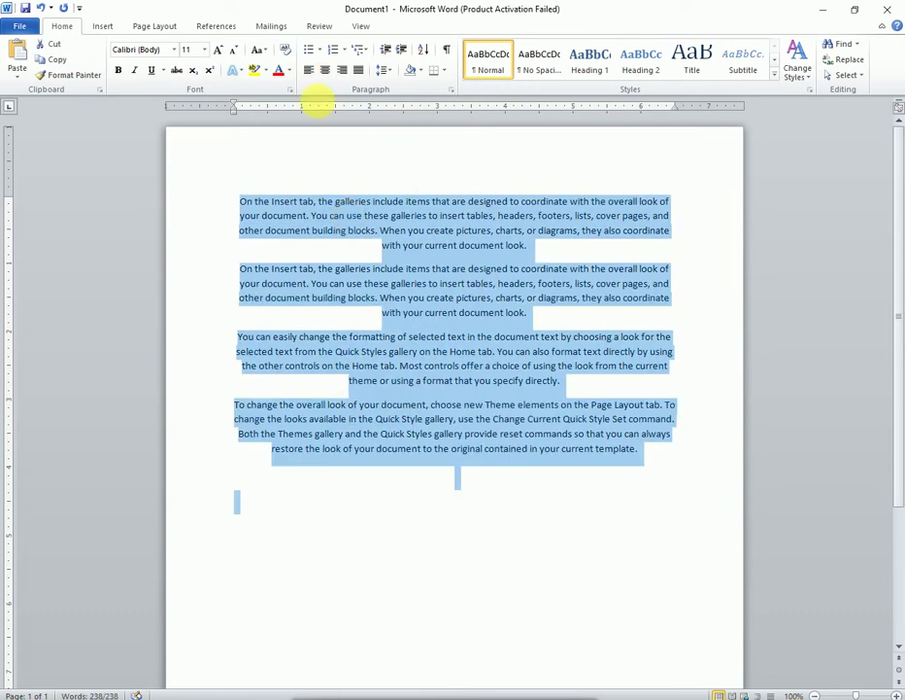
pyautogui.click(309, 73)
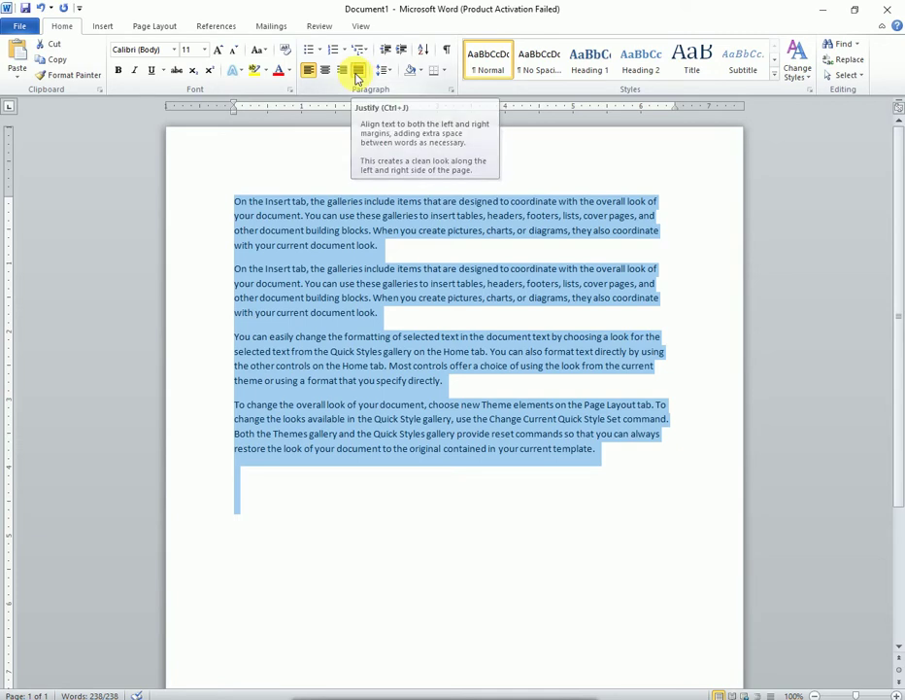
# Justify all four sample paragraphs and place the caret on the empty line below
pyautogui.click(357, 71)
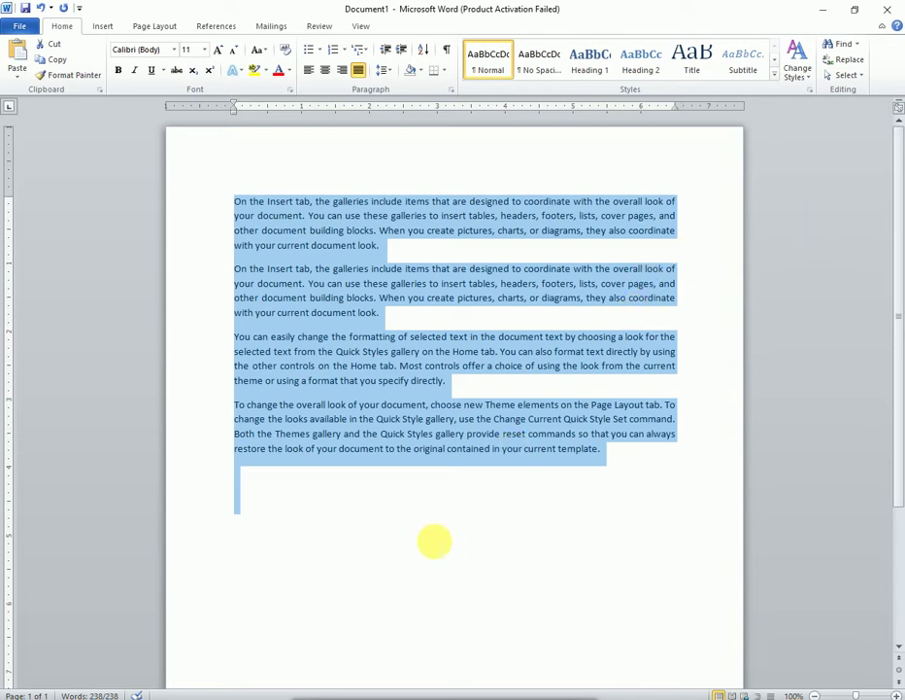
pyautogui.click(434, 536)
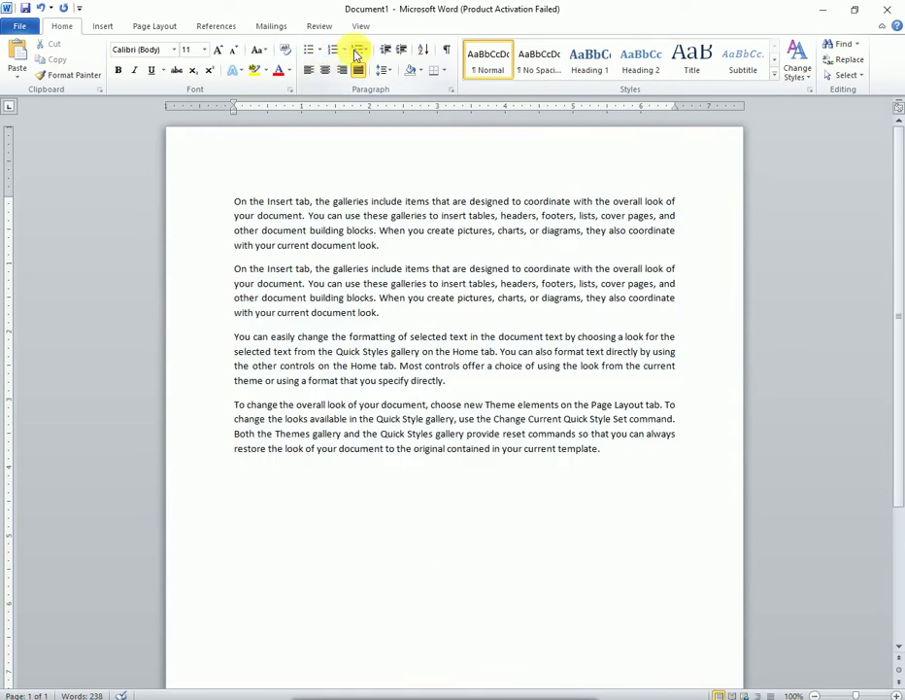
# Start a bulleted list with items 'sdgahg', 'sajdhsa' and 'sdauhsjdh'
pyautogui.click(309, 56)
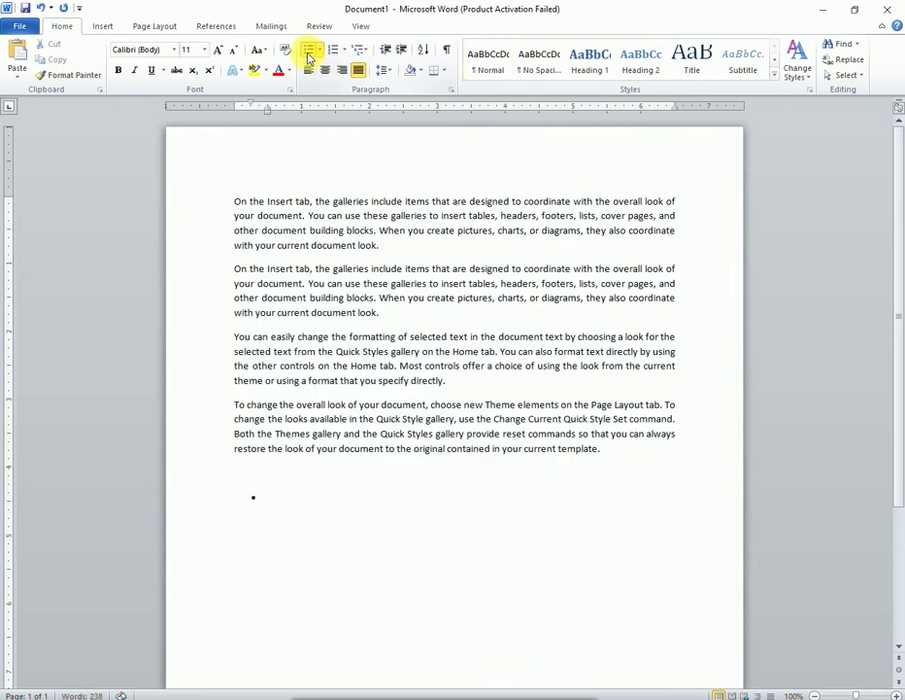
pyautogui.write('sdgahg')
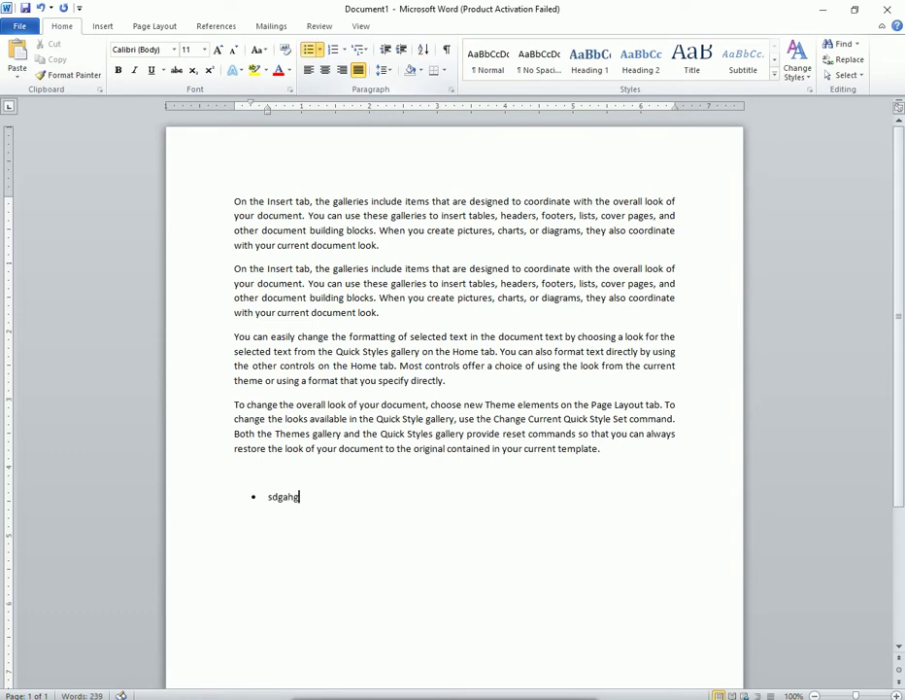
pyautogui.write('\\')
pyautogui.press('Return')
pyautogui.write('sajdhsa')
pyautogui.press('Return')
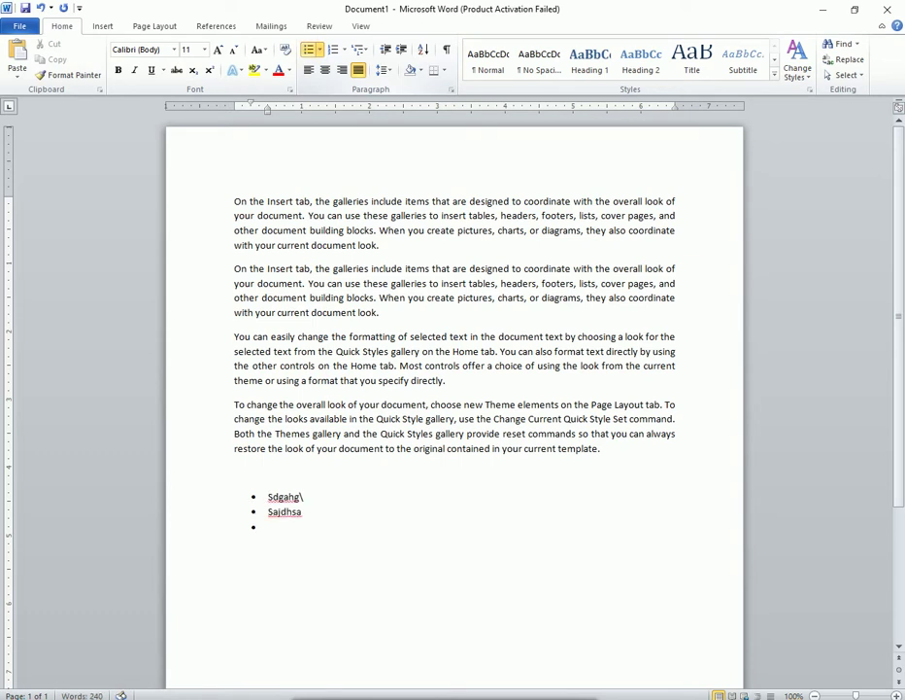
pyautogui.write('sdauhsjdh')
pyautogui.press('Return')
# Add a fourth item 'asdjks', switch the list to numbering 1–4, and preview bullet and numbering styles
pyautogui.write('asdjks')
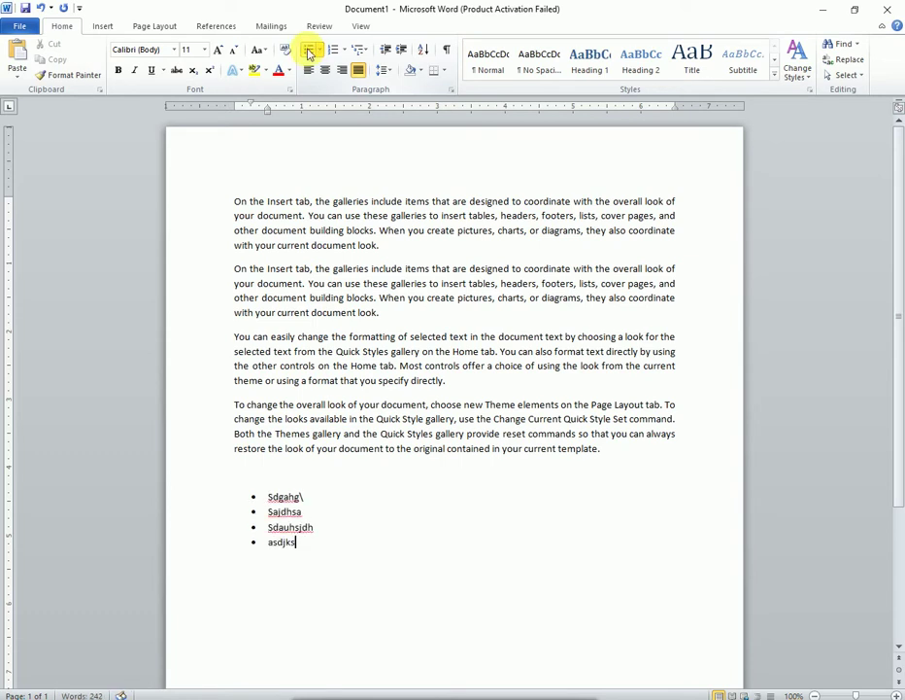
pyautogui.click(332, 51)
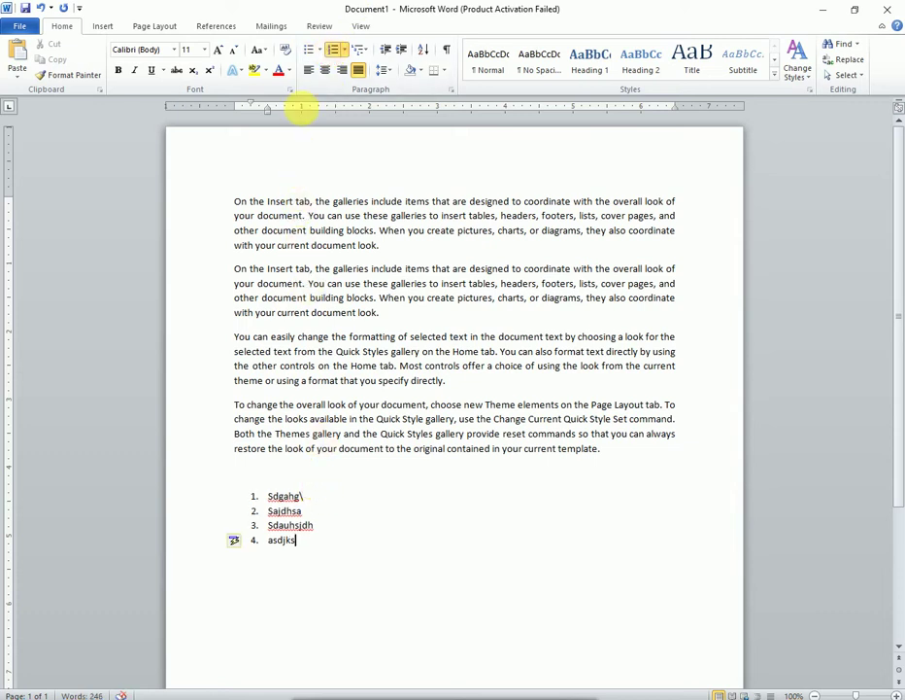
pyautogui.click(319, 49)
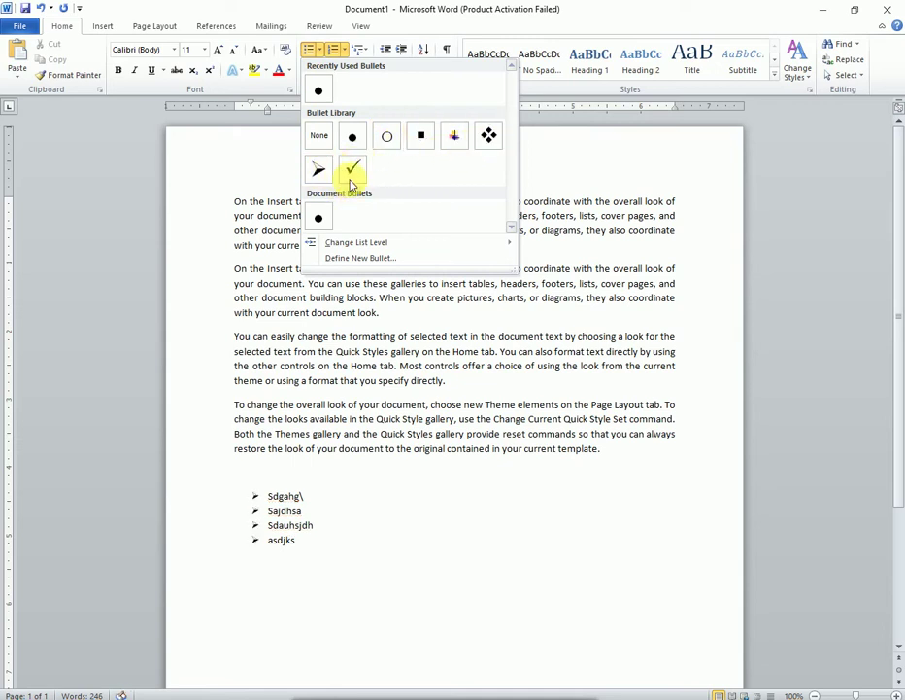
pyautogui.click(345, 50)
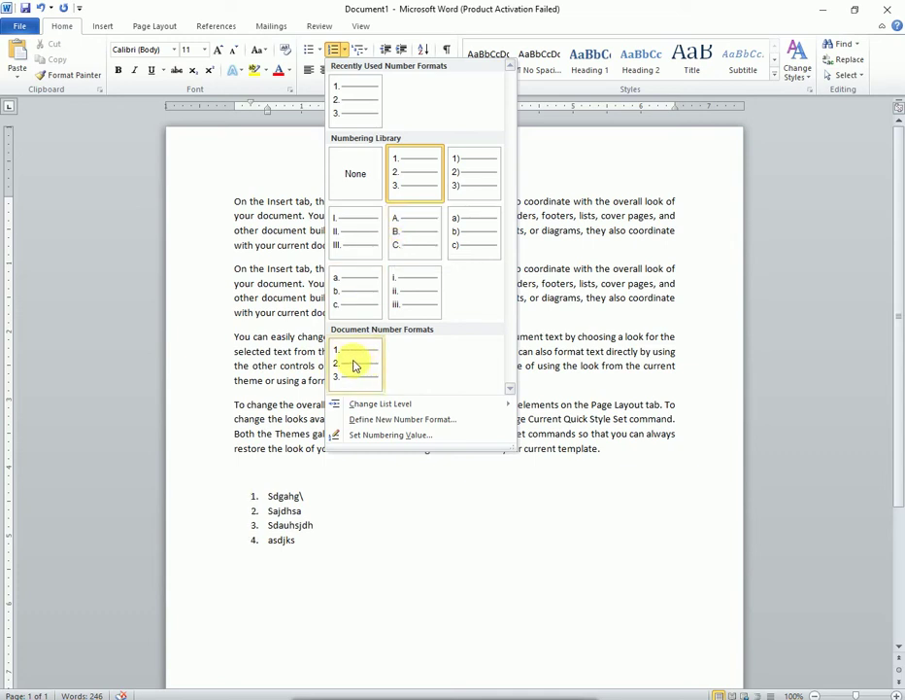
pyautogui.click(404, 423)
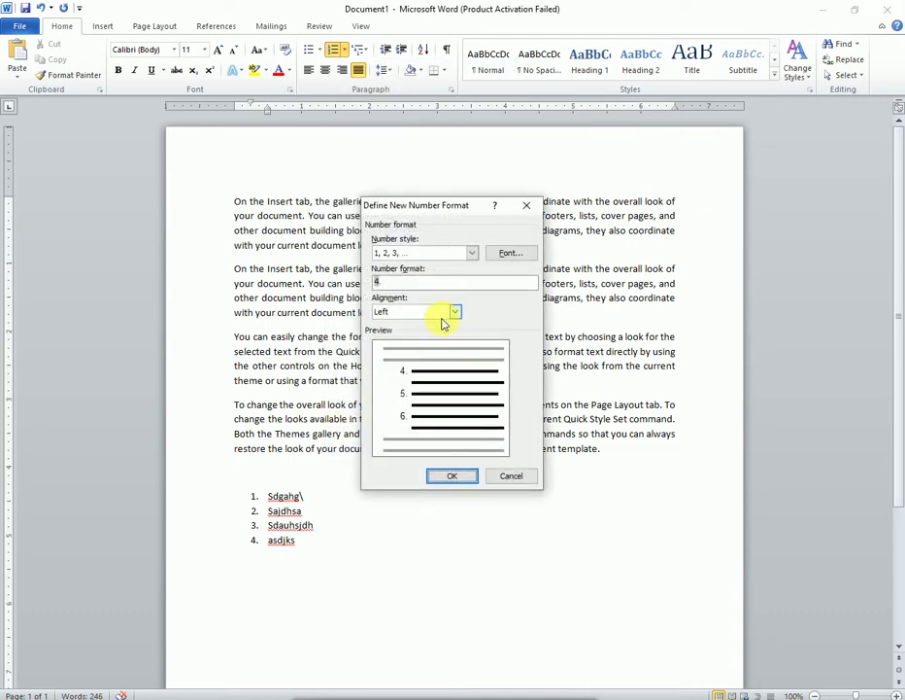
pyautogui.click(472, 252)
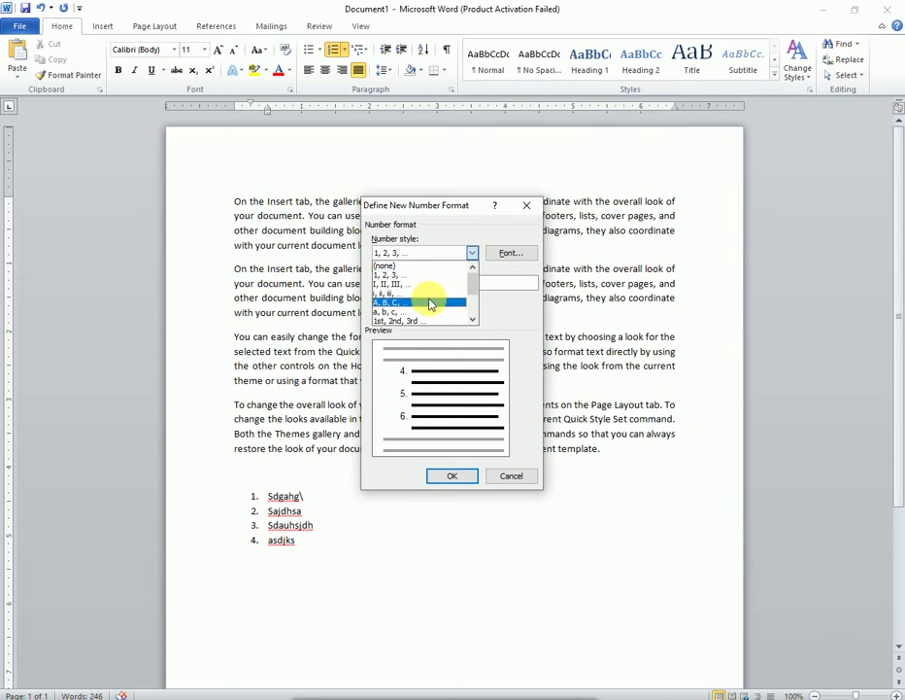
pyautogui.scroll(-1, 404, 306)
pyautogui.scroll(-1, 404, 316)
pyautogui.scroll(-2, 405, 323)
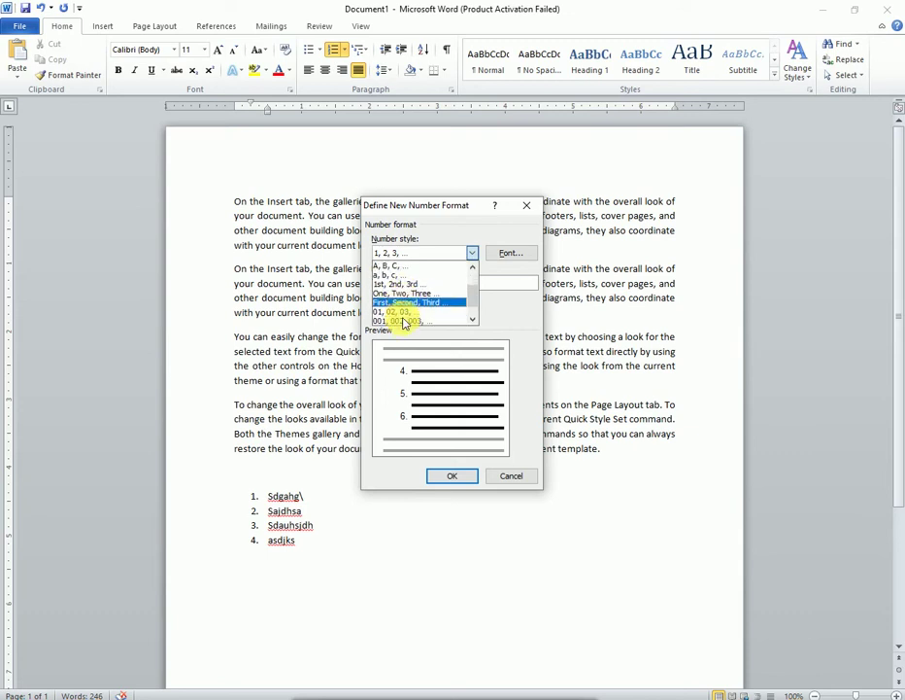
pyautogui.scroll(-1, 404, 323)
pyautogui.moveTo(473, 303)
pyautogui.mouseDown()
pyautogui.moveTo(476, 291)
pyautogui.moveTo(475, 313)
pyautogui.mouseUp()
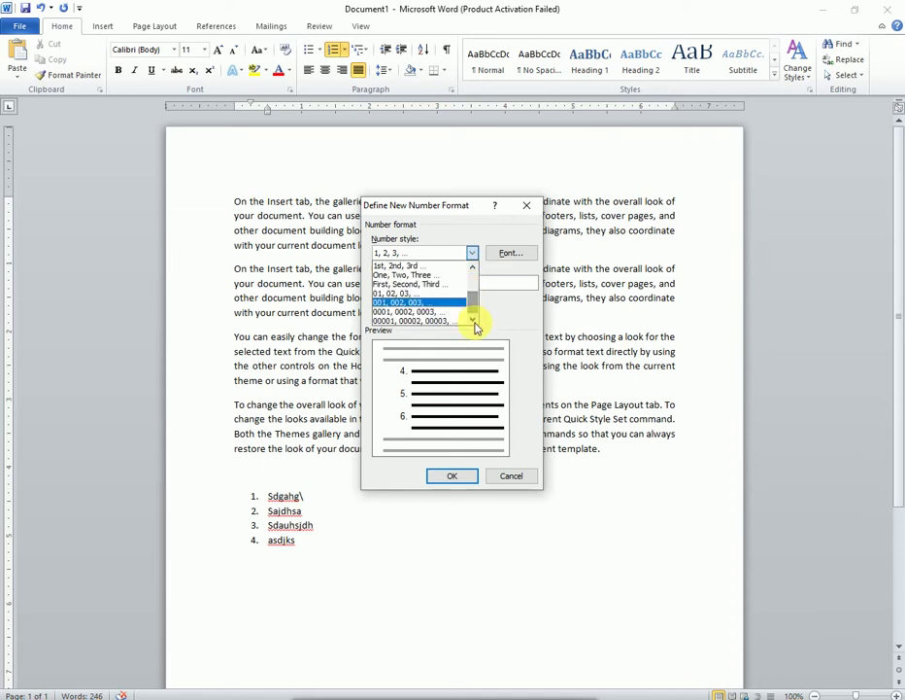
pyautogui.click(507, 480)
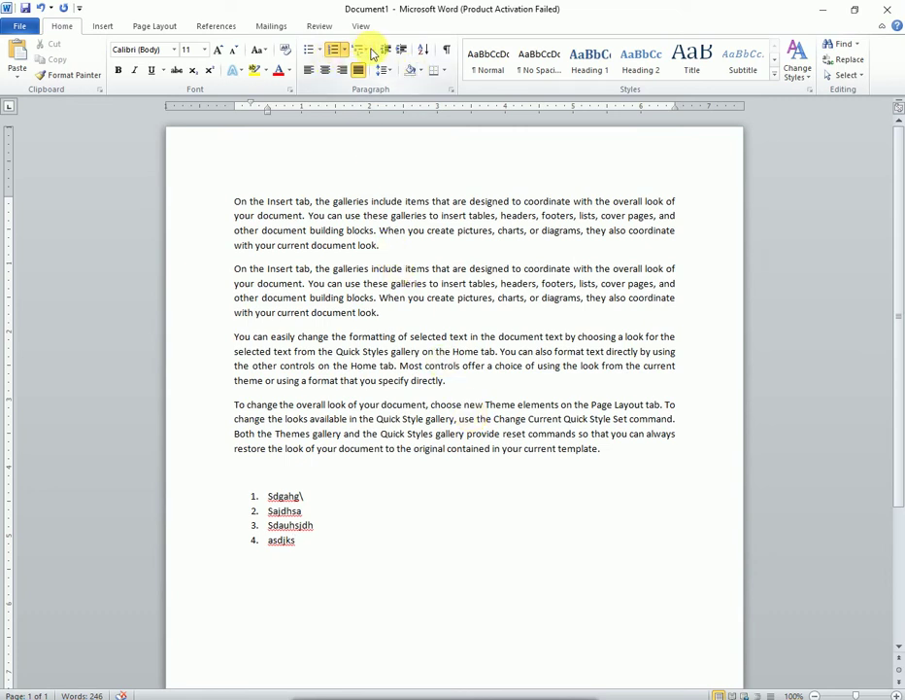
# Apply the 1) a) i) multilevel list style and delete the old items, leaving one empty 1)
pyautogui.click(370, 55)
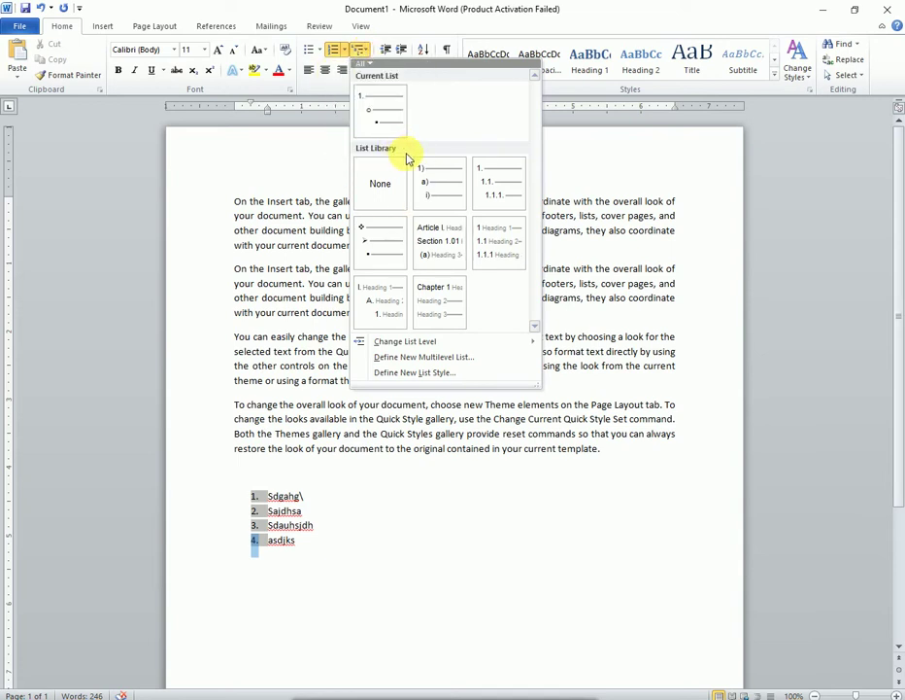
pyautogui.moveTo(385, 247)
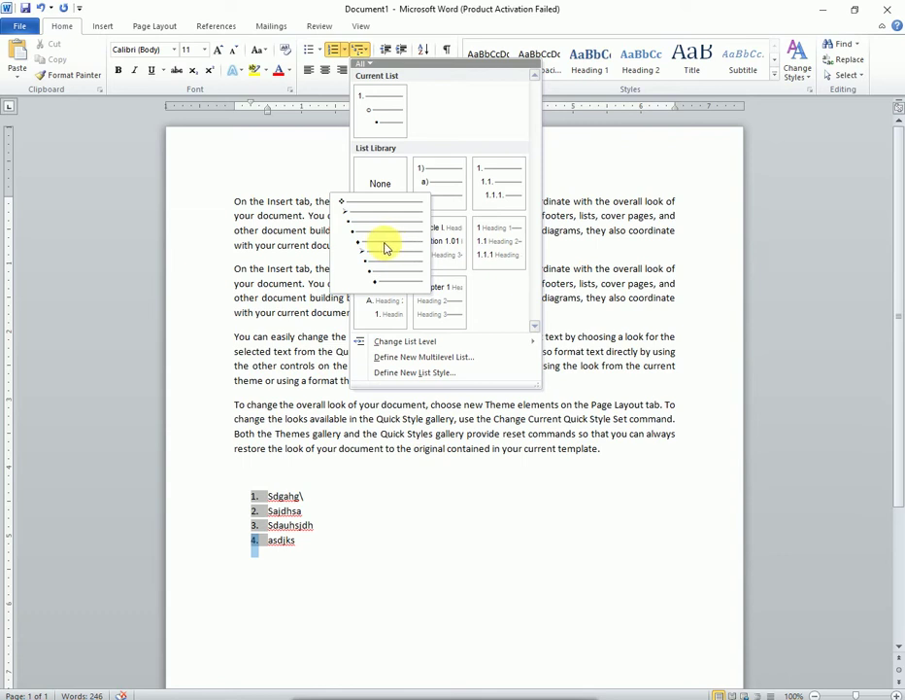
pyautogui.click(340, 567)
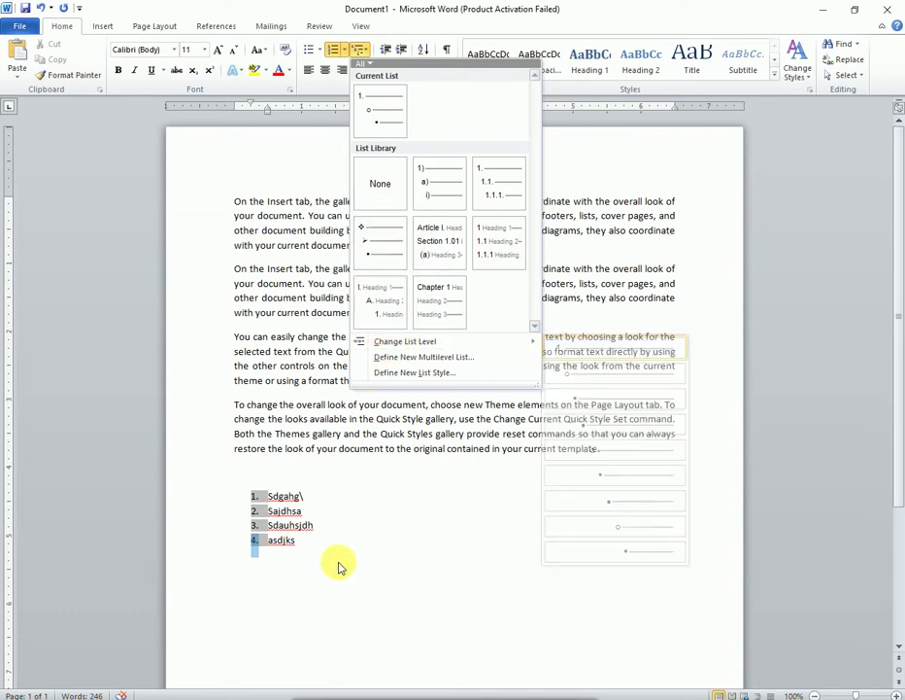
pyautogui.press('Return')
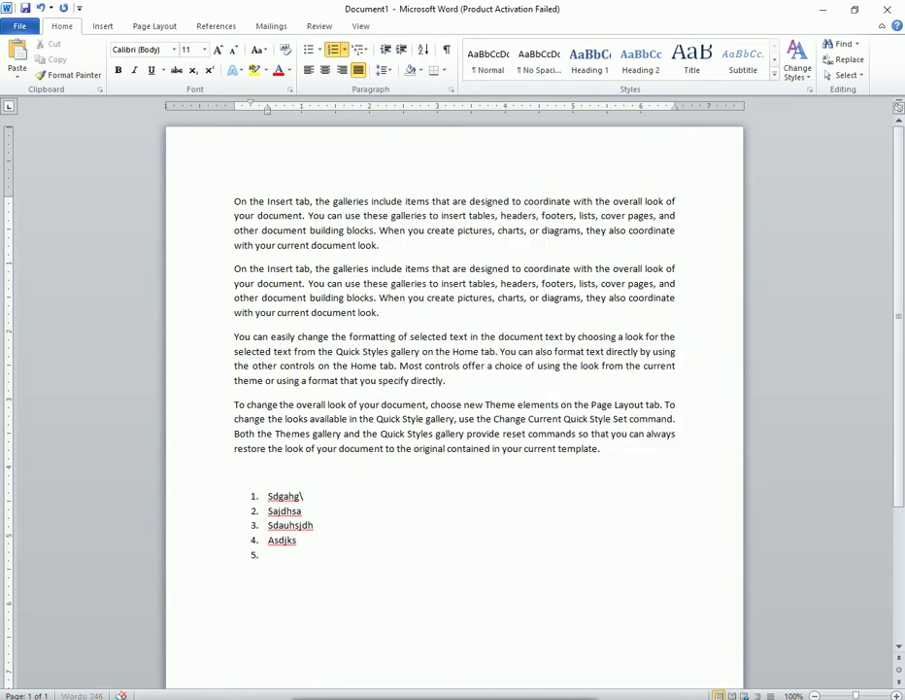
pyautogui.click(360, 49)
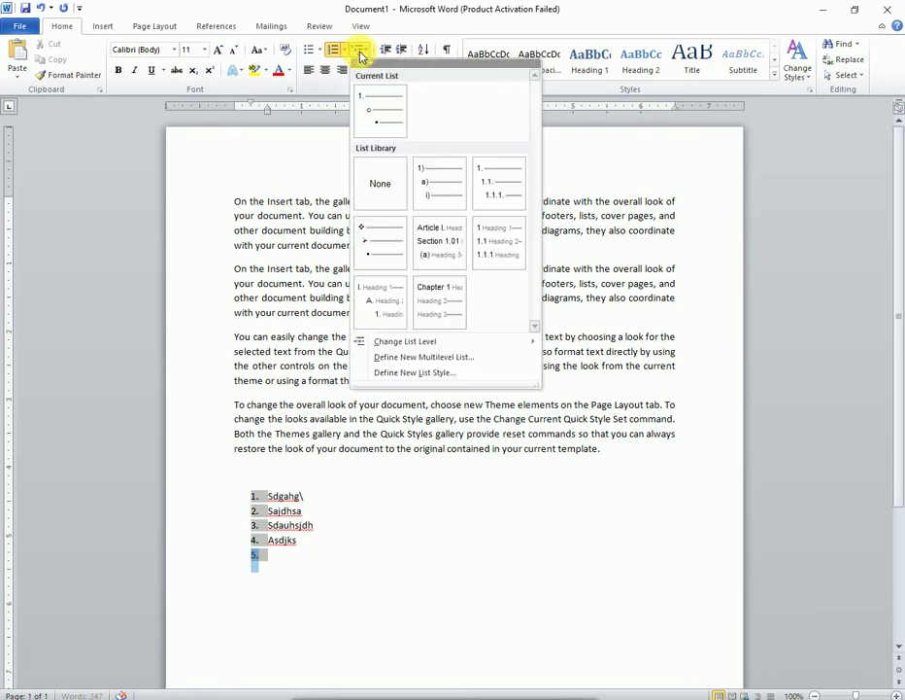
pyautogui.click(433, 187)
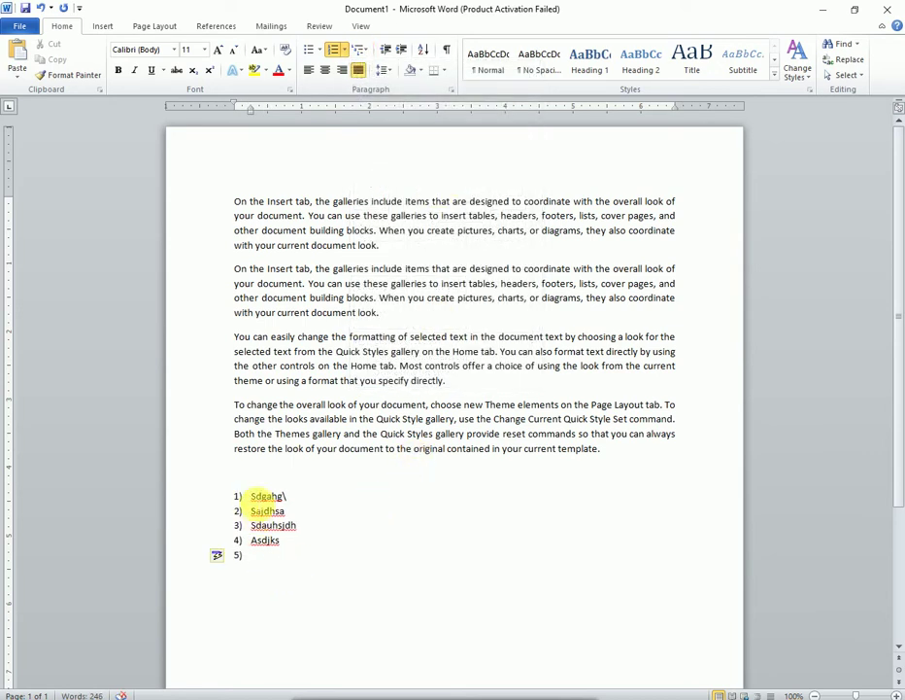
pyautogui.moveTo(245, 496); pyautogui.dragTo(354, 597)
pyautogui.press('Delete')
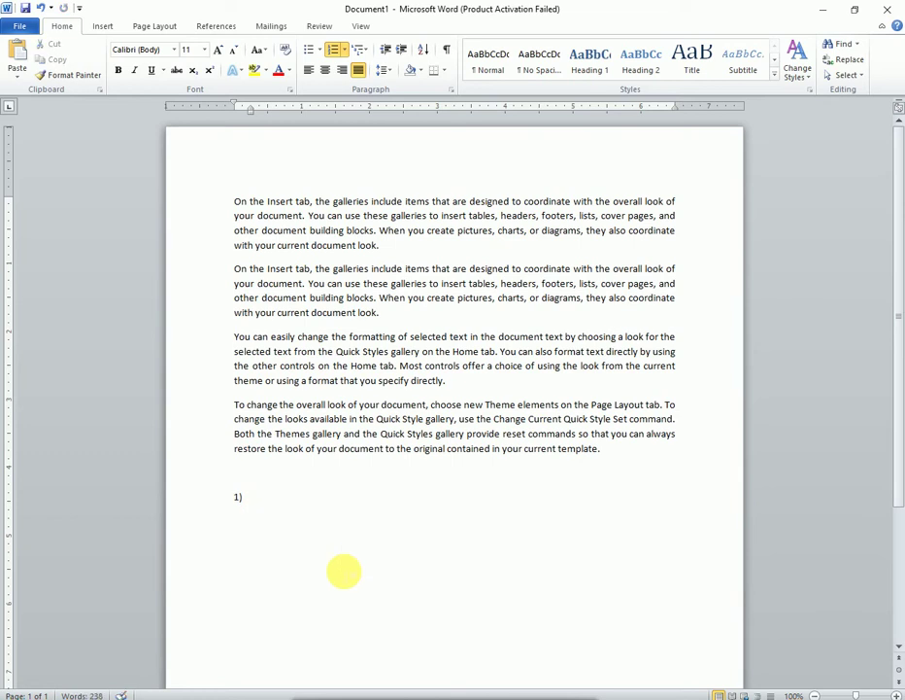
# Type Pakistan as item 1) with Punjab and Sindh as sub-items a) and b)
pyautogui.write('Pak')
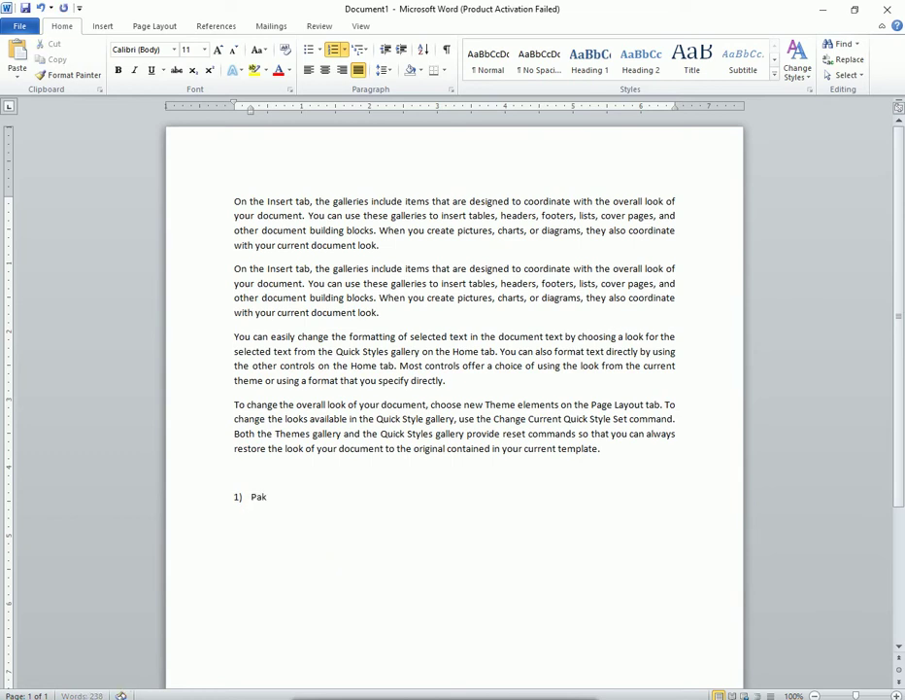
pyautogui.write('istan')
pyautogui.press('Return')
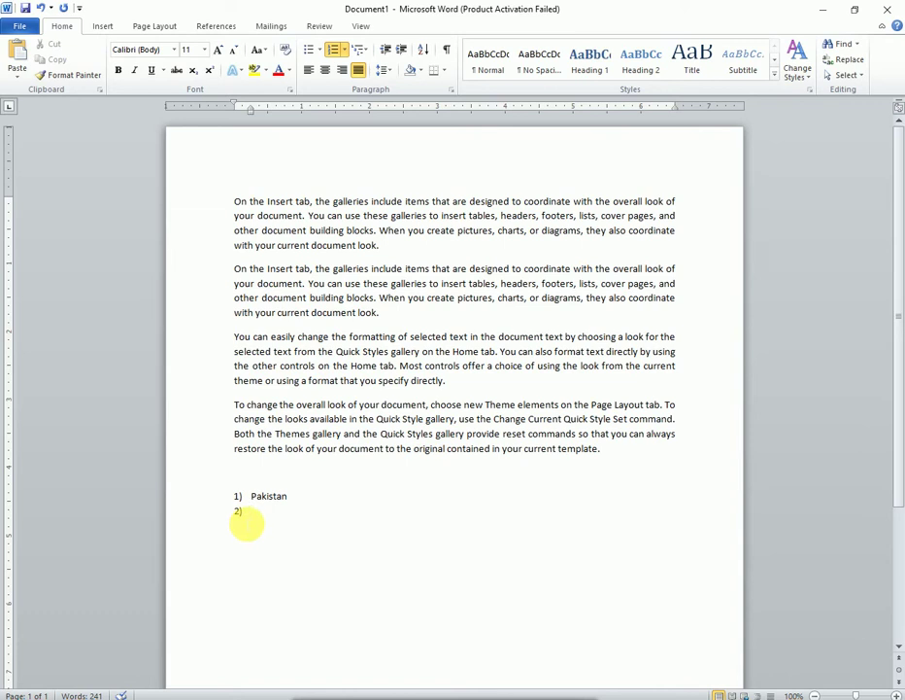
pyautogui.press('Tab')
pyautogui.write('punj')
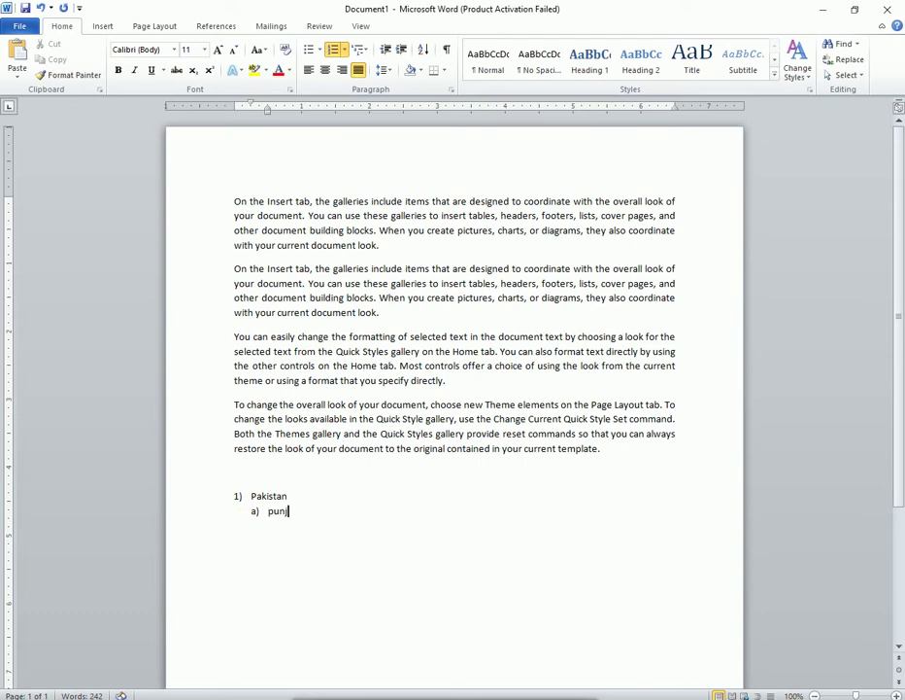
pyautogui.write('ab')
pyautogui.press('Return')
pyautogui.write('s')
pyautogui.write('indh')
pyautogui.press('Return')
# Nest Rwp and Lahore as i) and ii) under Punjab
pyautogui.click(323, 515)
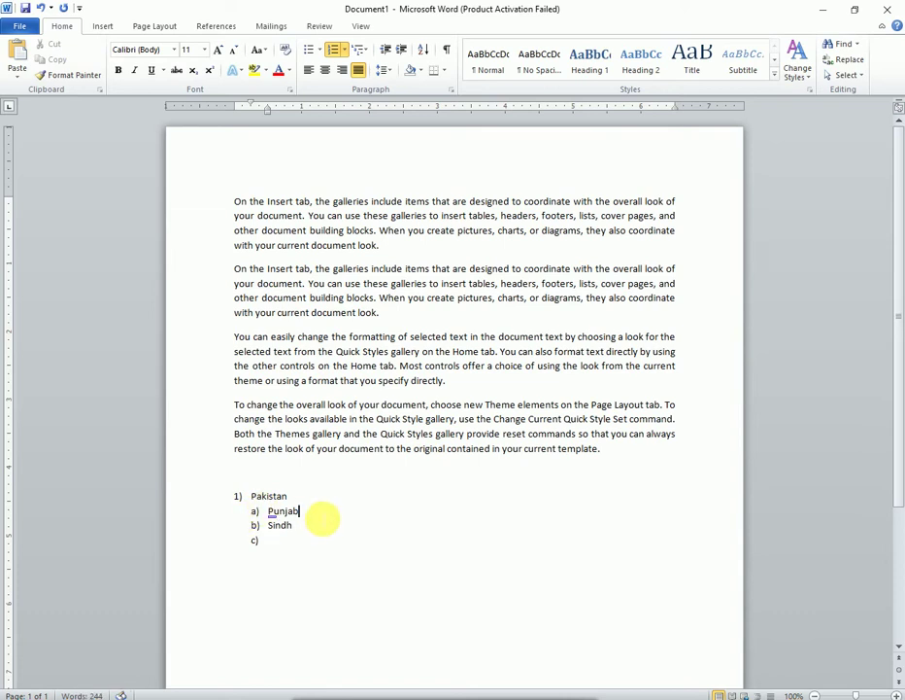
pyautogui.press('Return')
pyautogui.press('Tab')
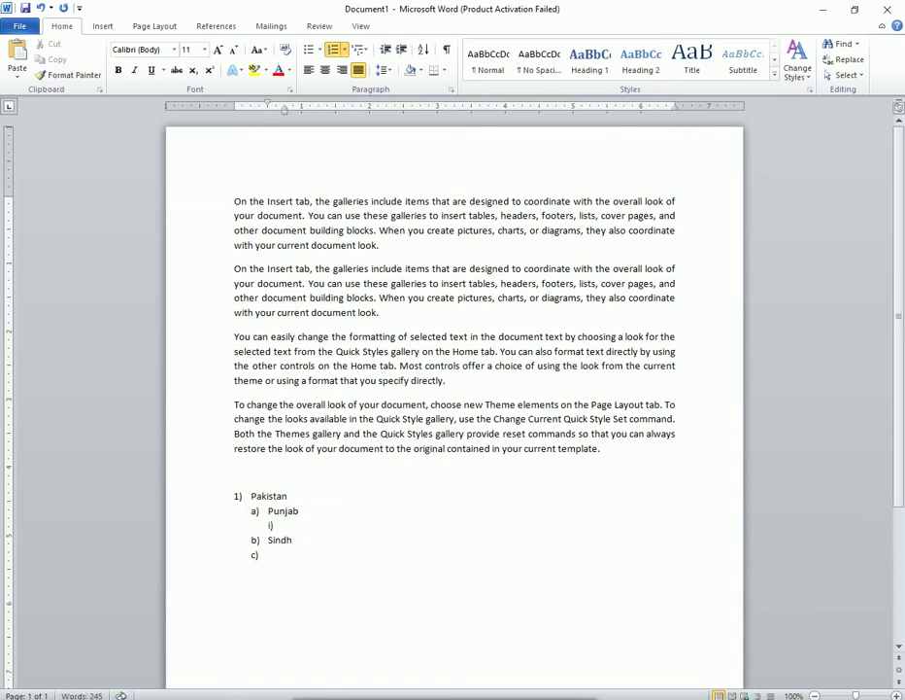
pyautogui.write('Rw')
pyautogui.write('p')
pyautogui.press('Return')
pyautogui.write('Lah')
pyautogui.write('ore')
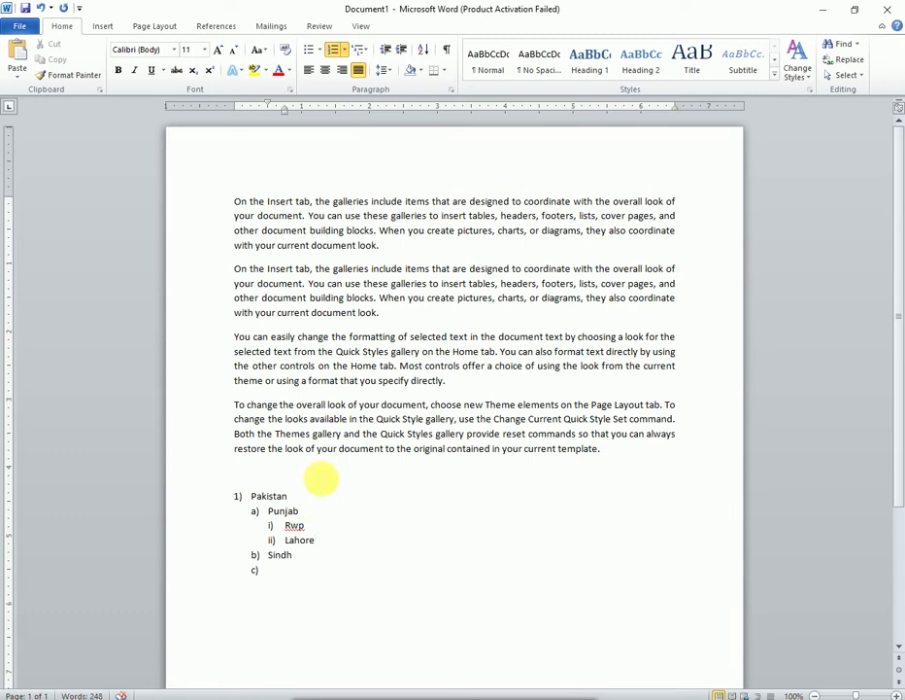
pyautogui.press('Up')
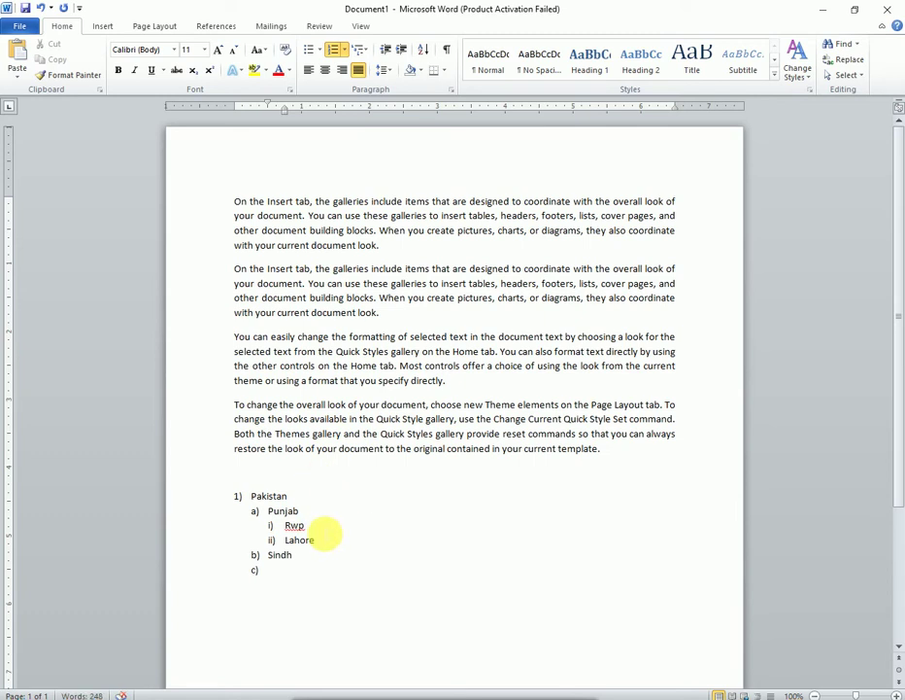
# Add Murree and Saddar as indented sub-items under Rwp
pyautogui.press('Return')
pyautogui.press('Tab')
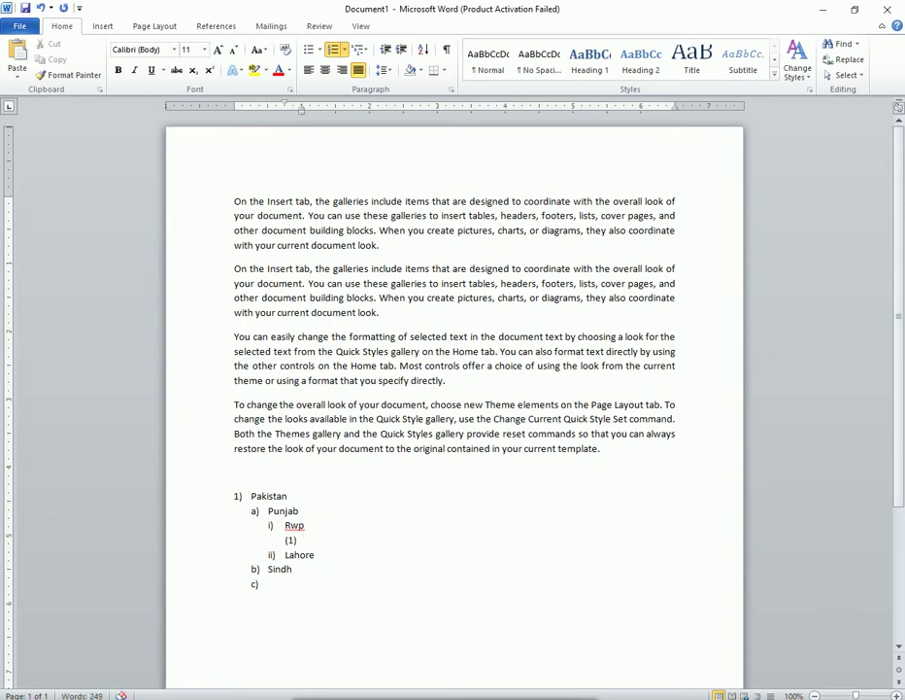
pyautogui.write('Murr')
pyautogui.write('ee')
pyautogui.press('Return')
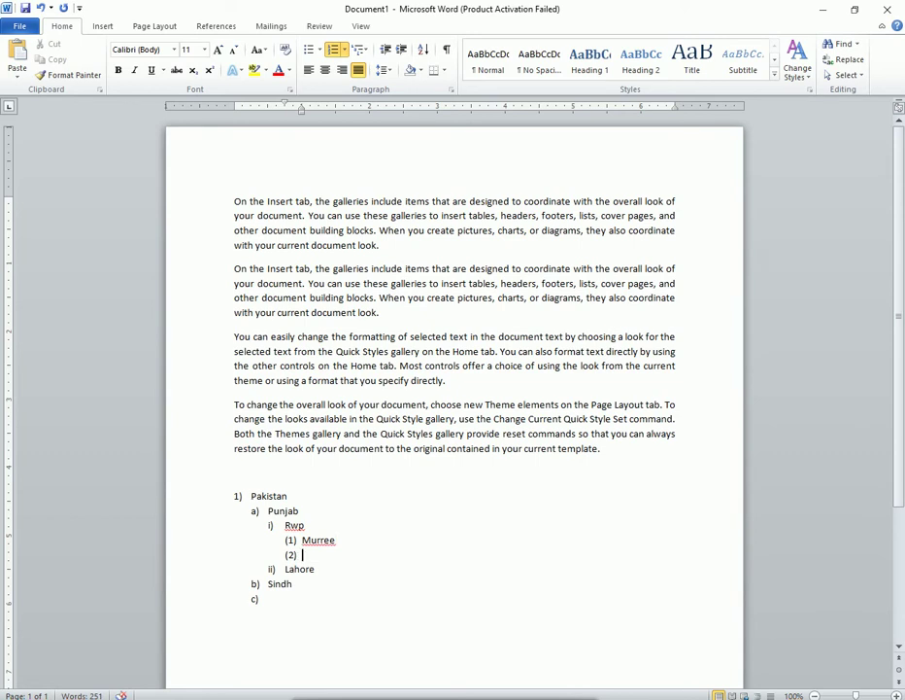
pyautogui.write('Sadd')
pyautogui.write('ar')
# Nest Haider road under Saddar and Bilal plaza under Haider road, fixing the 'plza' typo
pyautogui.press('Return')
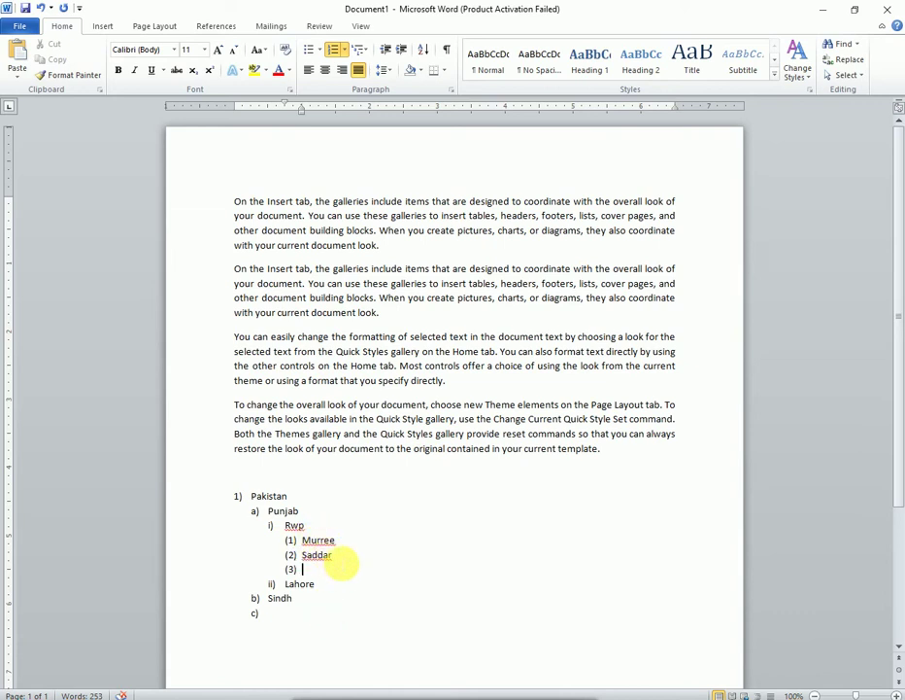
pyautogui.press('Return')
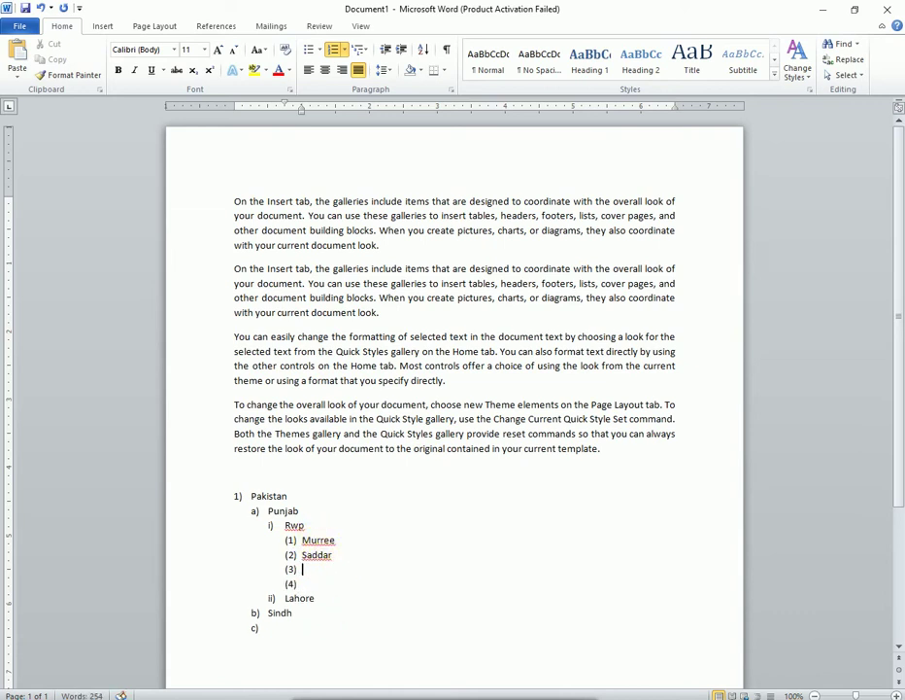
pyautogui.press('Tab')
pyautogui.write('Haid')
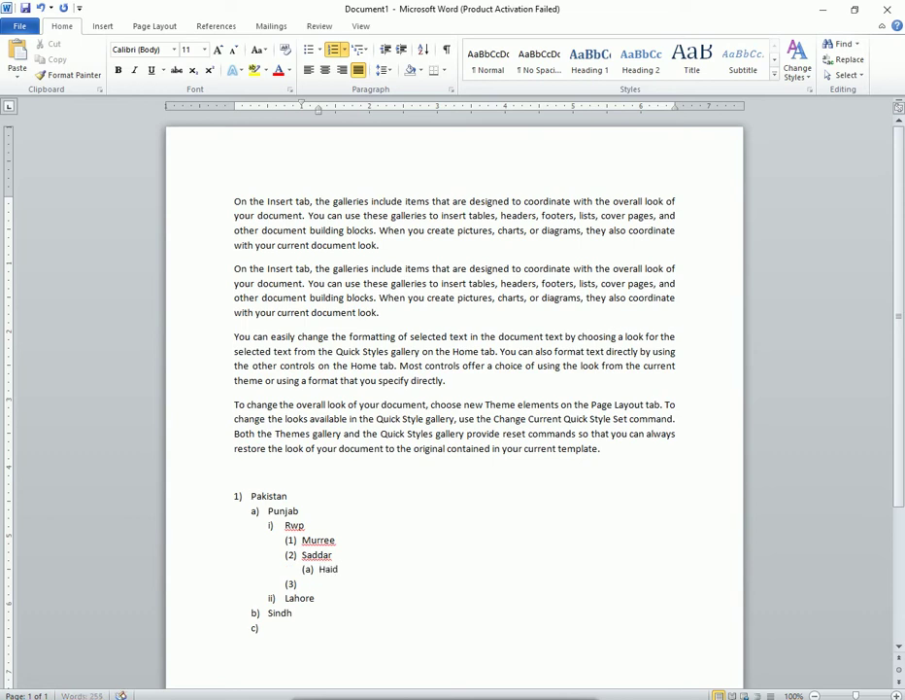
pyautogui.write('er road')
pyautogui.press('Return')
pyautogui.press('Tab')
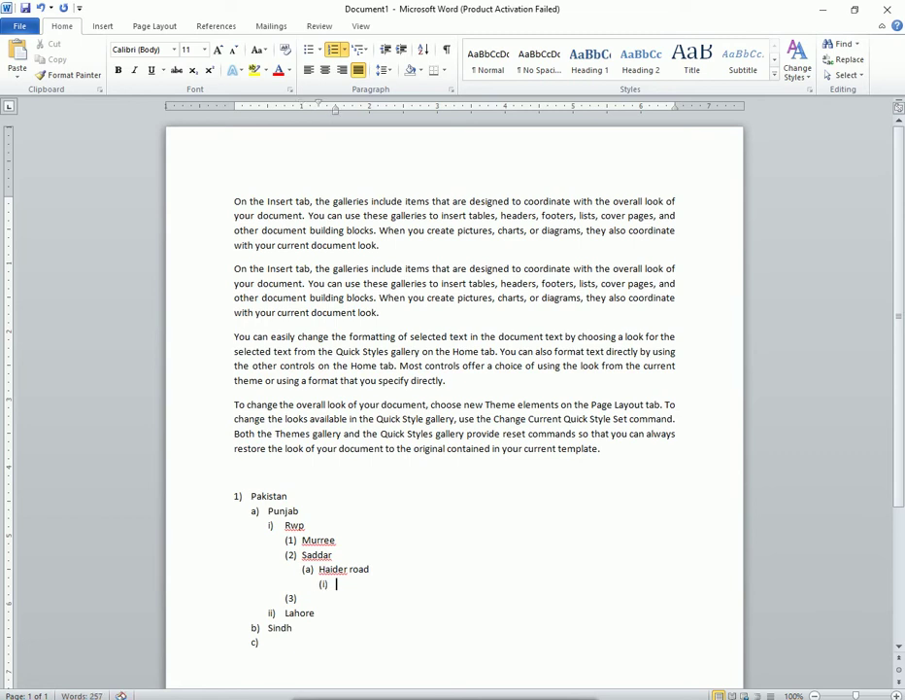
pyautogui.write('Bil')
pyautogui.write('al p')
pyautogui.write('lza')
pyautogui.press('BackSpace')
pyautogui.press('BackSpace')
pyautogui.write('aza')
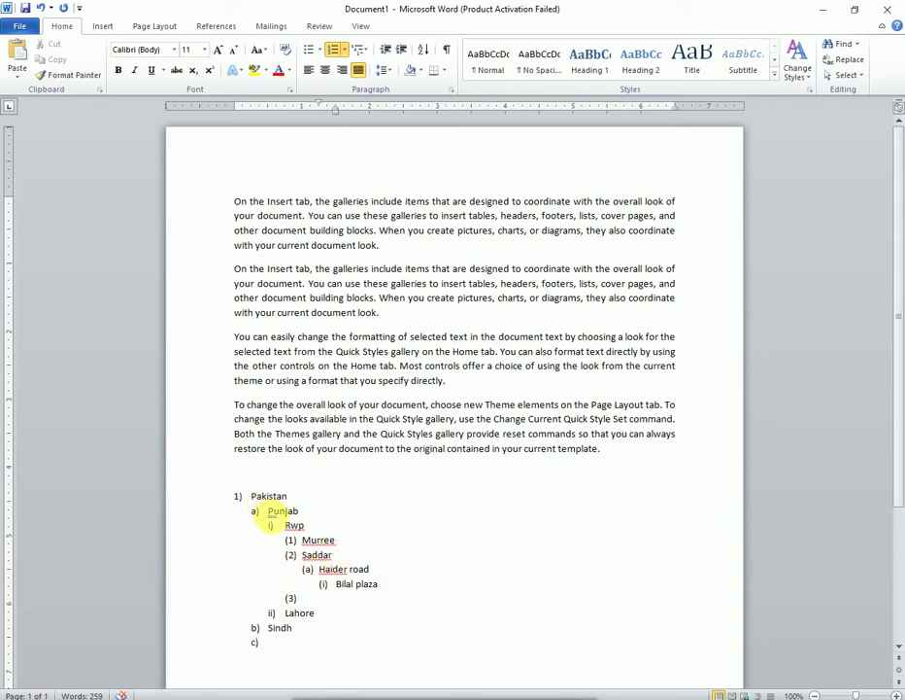
# Nest NICS, MS Office and MS Word, each one level deeper, below Bilal plaza
pyautogui.doubleClick(277, 513)
pyautogui.click(282, 532)
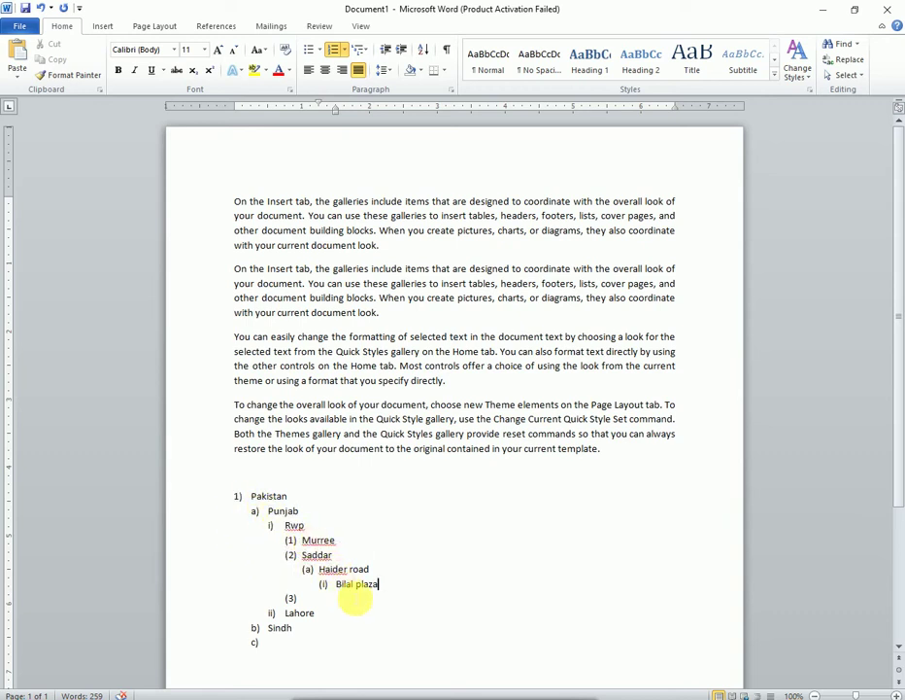
pyautogui.press('Return')
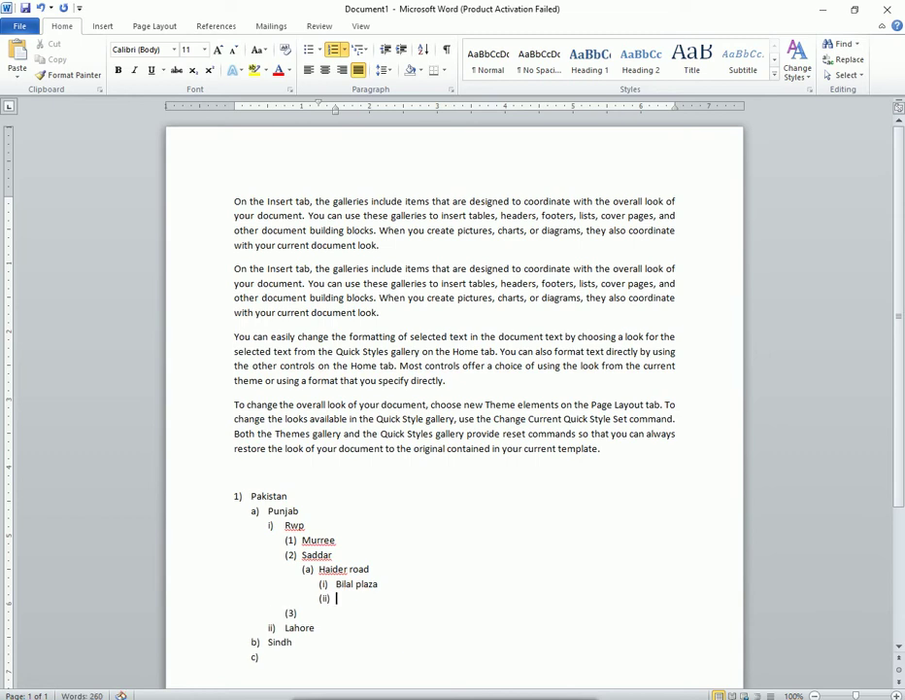
pyautogui.press('Tab')
pyautogui.write('N')
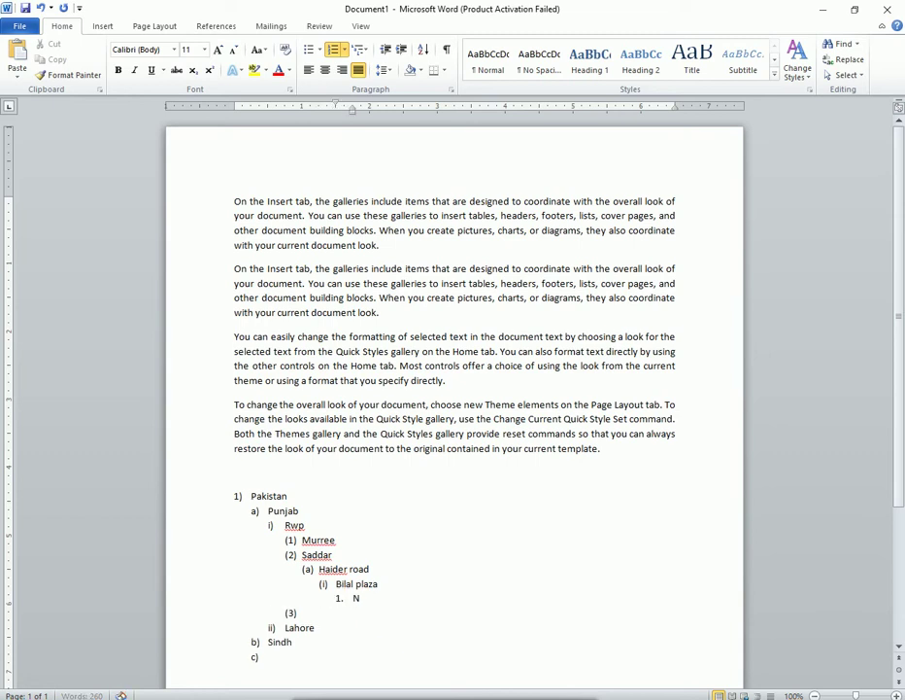
pyautogui.write('ICS')
pyautogui.press('Return')
pyautogui.press('Tab')
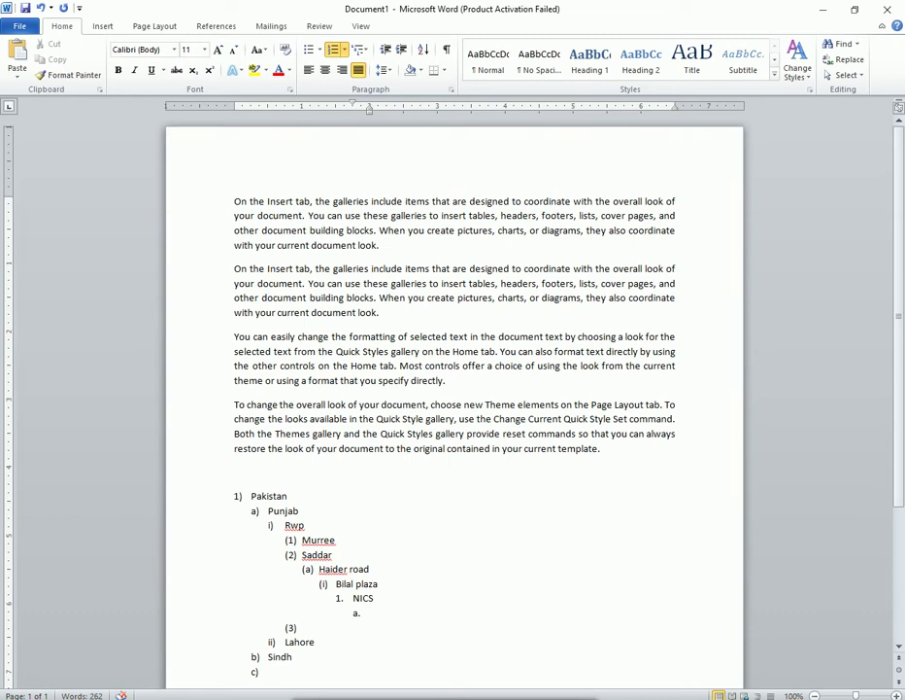
pyautogui.write('MS')
pyautogui.write(' Office')
pyautogui.press('Return')
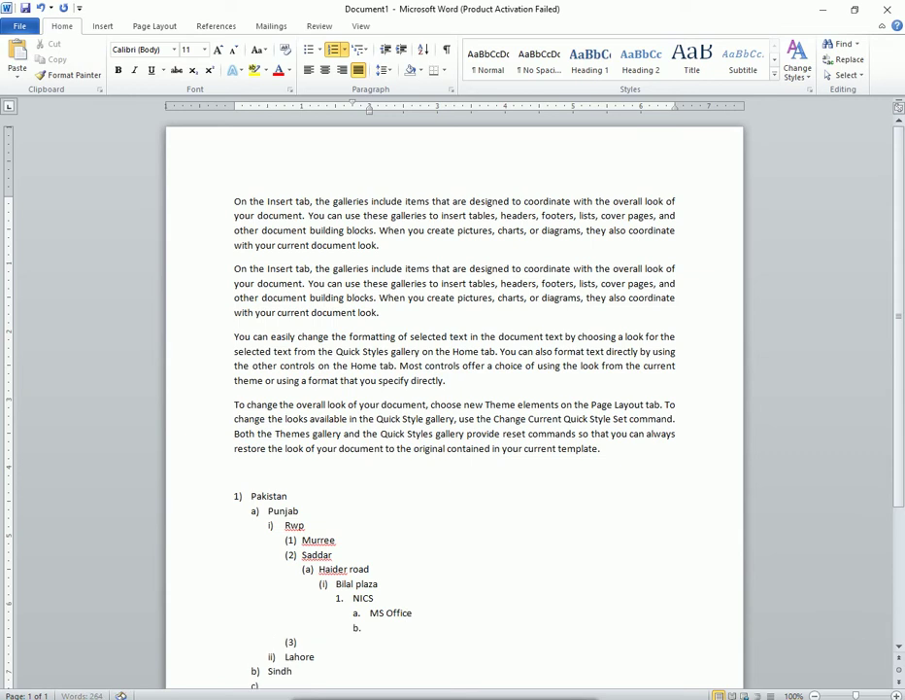
pyautogui.press('Tab')
pyautogui.write('M')
pyautogui.write('S Word')
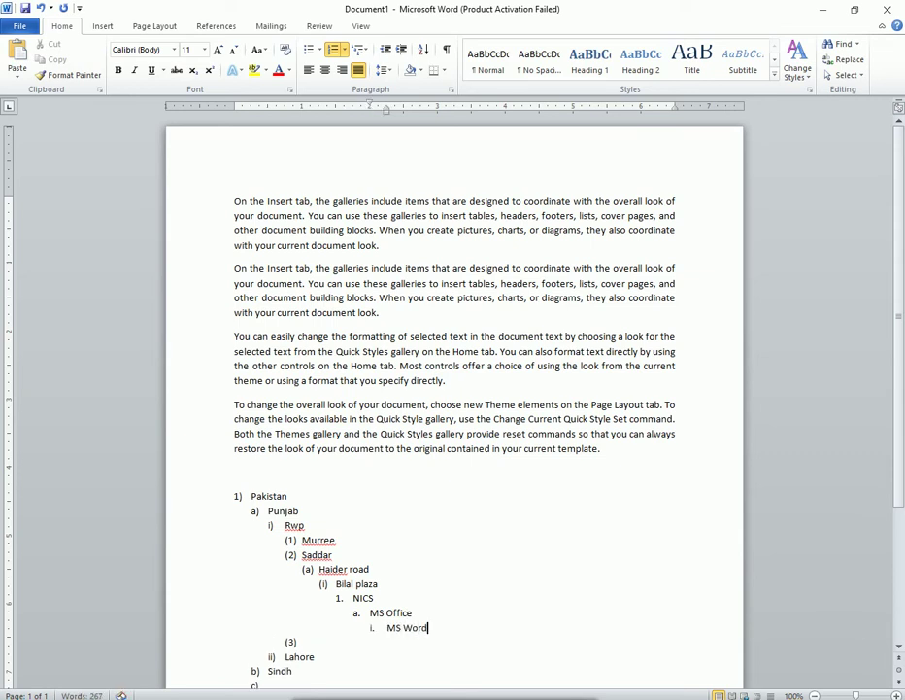
pyautogui.press('Return')
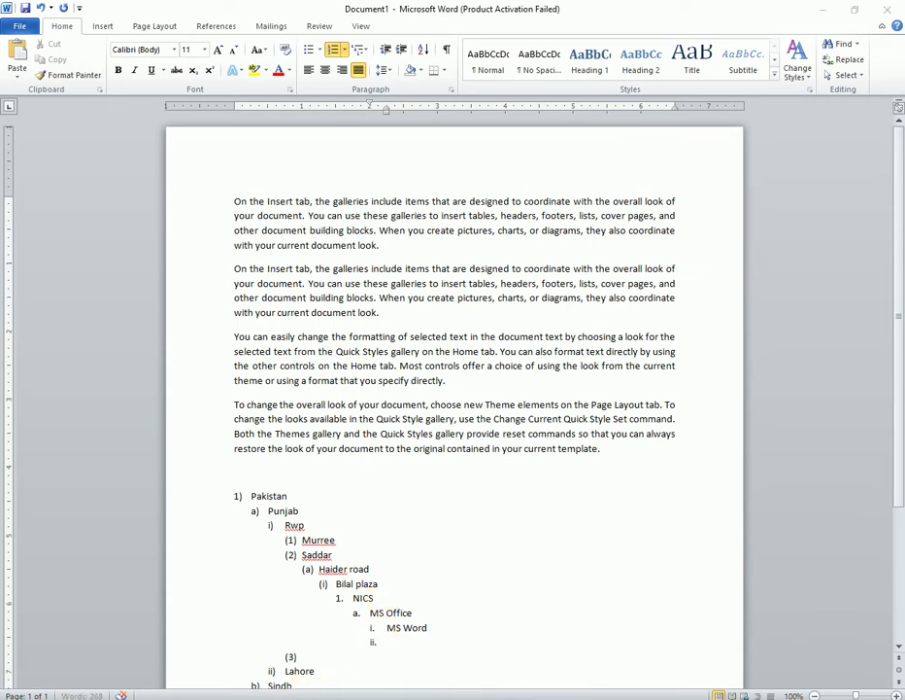
# Move the empty item after MS Word up to Saddar's level, numbered (3)/(4)
pyautogui.click(433, 696)
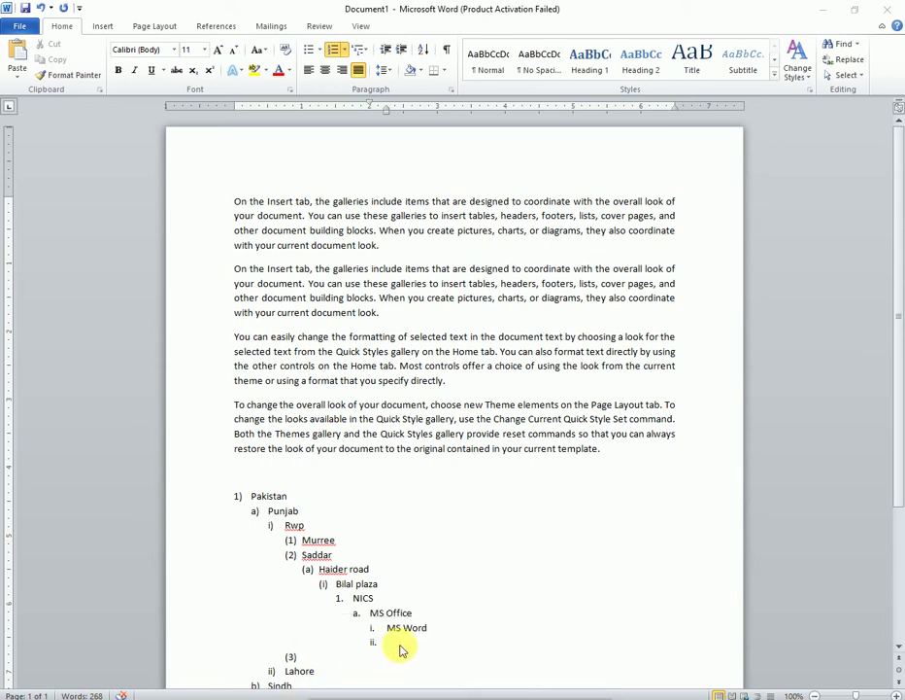
pyautogui.click(387, 642)
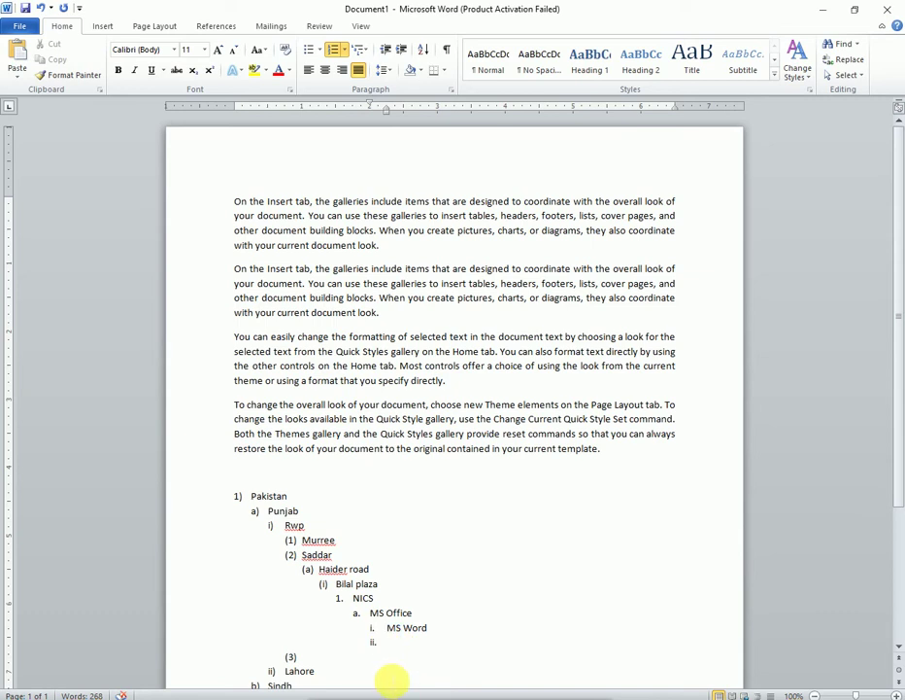
pyautogui.hotkey('shift', 'Tab')
pyautogui.hotkey('shift', 'Tab')
pyautogui.hotkey('shift', 'Tab')
pyautogui.hotkey('shift', 'Tab')
pyautogui.hotkey('shift', 'Tab')
pyautogui.hotkey('shift', 'Tab')
pyautogui.hotkey('shift', 'Tab')
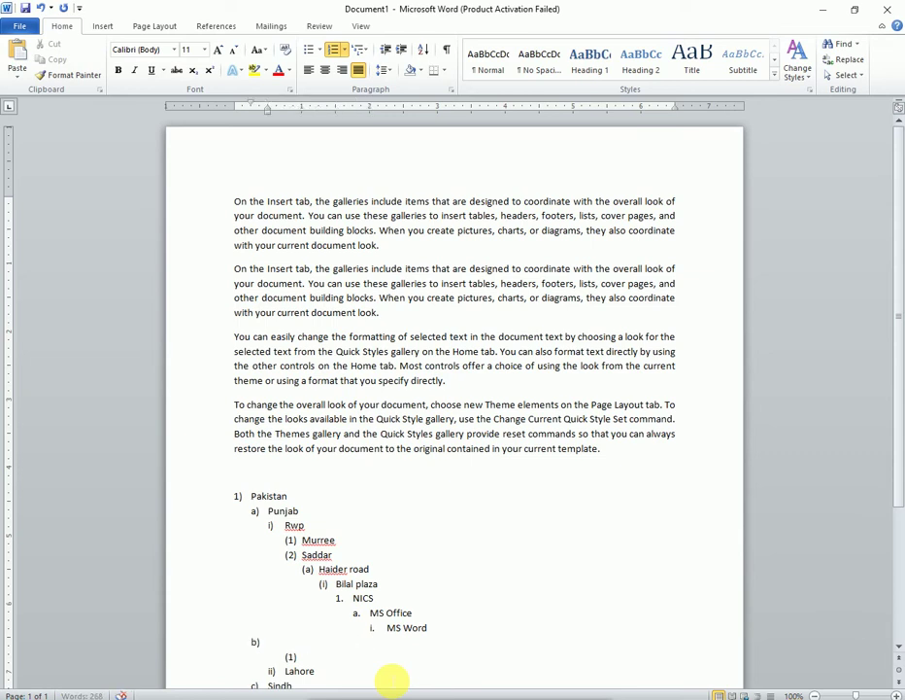
pyautogui.hotkey('shift', 'Tab')
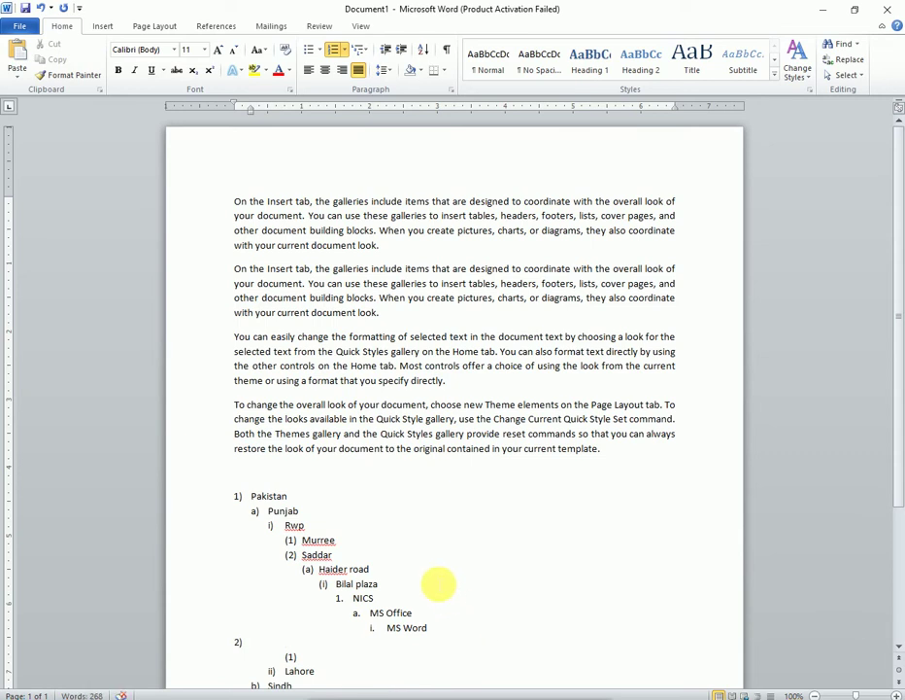
pyautogui.scroll(-2, 438, 583)
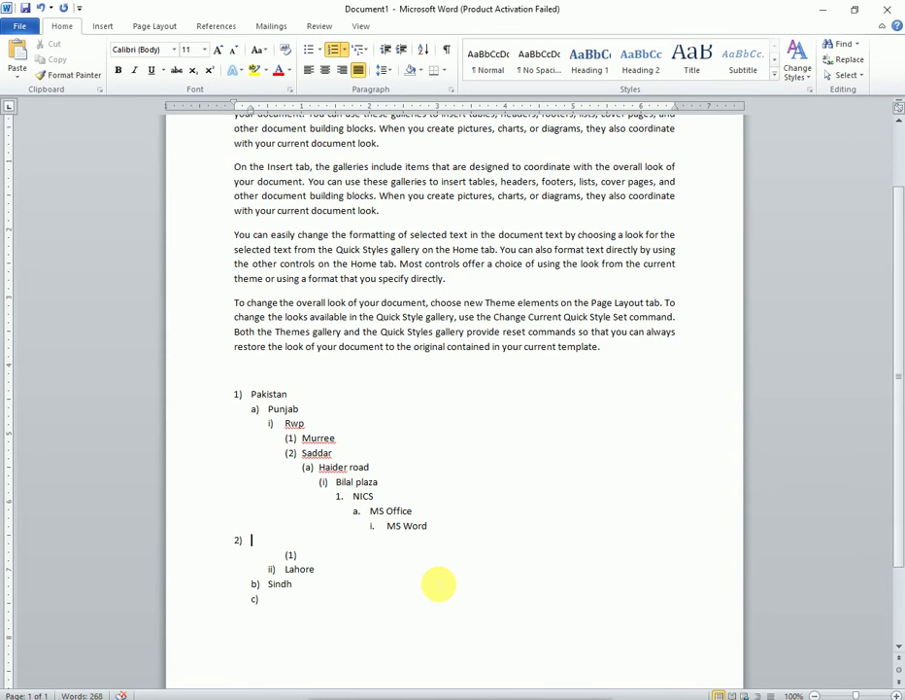
pyautogui.press('Tab')
pyautogui.press('Tab')
pyautogui.press('Tab')
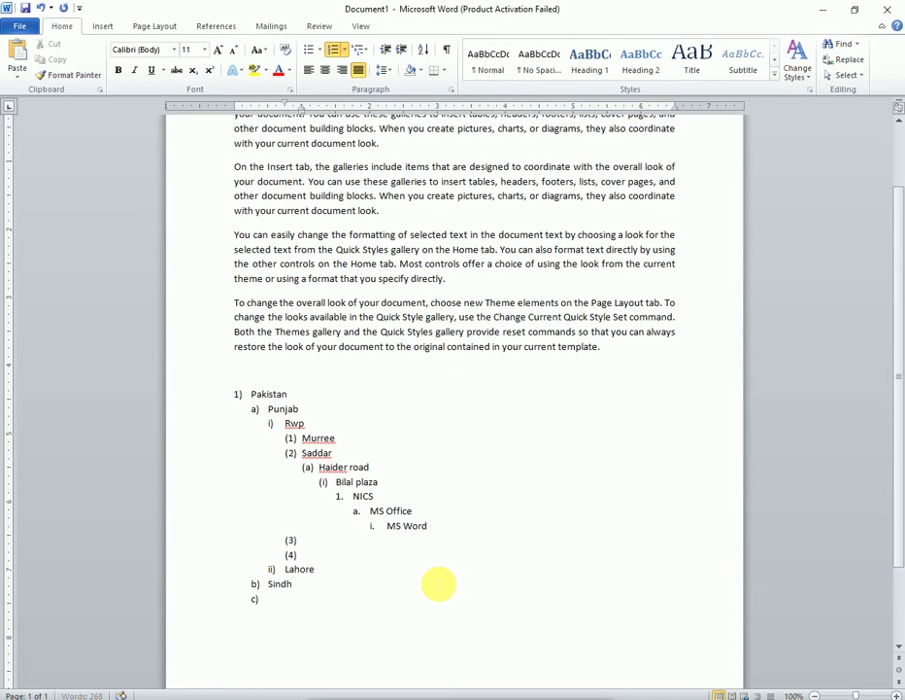
pyautogui.press('Tab')
pyautogui.press('Tab')
pyautogui.press('Tab')
pyautogui.press('Tab')
pyautogui.press('Tab')
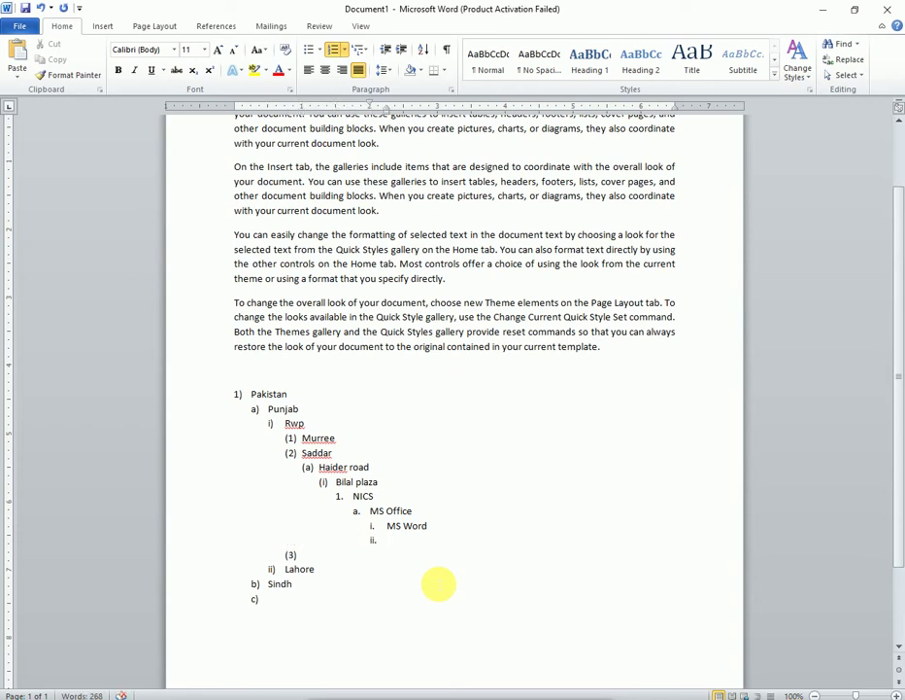
pyautogui.hotkey('shift', 'Tab')
pyautogui.hotkey('shift', 'Tab')
pyautogui.hotkey('shift', 'Tab')
pyautogui.hotkey('shift', 'Tab')
pyautogui.hotkey('shift', 'Tab')
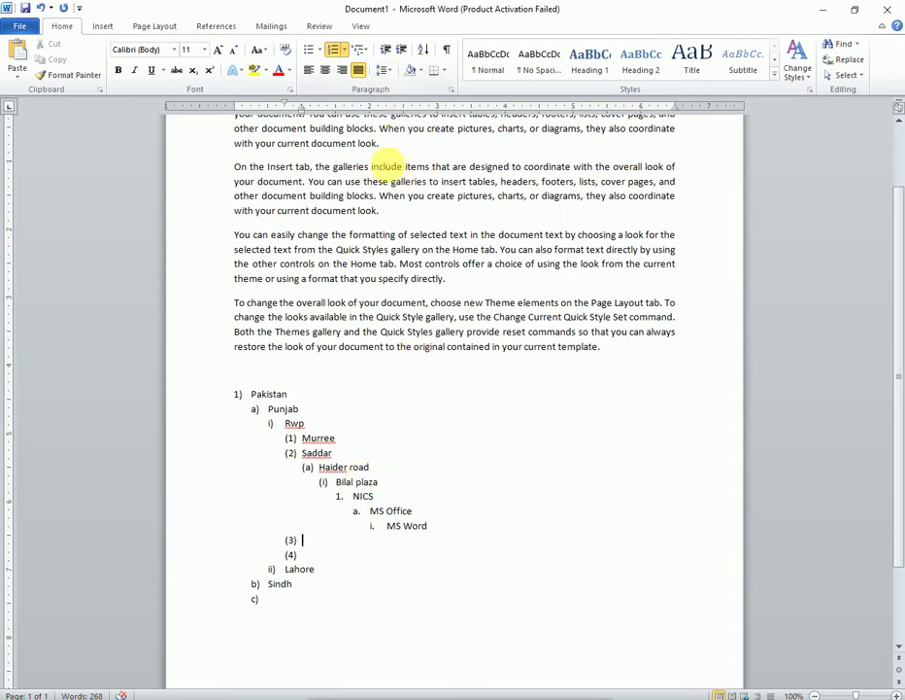
pyautogui.scroll(3, 387, 166)
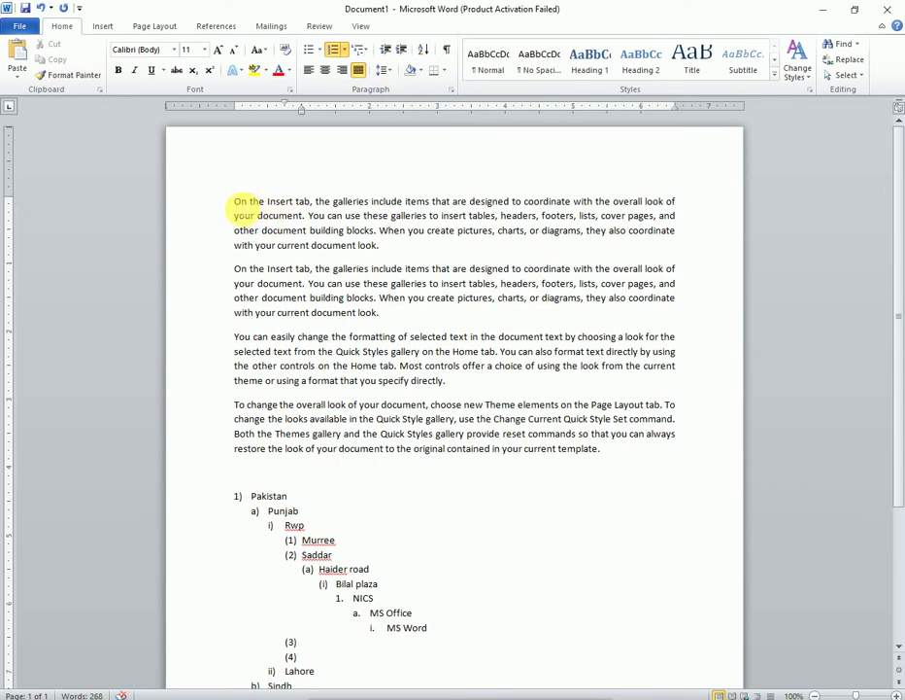
# Select the whole first paragraph and apply 1.0 line spacing
pyautogui.click(269, 202)
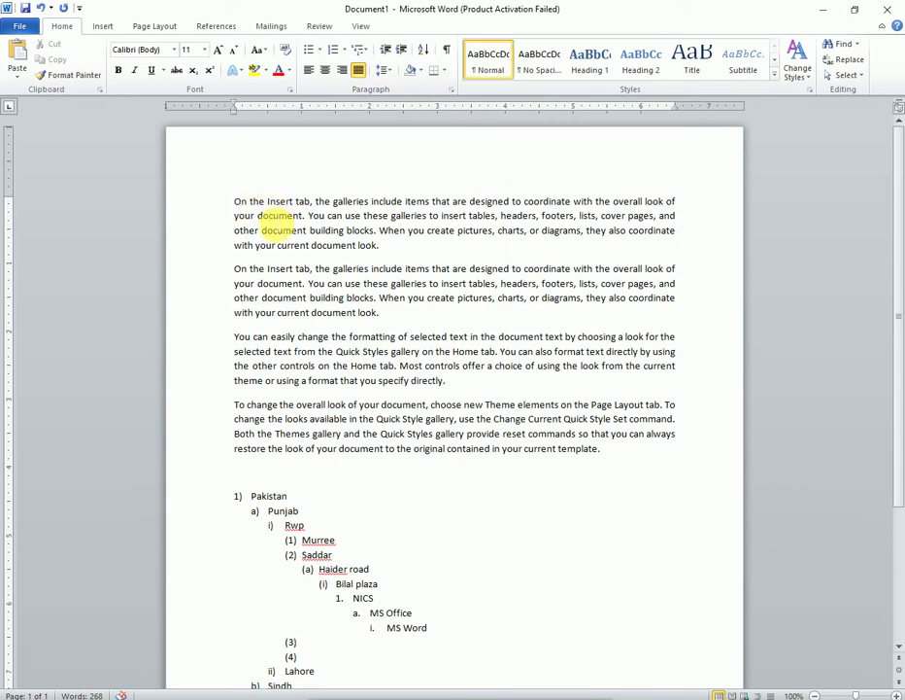
pyautogui.press('Down')
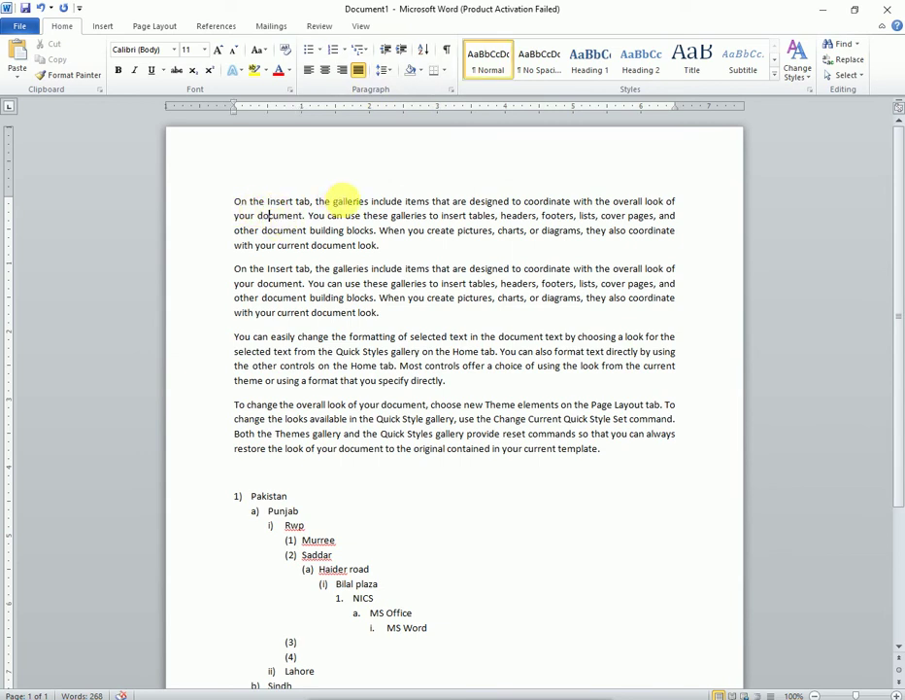
pyautogui.hotkey('ctrl', 'Up')
pyautogui.hotkey('shift', 'Right')
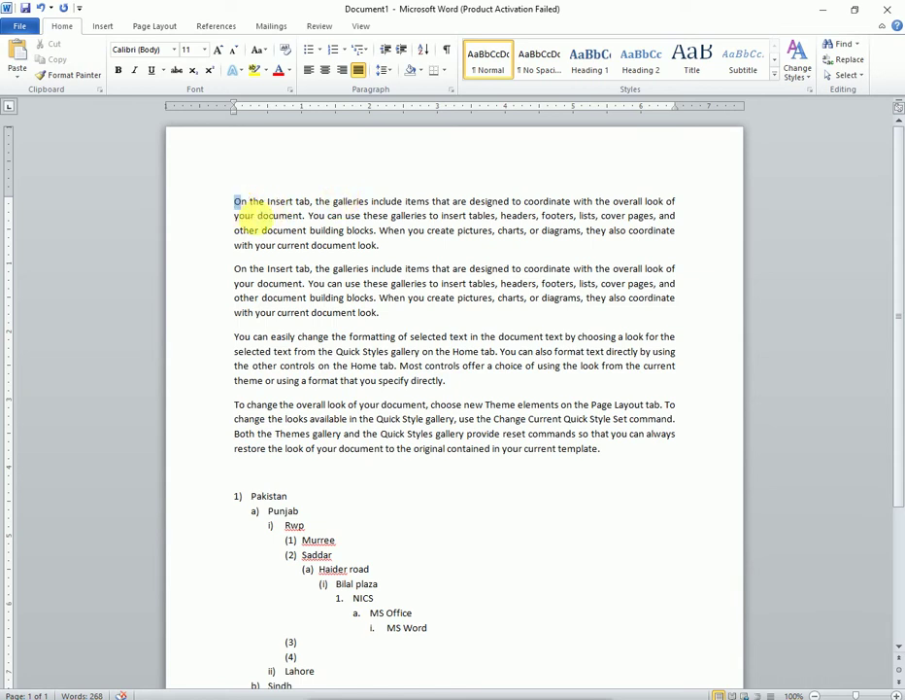
pyautogui.keyDown('shift'); pyautogui.click(374, 230); pyautogui.keyUp('shift')
pyautogui.keyDown('ctrl'); pyautogui.click(375, 245); pyautogui.keyUp('ctrl')
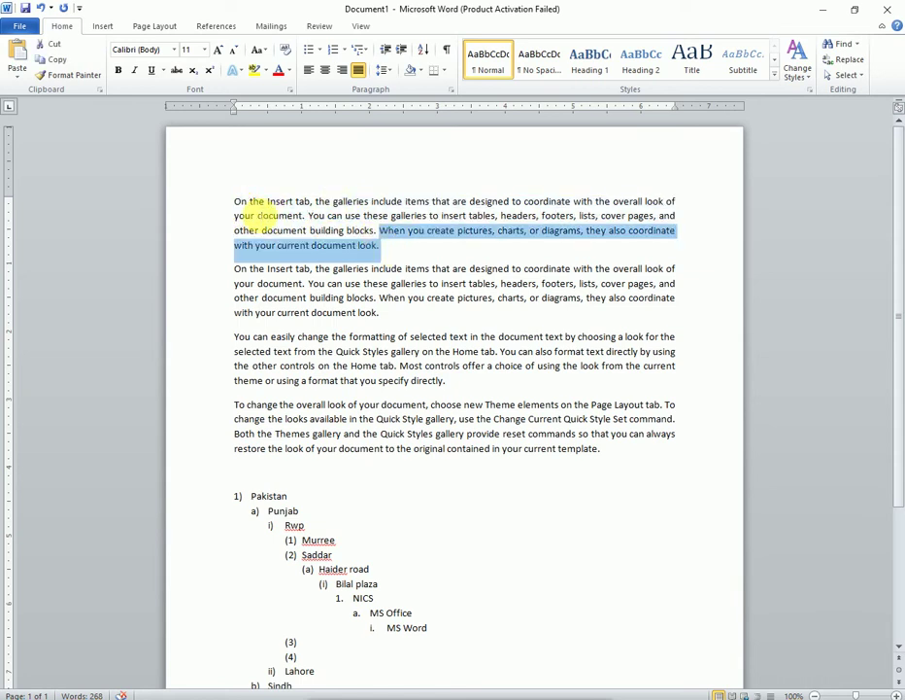
pyautogui.moveTo(235, 201); pyautogui.dragTo(379, 246)
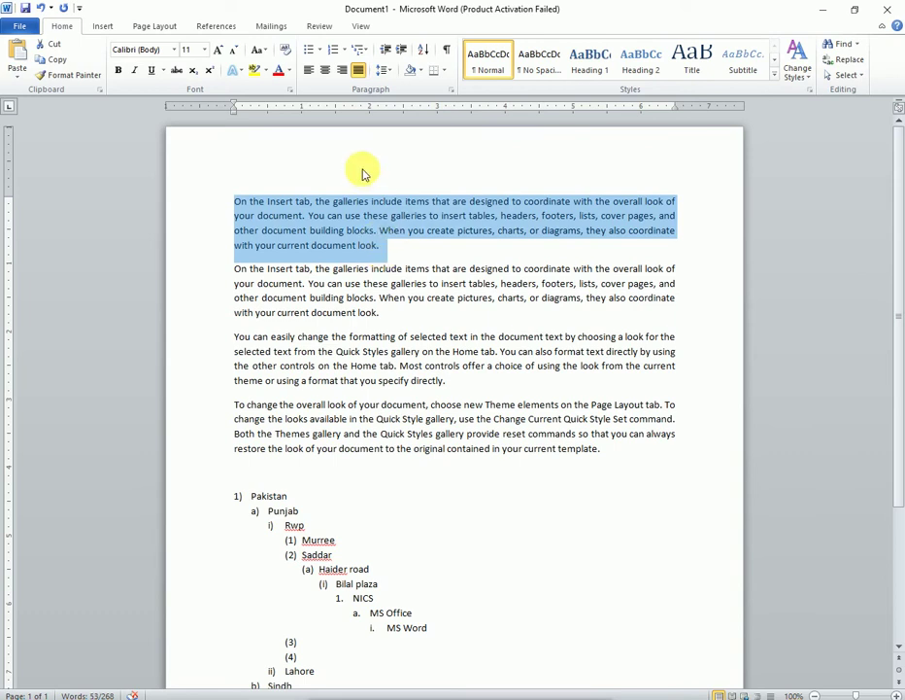
pyautogui.click(383, 70)
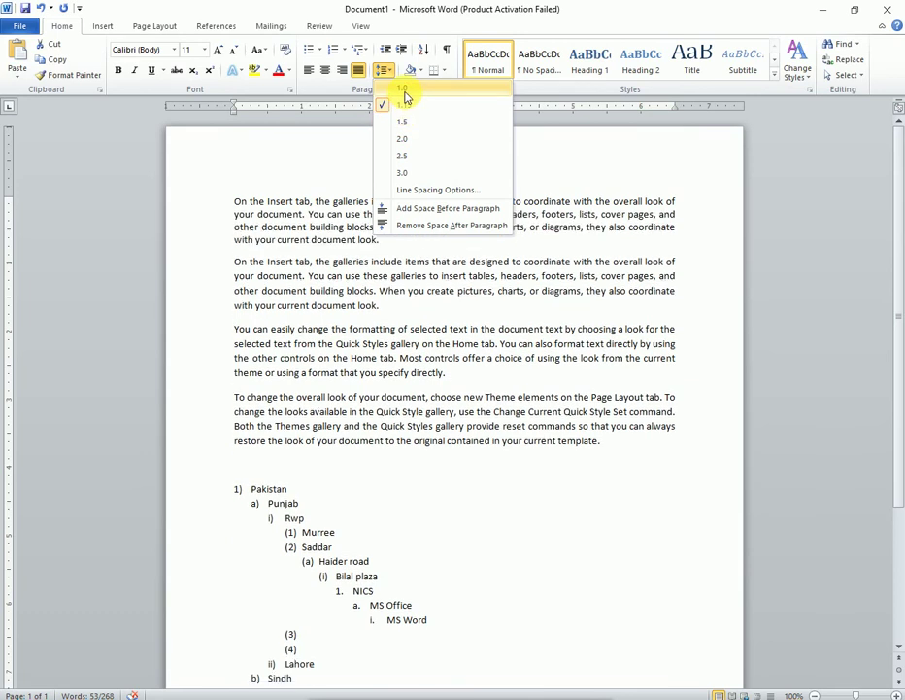
pyautogui.click(406, 96)
pyautogui.click(389, 242)
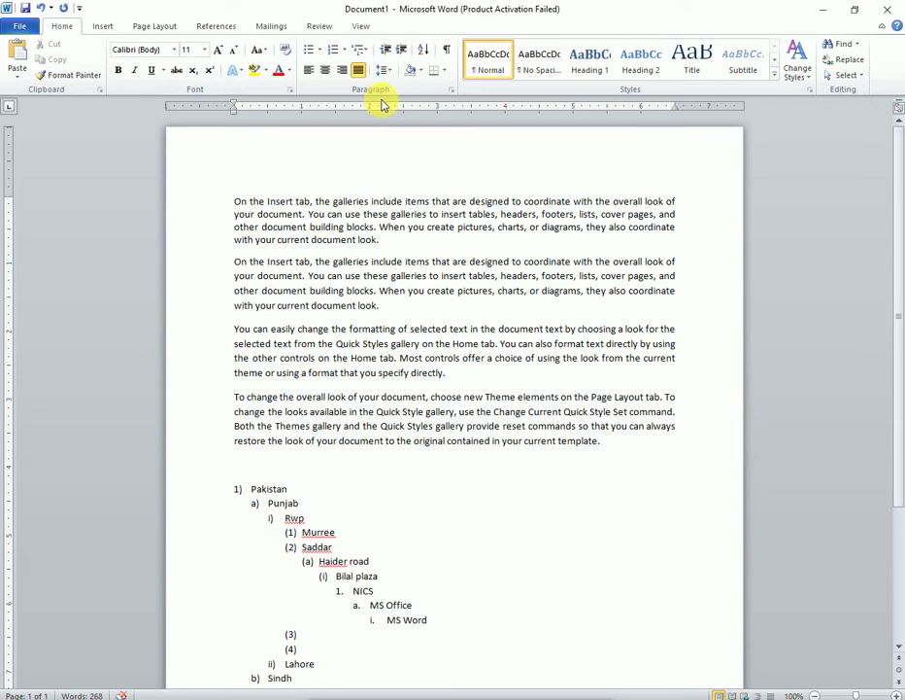
# Apply Remove Space After Paragraph to the first paragraph
pyautogui.click(385, 70)
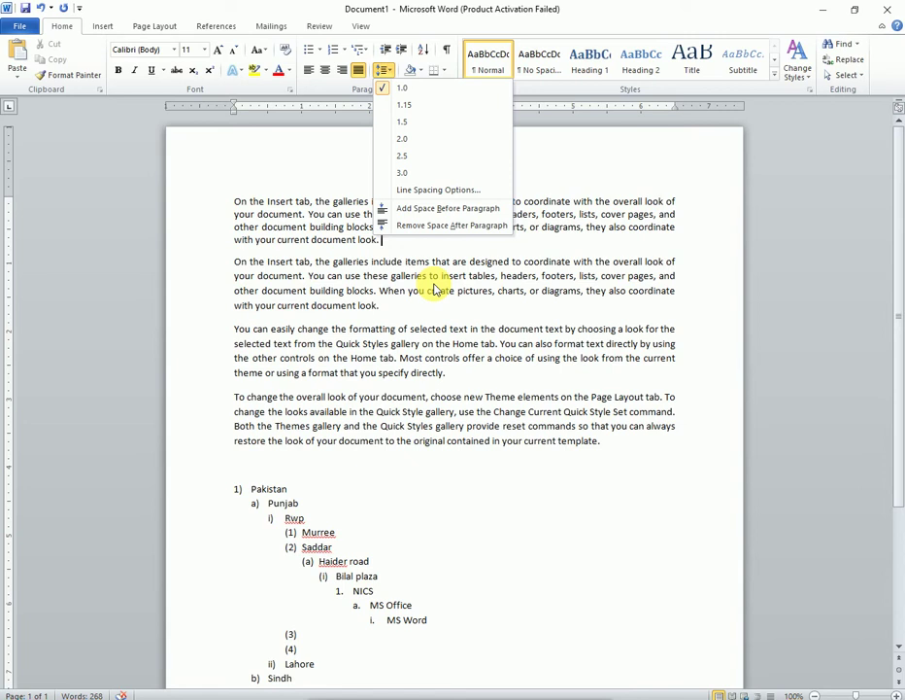
pyautogui.click(432, 226)
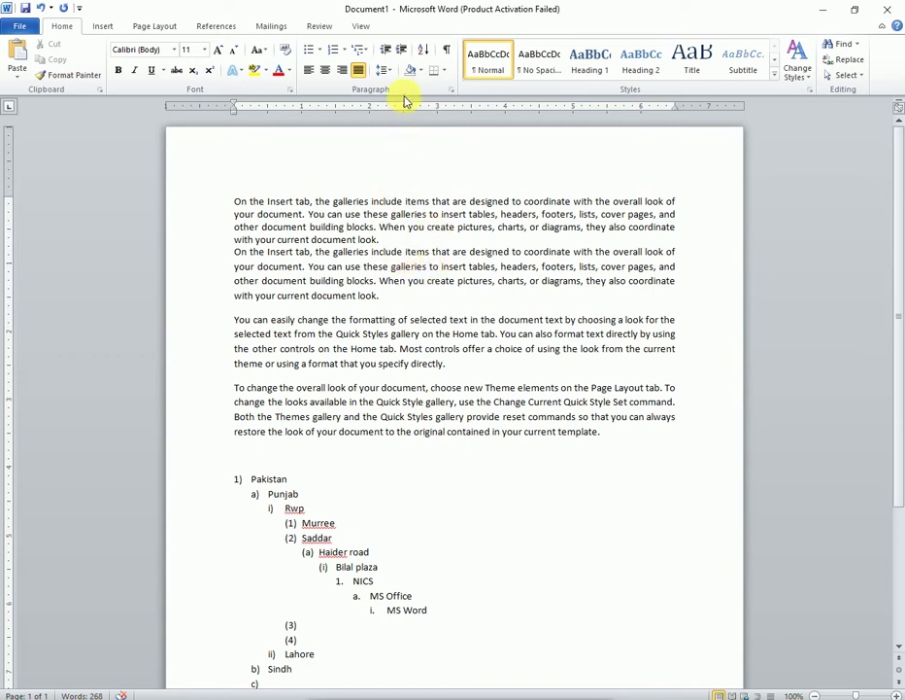
pyautogui.click(378, 214)
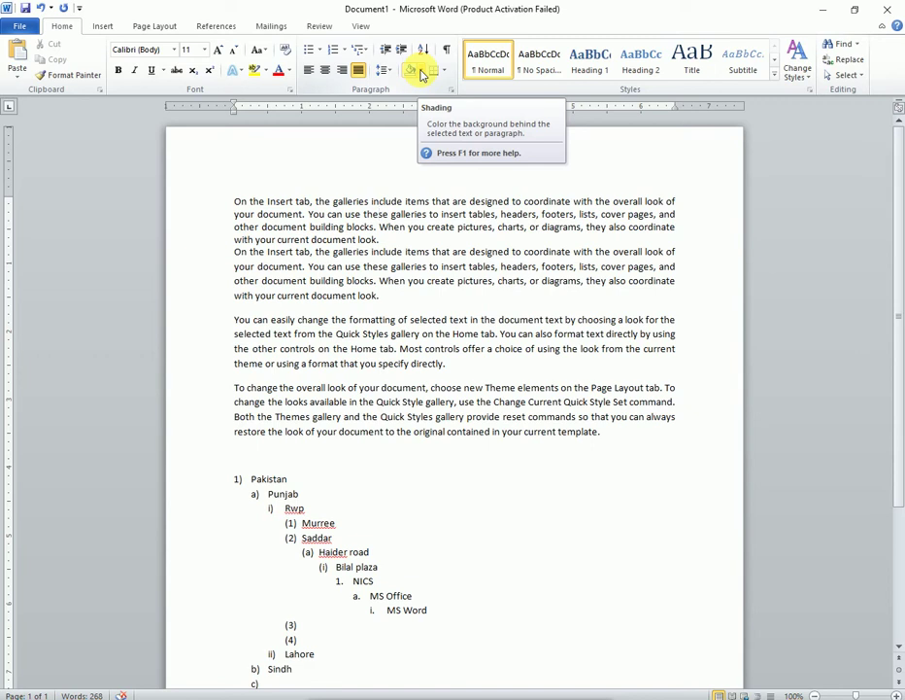
pyautogui.click(422, 74)
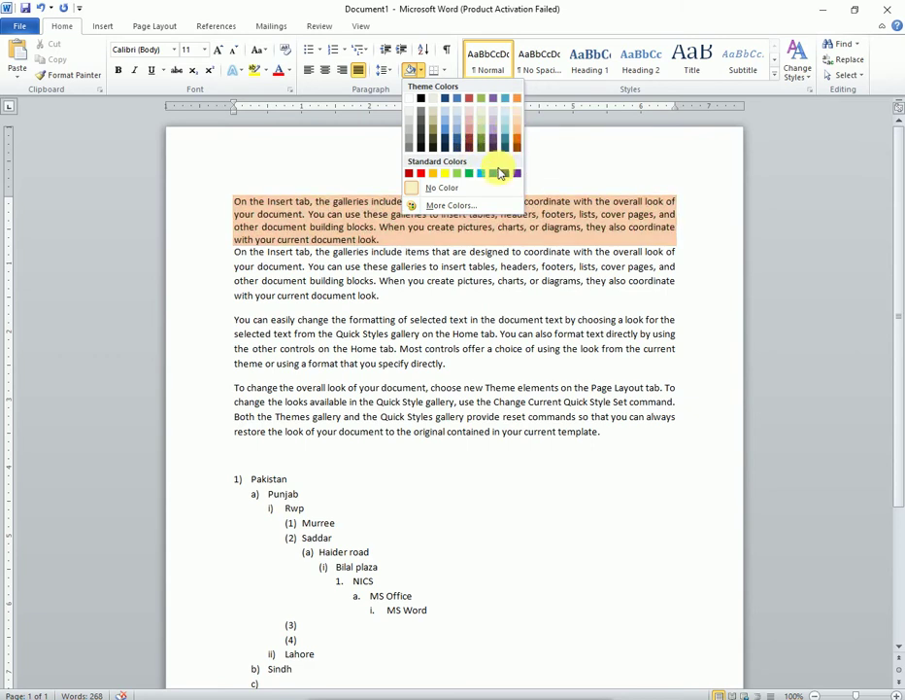
pyautogui.click(425, 220)
pyautogui.moveTo(391, 214); pyautogui.dragTo(455, 227)
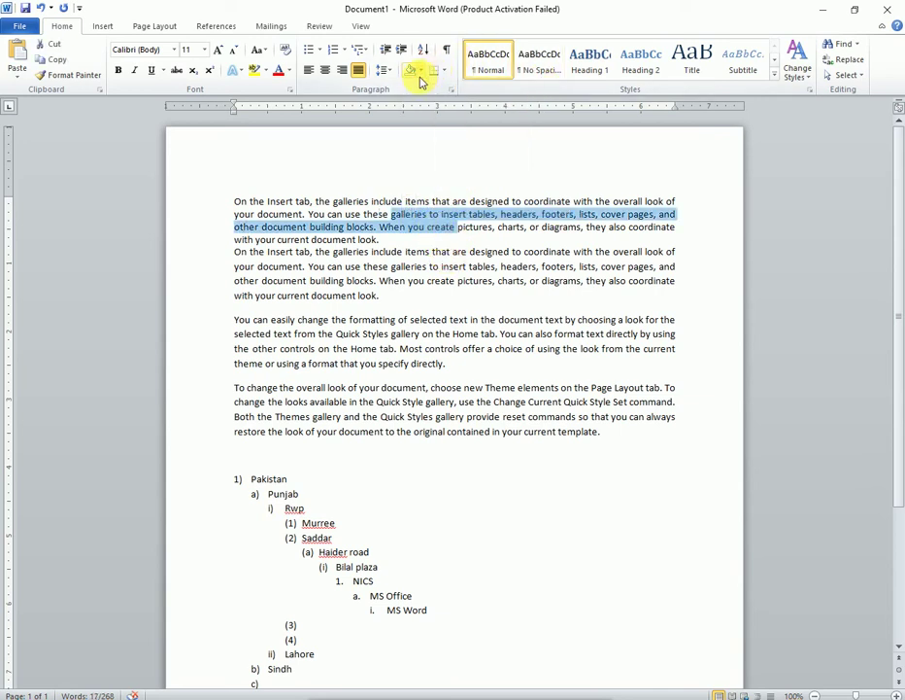
pyautogui.click(421, 69)
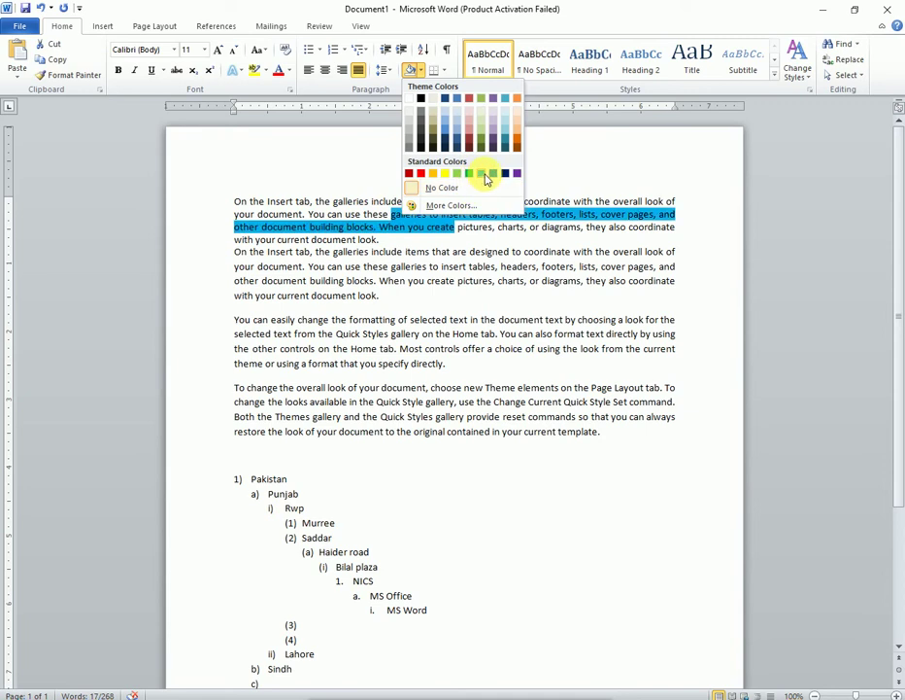
pyautogui.click(471, 225)
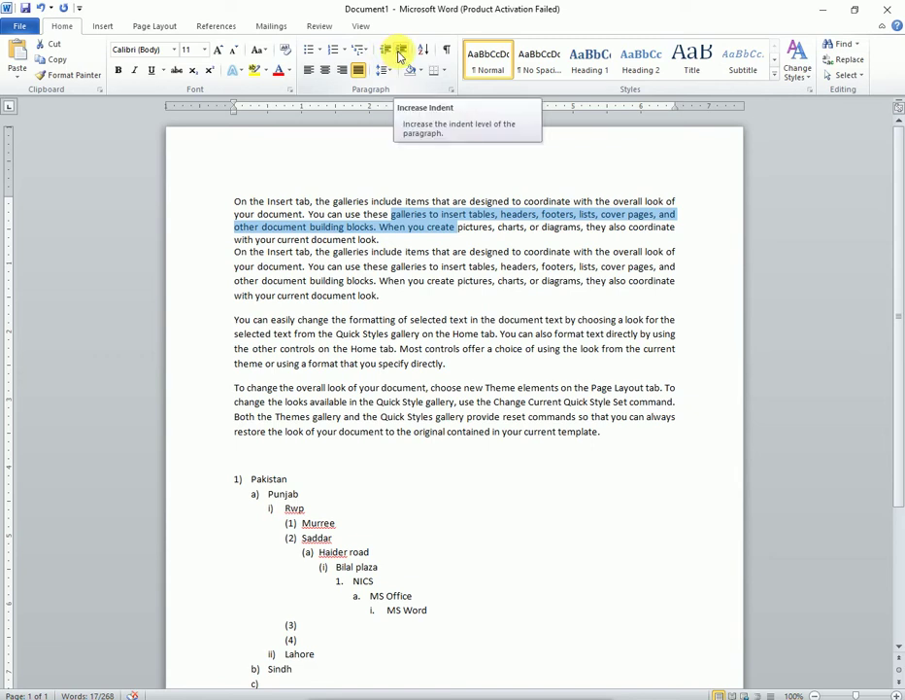
pyautogui.click(393, 251)
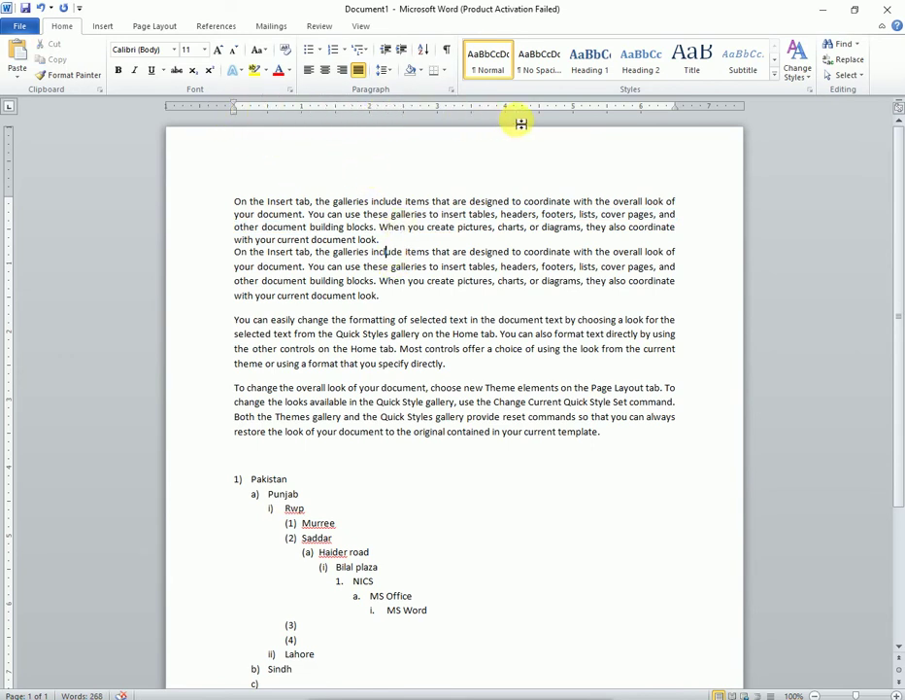
# Indent the first paragraph 1.5 inches from the left margin using Increase Indent three times
pyautogui.moveTo(680, 106); pyautogui.dragTo(677, 114)
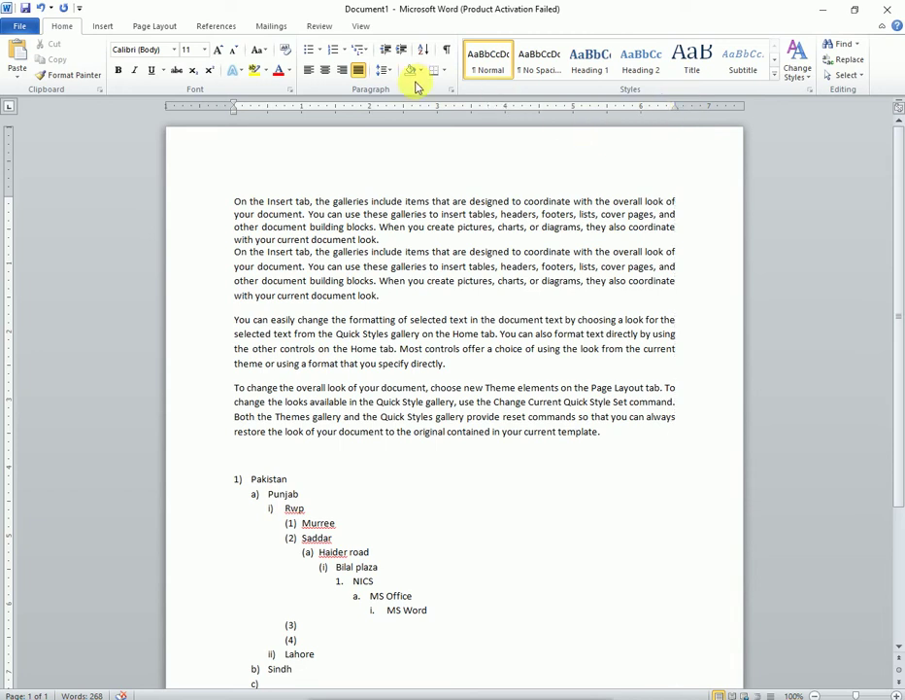
pyautogui.moveTo(232, 121); pyautogui.dragTo(234, 117)
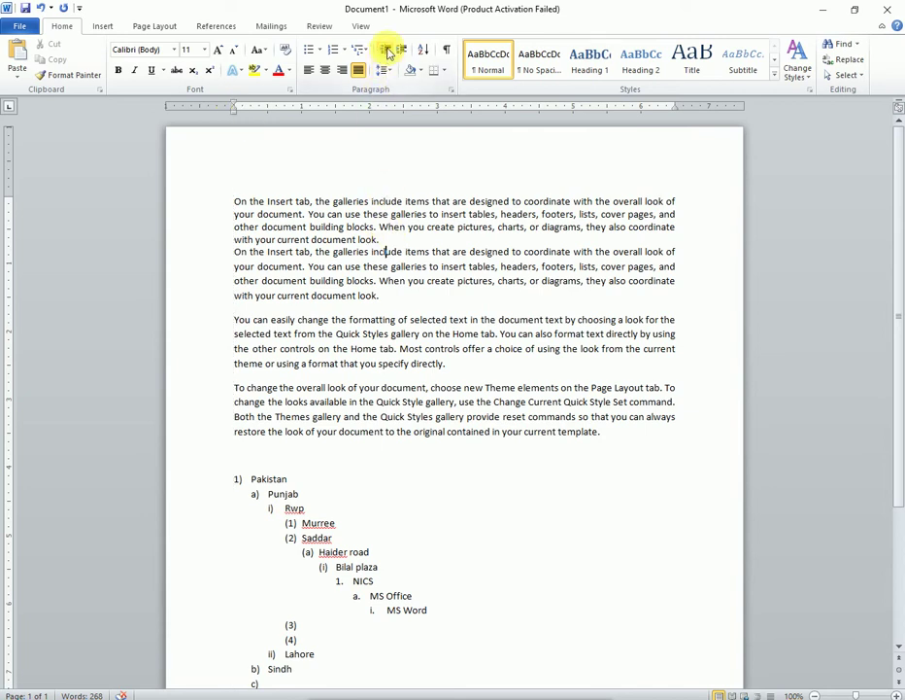
pyautogui.click(327, 214)
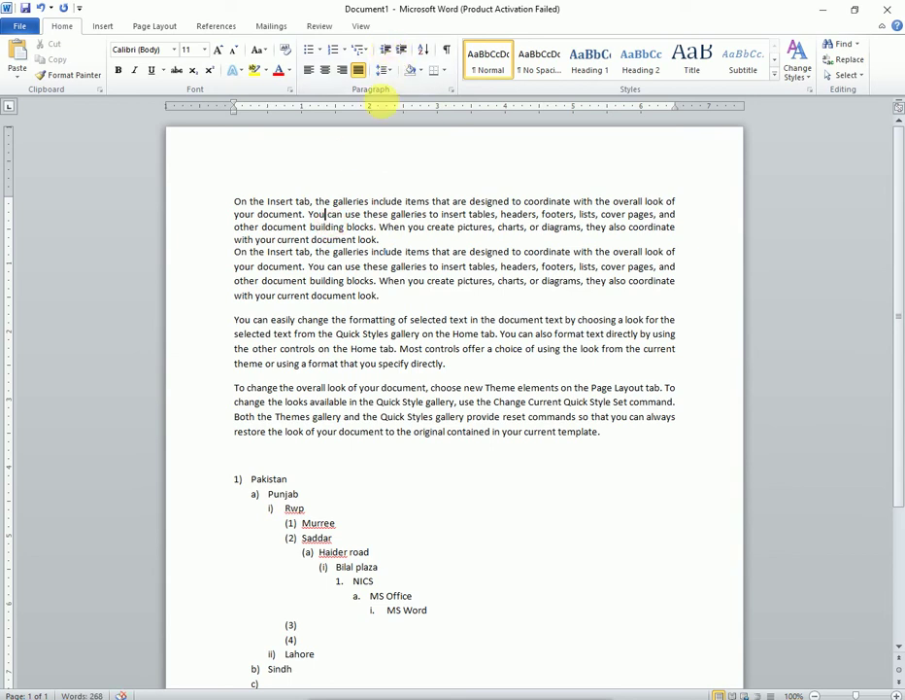
pyautogui.click(405, 53)
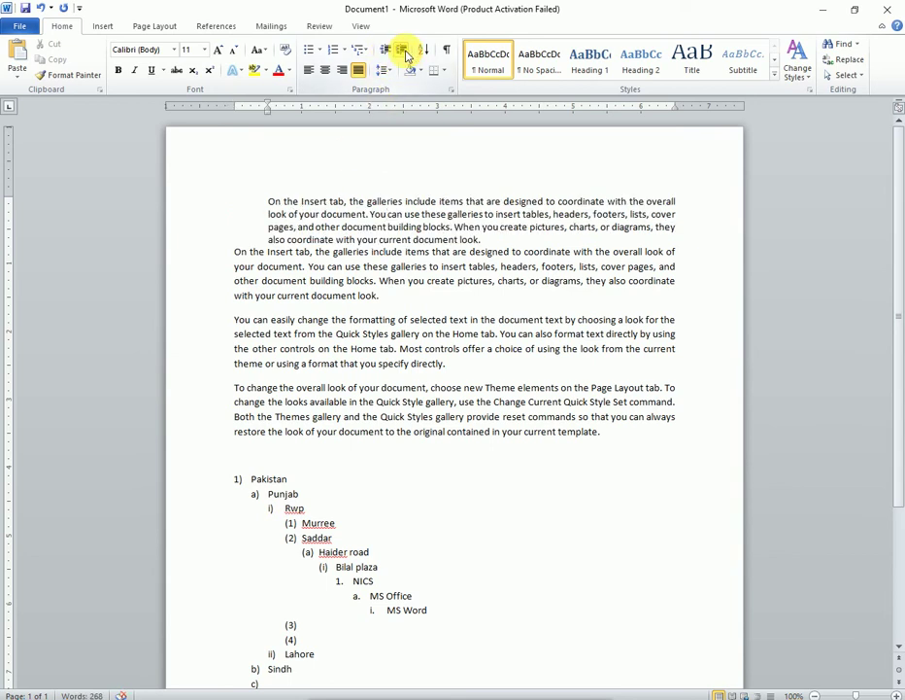
pyautogui.click(405, 52)
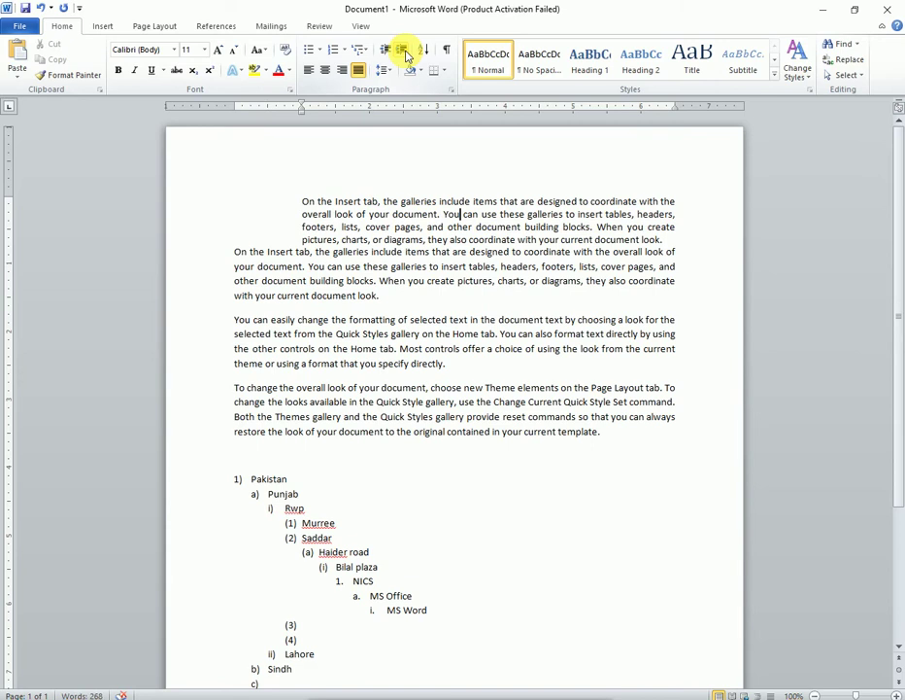
pyautogui.click(405, 51)
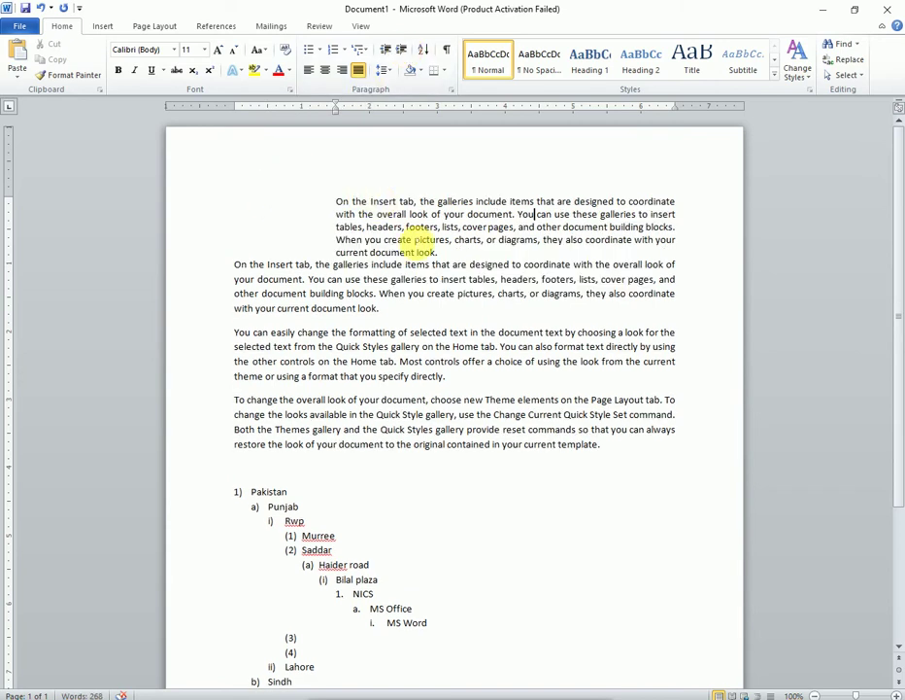
pyautogui.moveTo(338, 116); pyautogui.dragTo(338, 117)
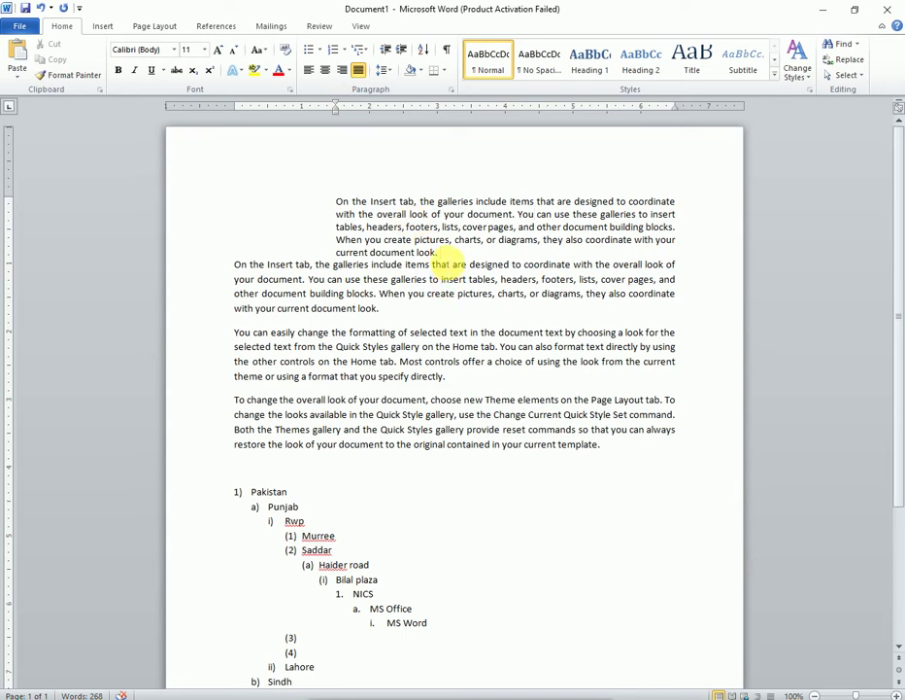
# Add three short lines, 'fgdfgdf', 'dfgfd' and 'fd', below the first paragraph
pyautogui.press('Return')
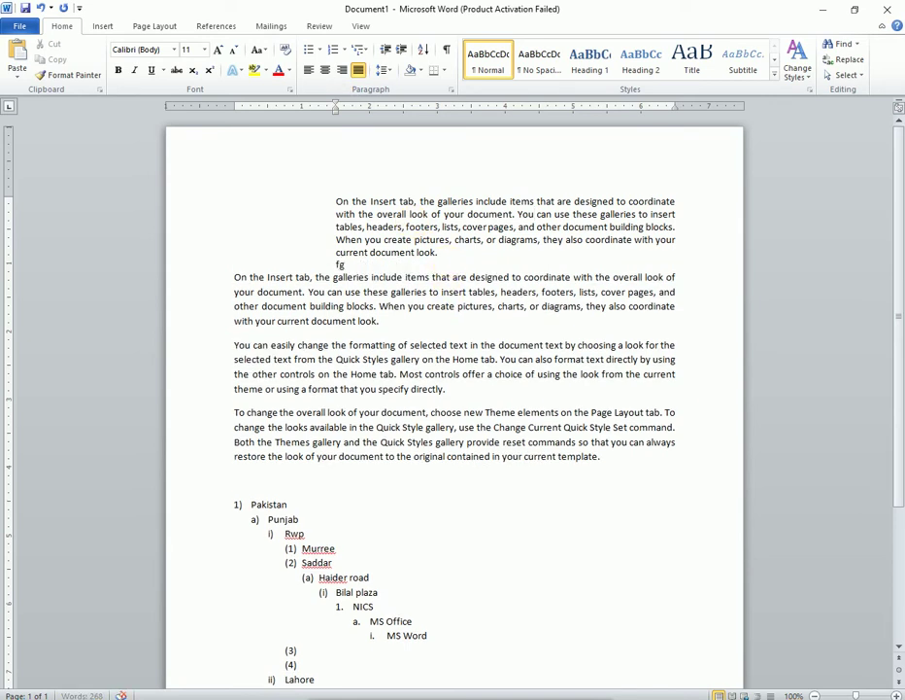
pyautogui.write('fgdfgdf')
pyautogui.press('Return')
pyautogui.write('dfgfd')
pyautogui.press('Return')
pyautogui.write('fd')
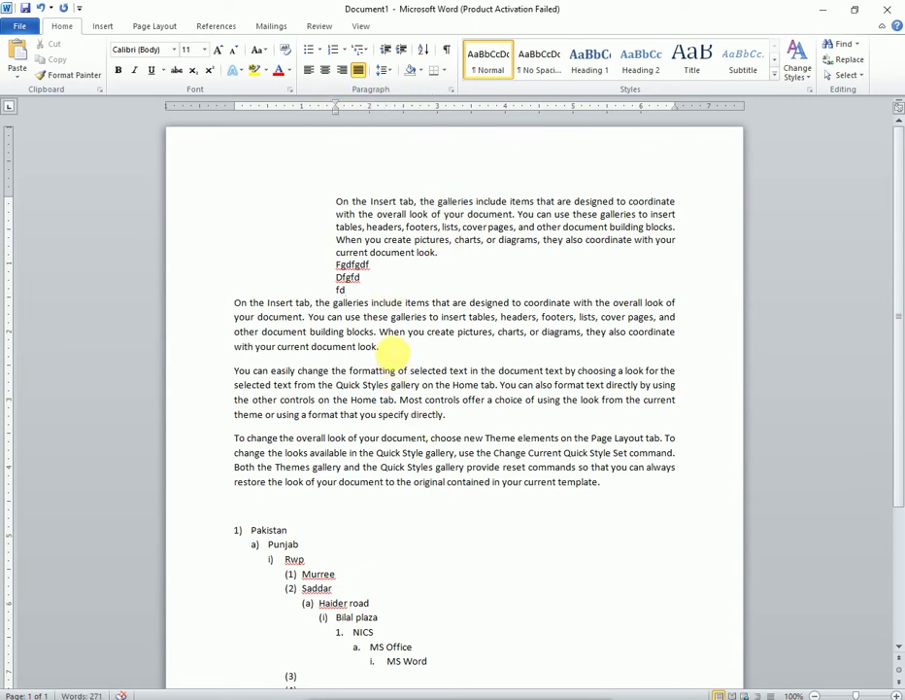
# Decrease the first paragraph's indent until it returns to the left margin
pyautogui.click(392, 349)
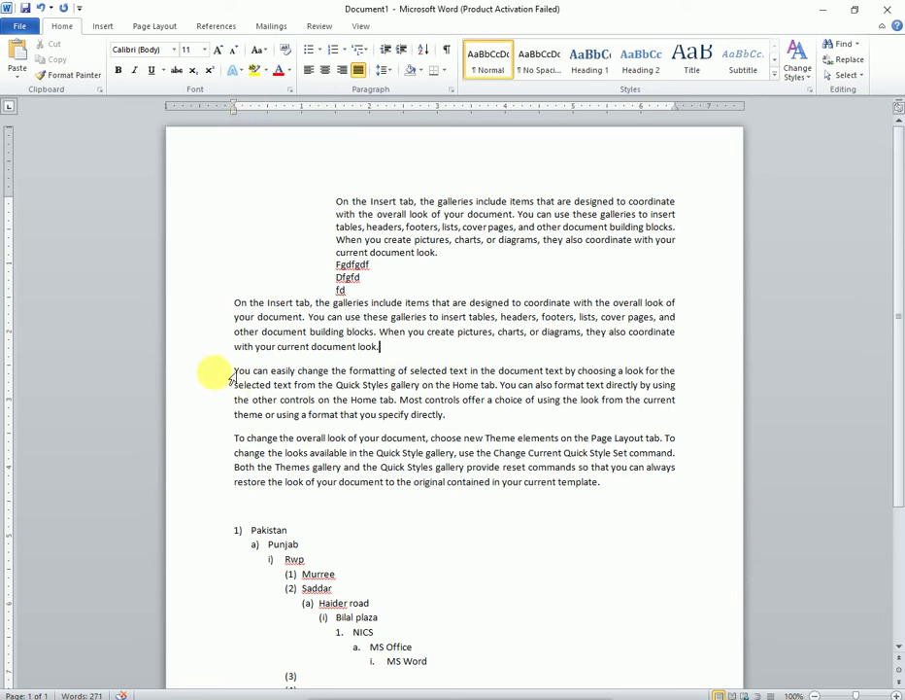
pyautogui.click(401, 50)
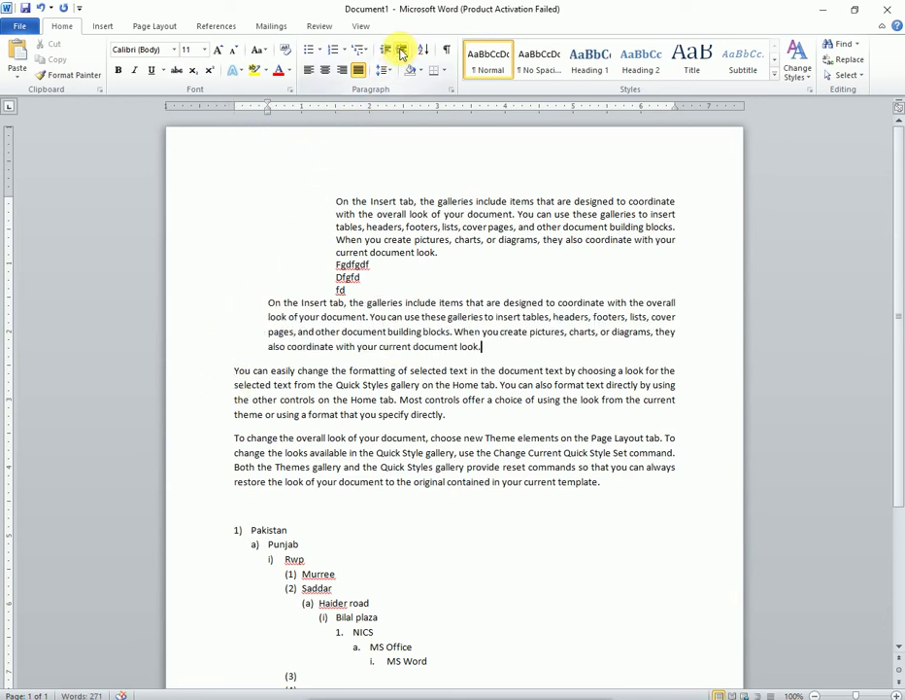
pyautogui.click(387, 49)
pyautogui.click(389, 214)
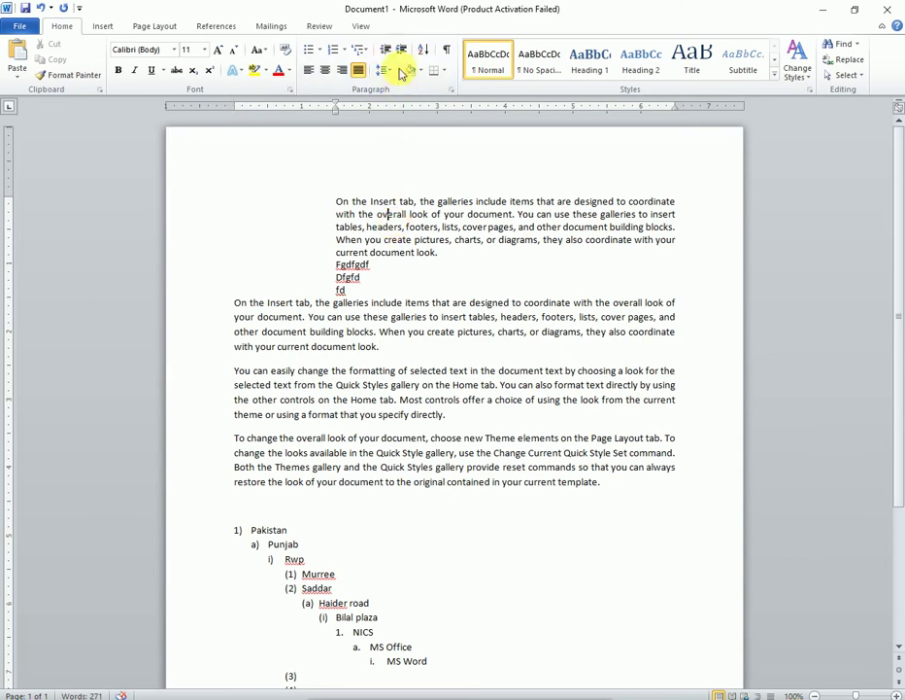
pyautogui.click(386, 49)
pyautogui.click(386, 50)
pyautogui.click(385, 50)
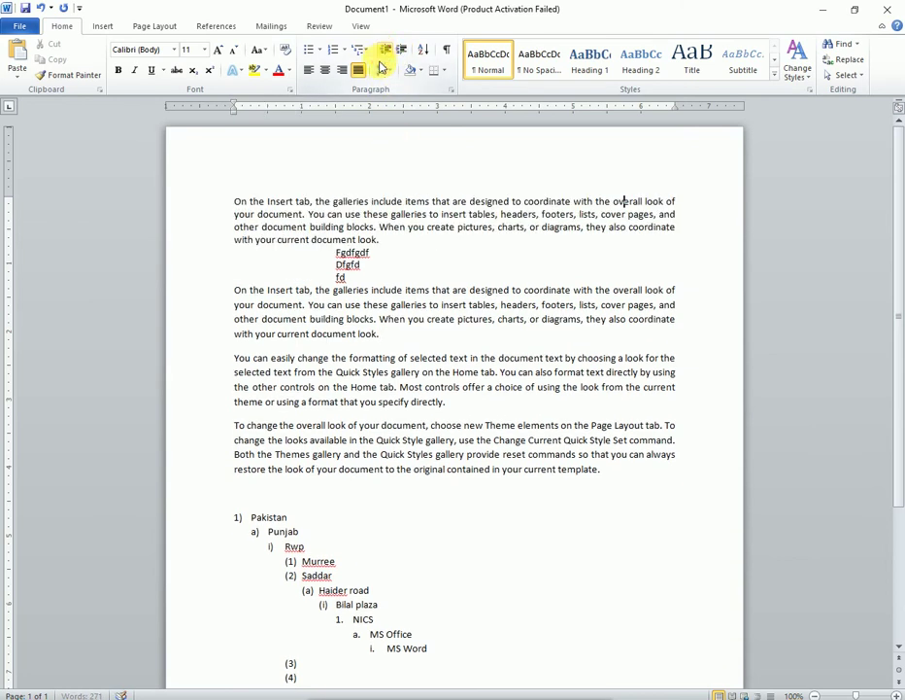
# Move the Fgdfgdf, Dfgfd and fd lines back to the left margin
pyautogui.click(352, 253)
pyautogui.click(386, 49)
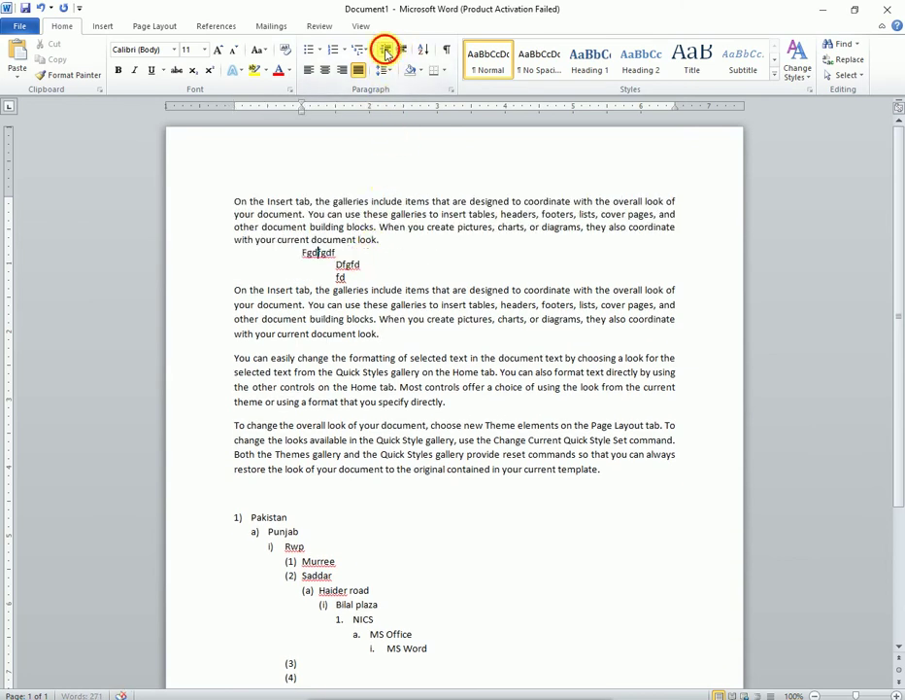
pyautogui.click(386, 50)
pyautogui.click(351, 264)
pyautogui.click(386, 50)
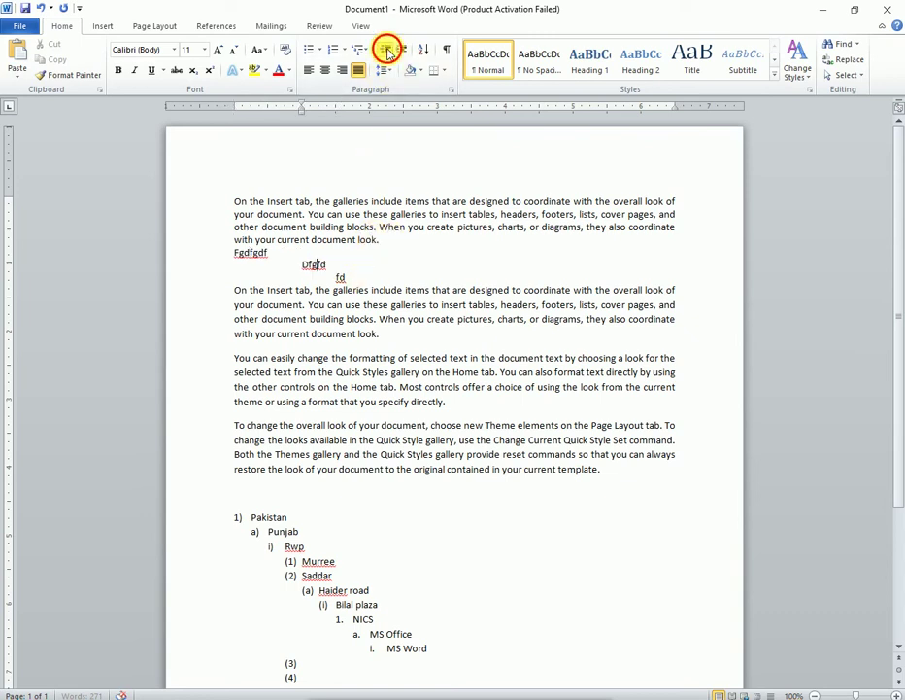
pyautogui.click(387, 50)
pyautogui.click(339, 278)
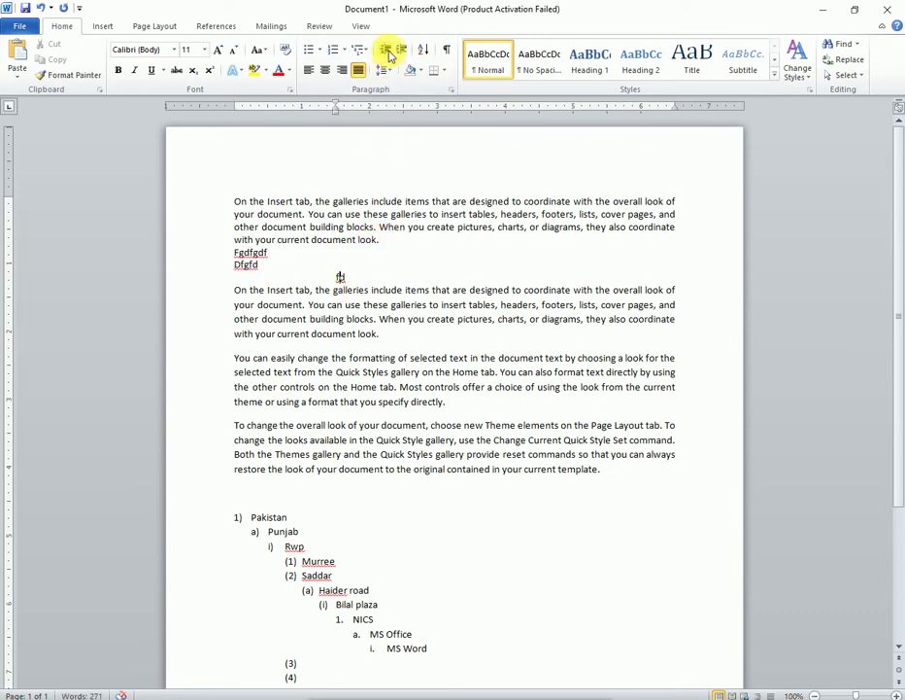
pyautogui.click(386, 49)
pyautogui.click(386, 50)
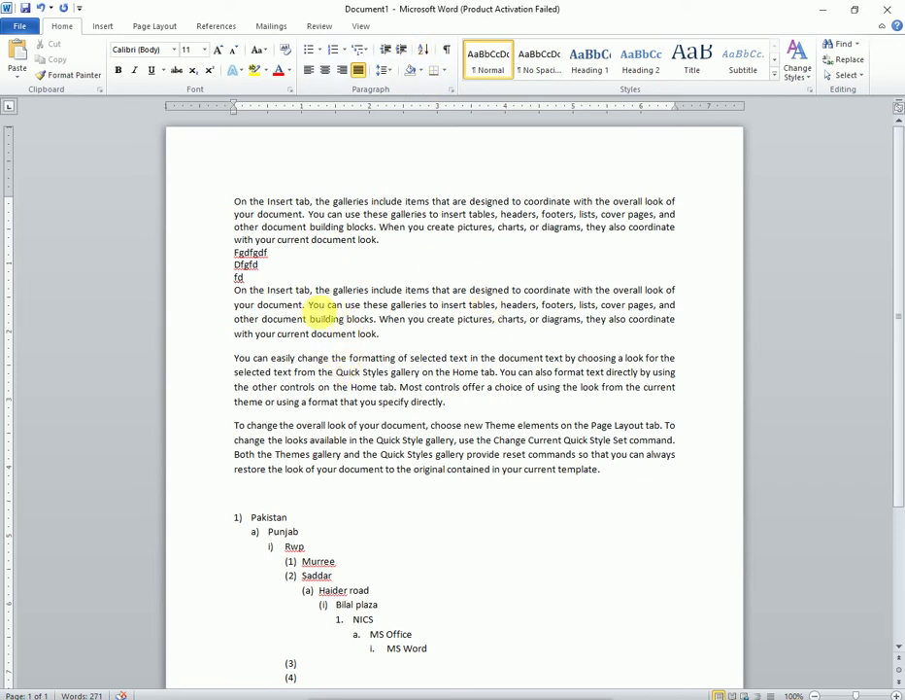
# Format the second paragraph's last two sentences as bold italic 18 pt Monotype Corsiva
pyautogui.moveTo(311, 304); pyautogui.dragTo(369, 336)
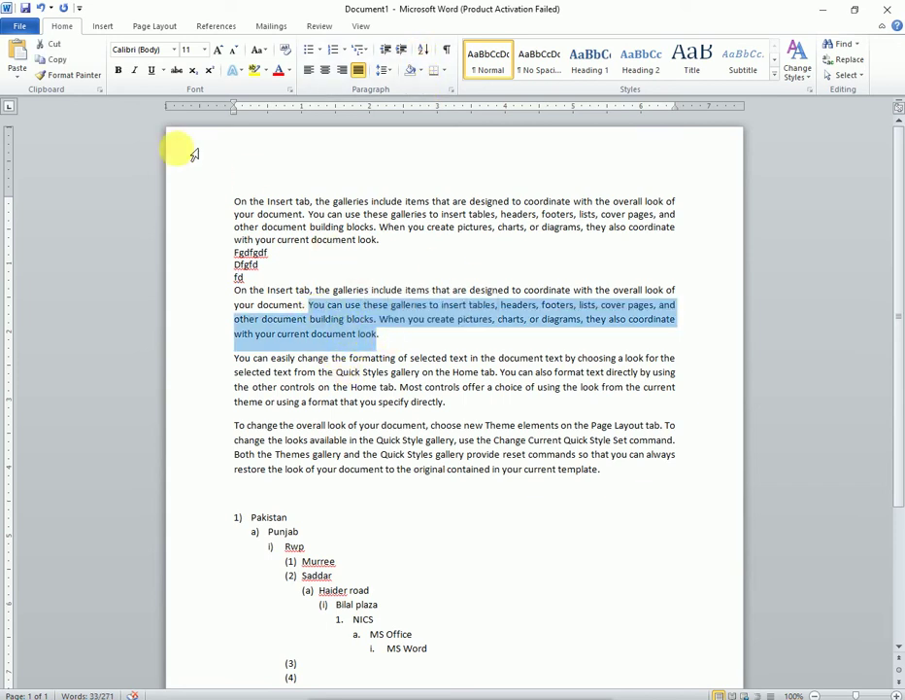
pyautogui.click(119, 70)
pyautogui.click(134, 71)
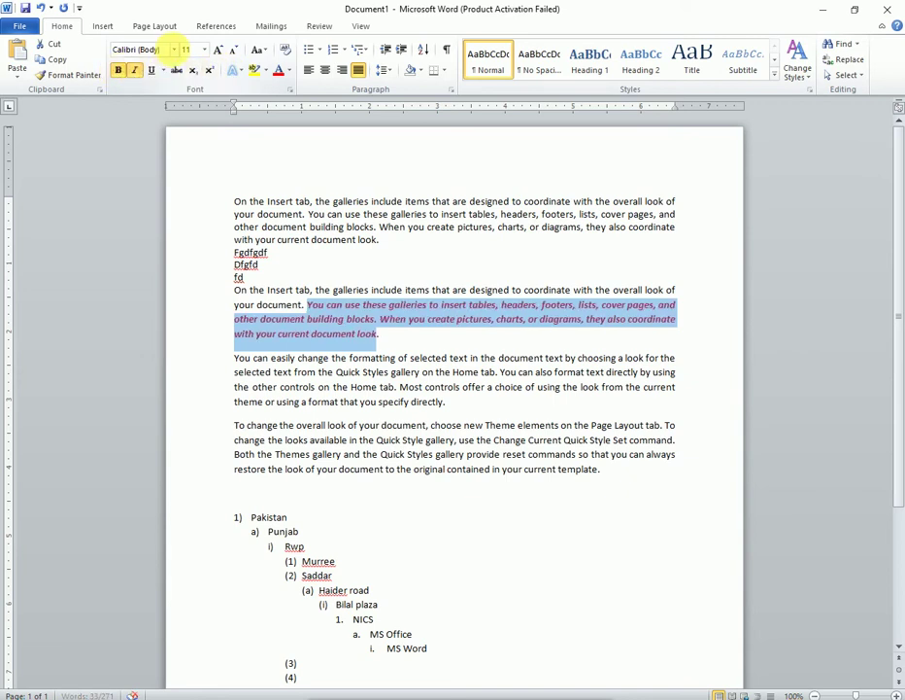
pyautogui.click(217, 50)
pyautogui.click(217, 50)
pyautogui.click(218, 50)
pyautogui.click(218, 50)
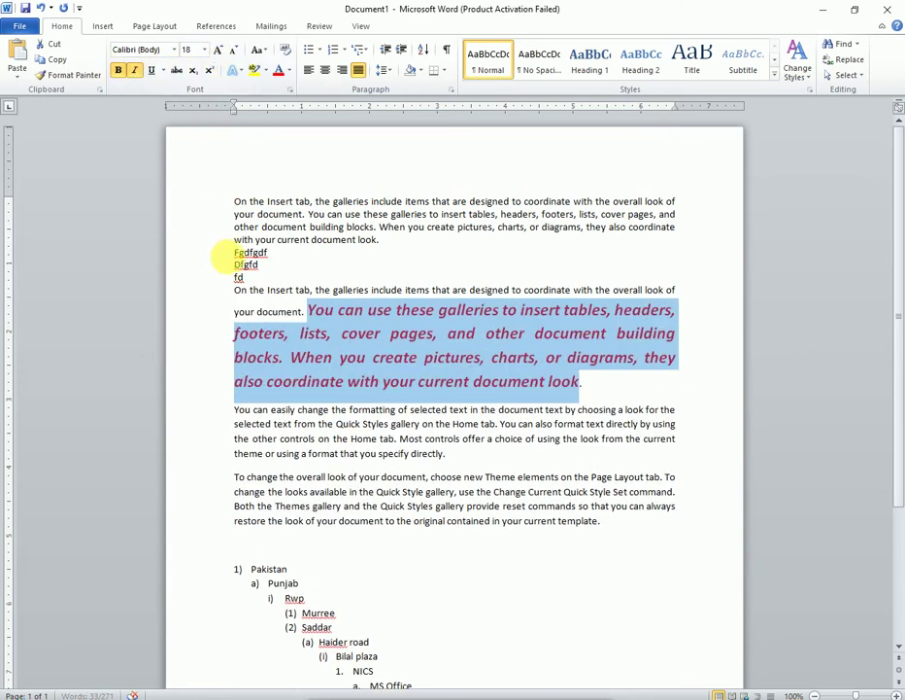
pyautogui.click(174, 50)
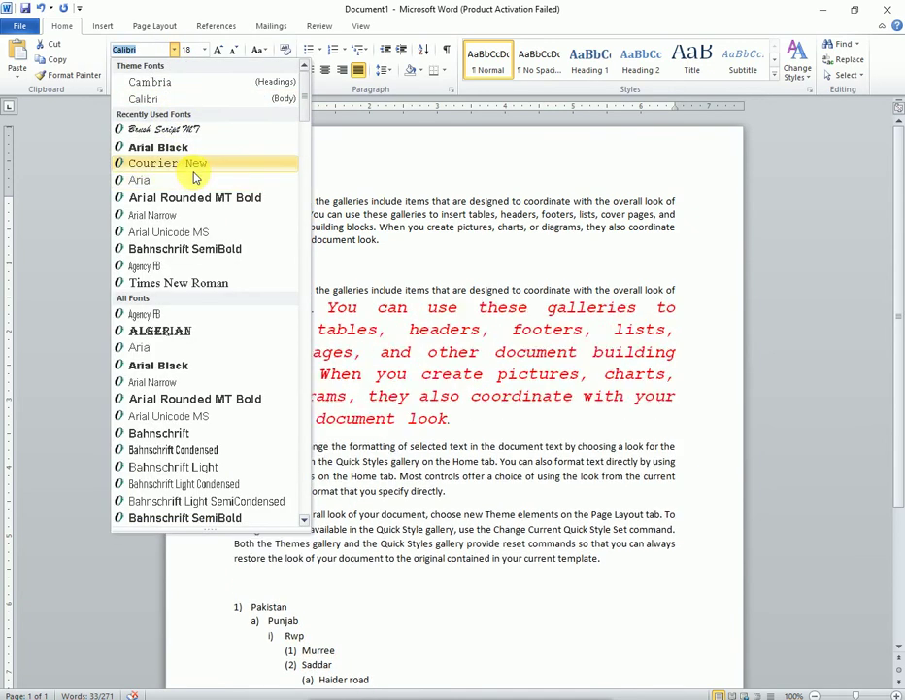
pyautogui.write('Mon')
pyautogui.write('otype Cors')
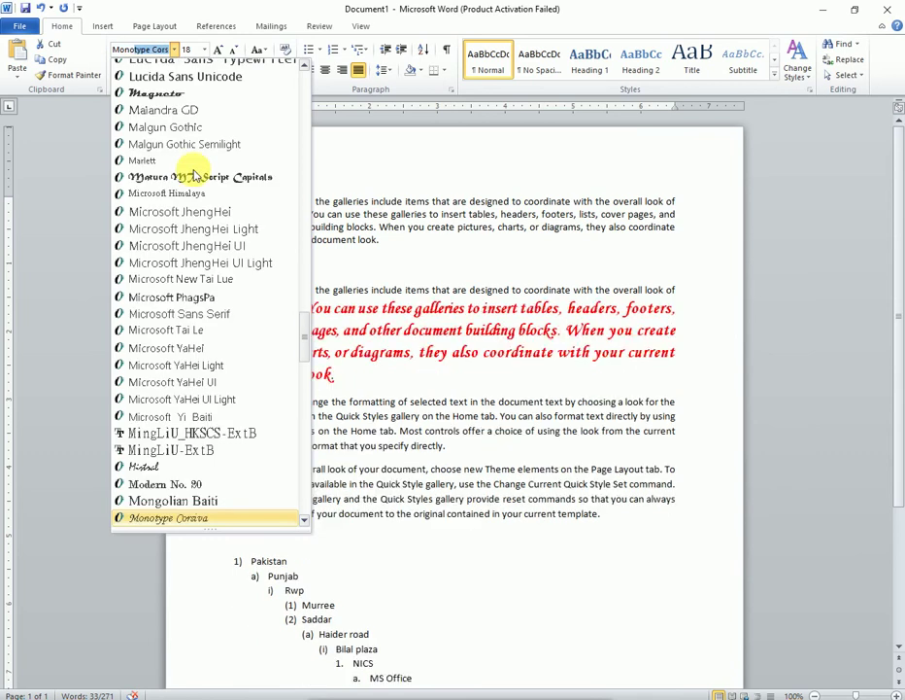
pyautogui.press('Return')
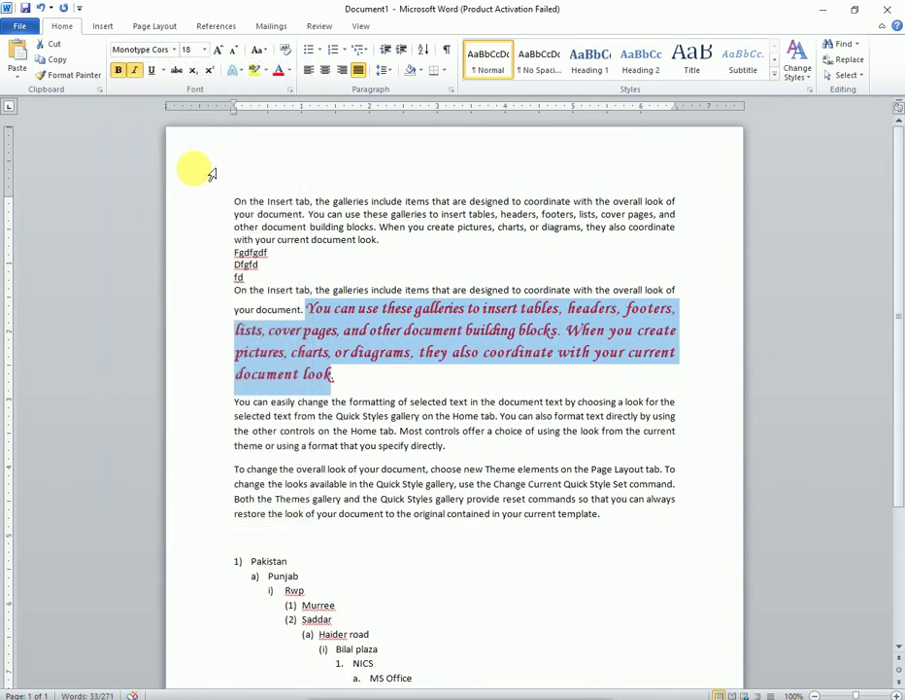
pyautogui.click(353, 330)
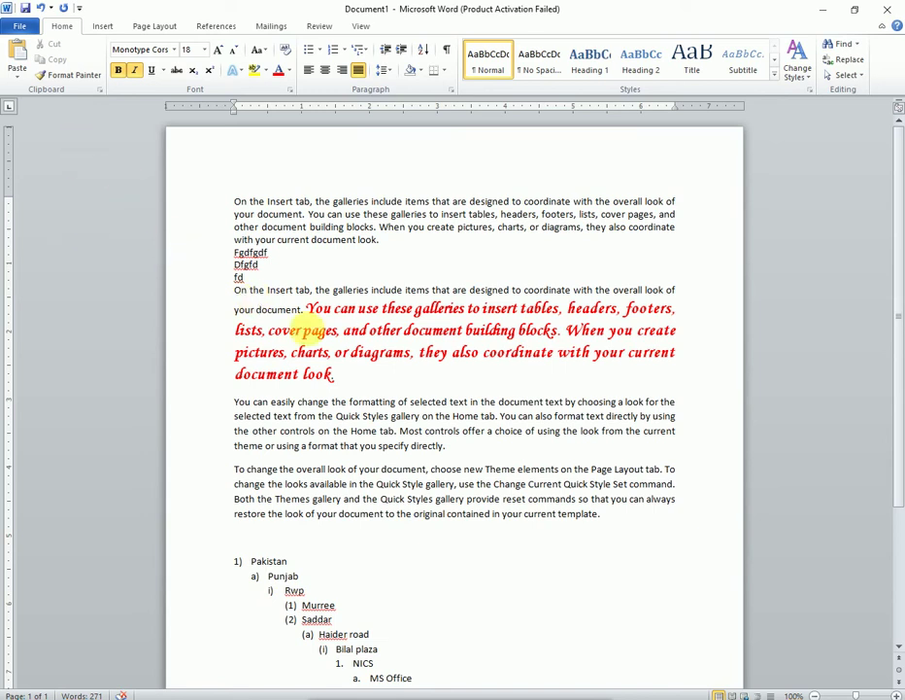
pyautogui.doubleClick(355, 331)
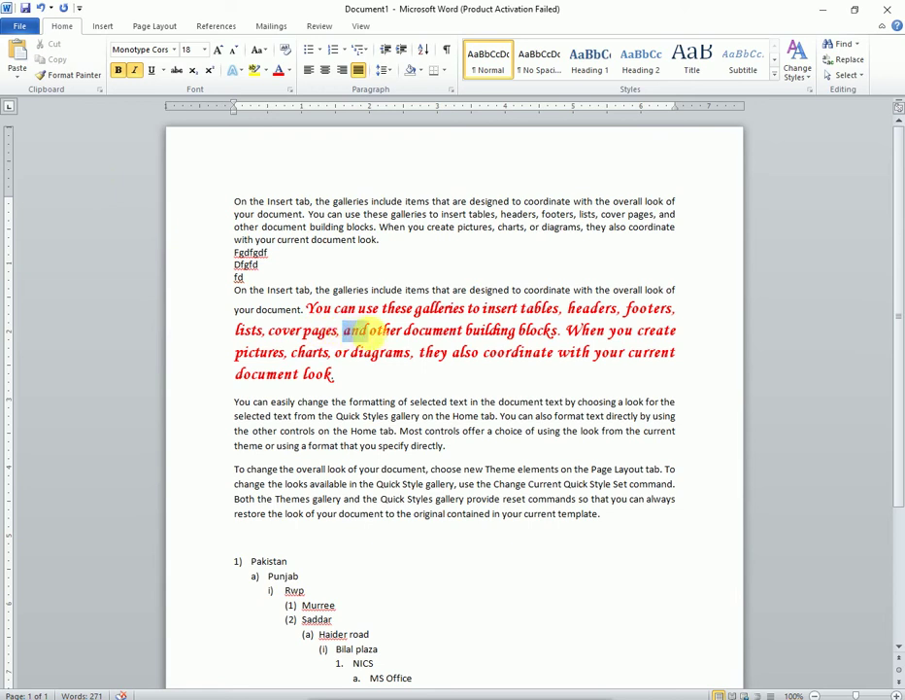
# Format-paint the restyled word's formatting onto 'building blocks. When' in the first paragraph
pyautogui.click(87, 78)
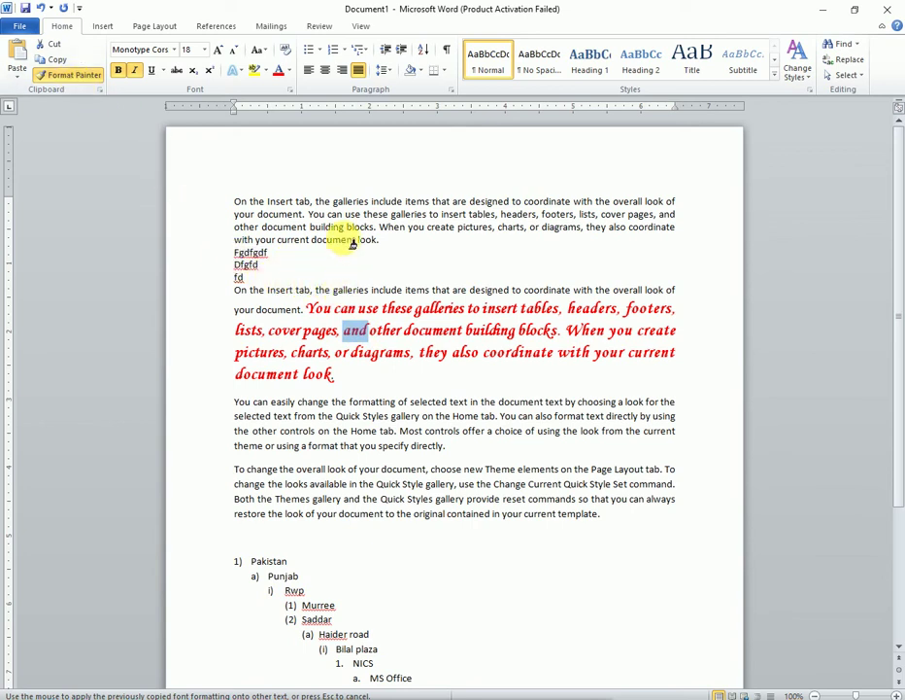
pyautogui.moveTo(309, 226); pyautogui.dragTo(399, 229)
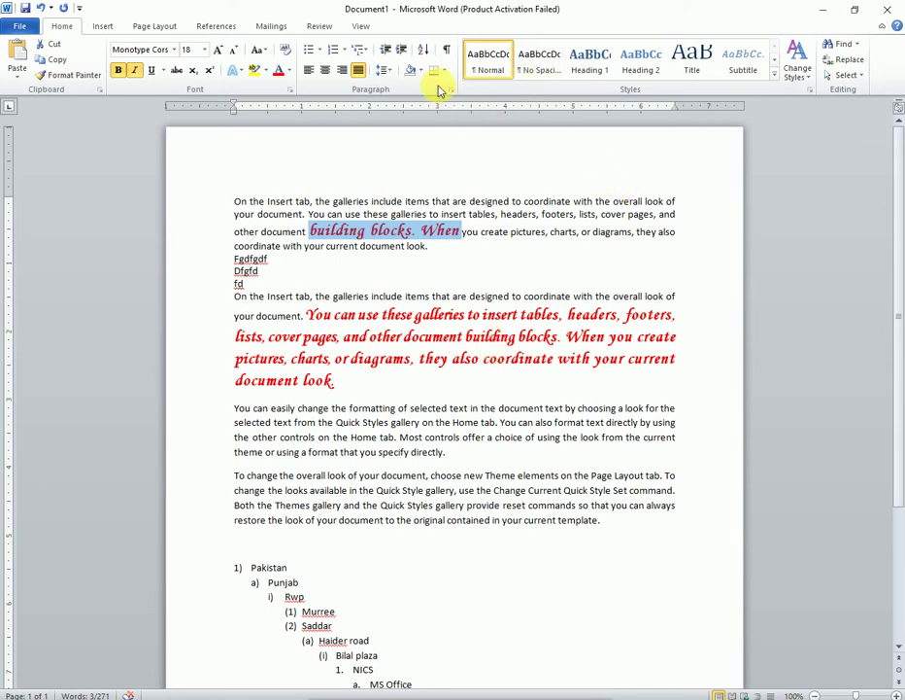
# Add bottom, top, left and right borders to the first paragraph
pyautogui.click(475, 232)
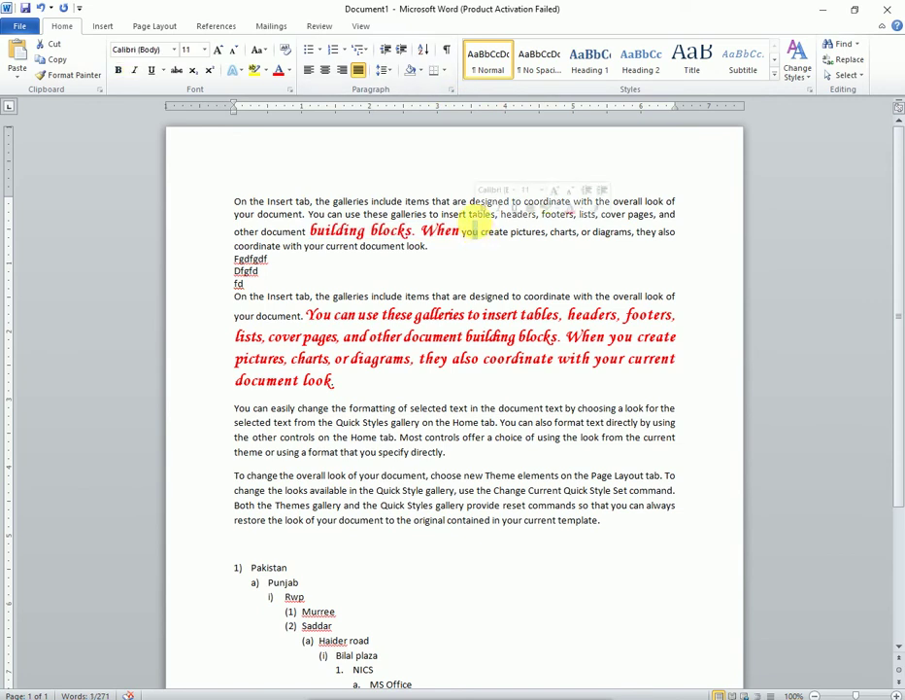
pyautogui.click(443, 215)
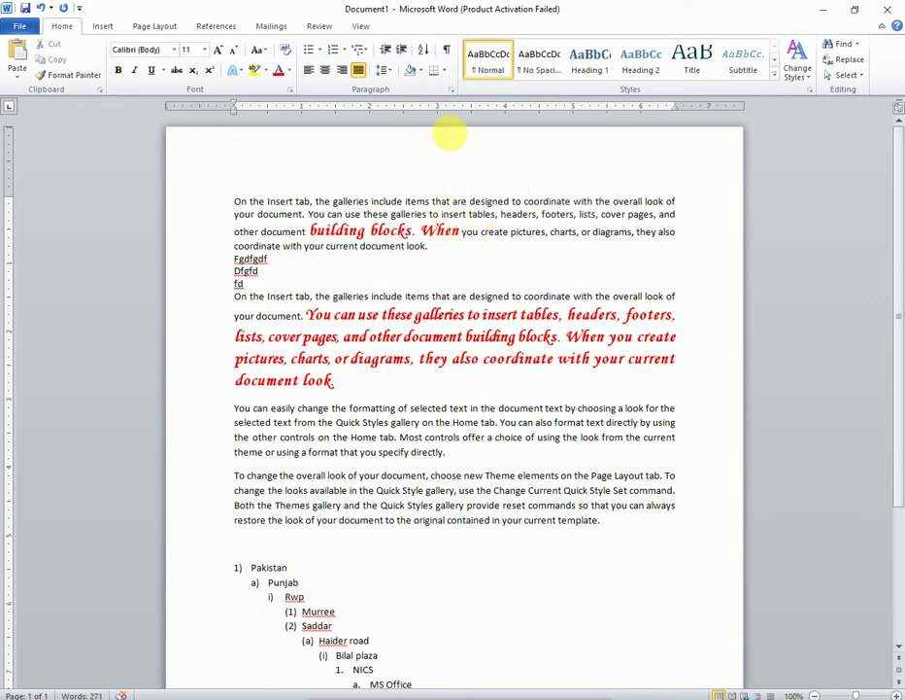
pyautogui.click(433, 78)
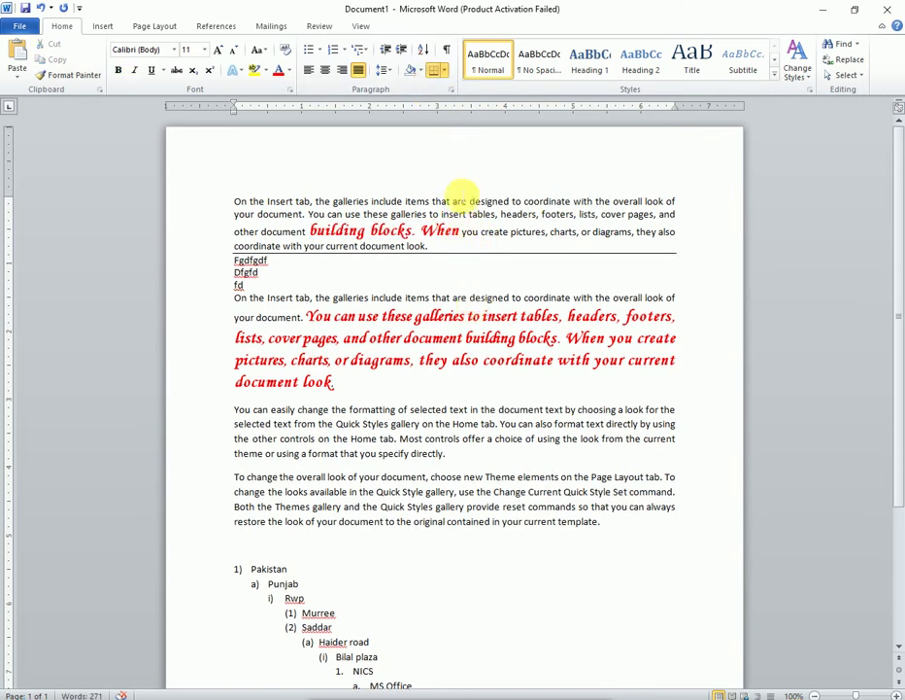
pyautogui.click(444, 69)
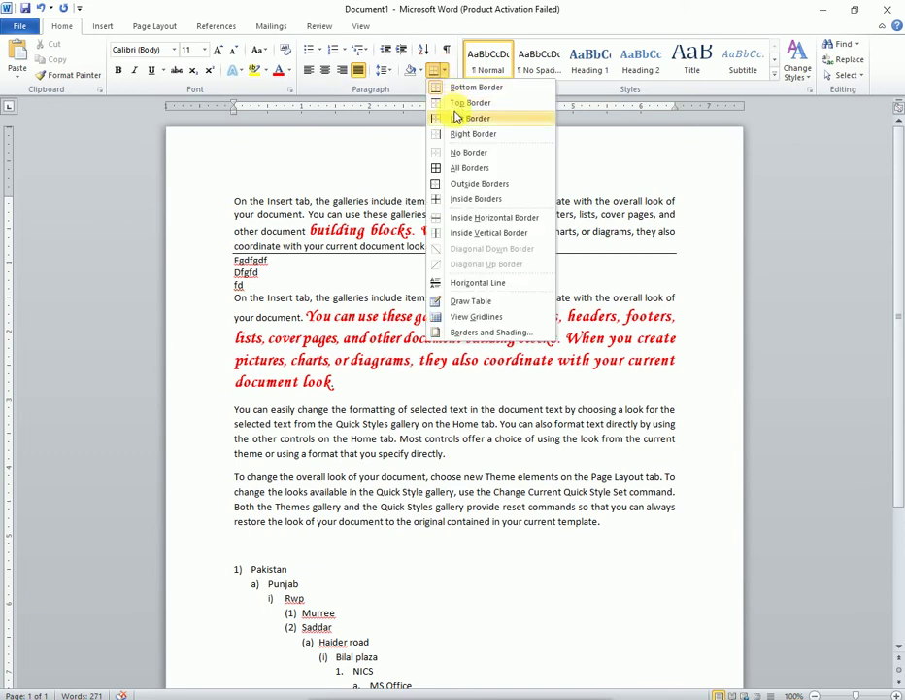
pyautogui.click(455, 104)
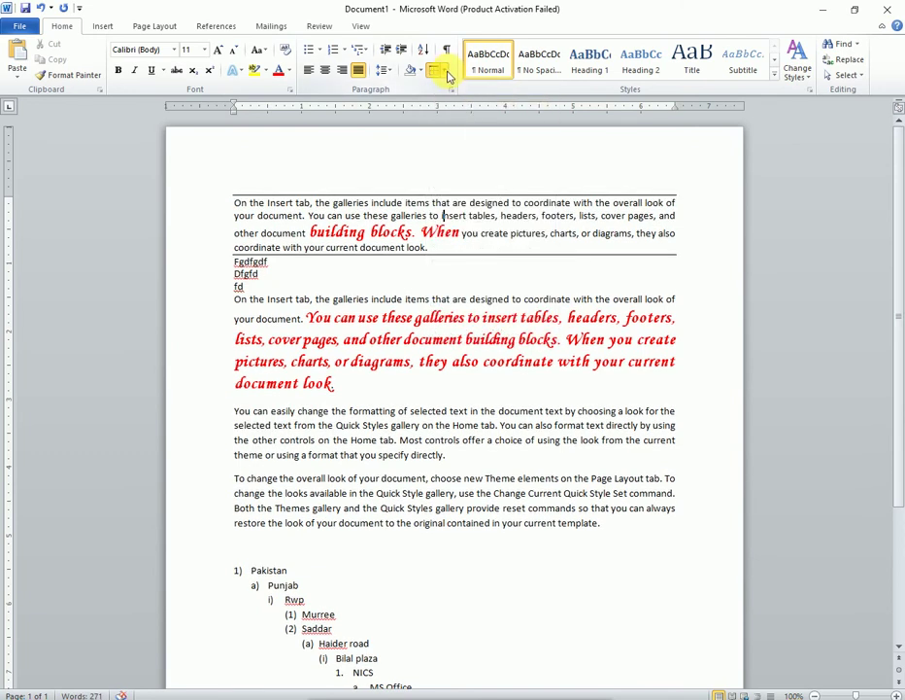
pyautogui.click(444, 70)
pyautogui.click(435, 121)
pyautogui.click(440, 69)
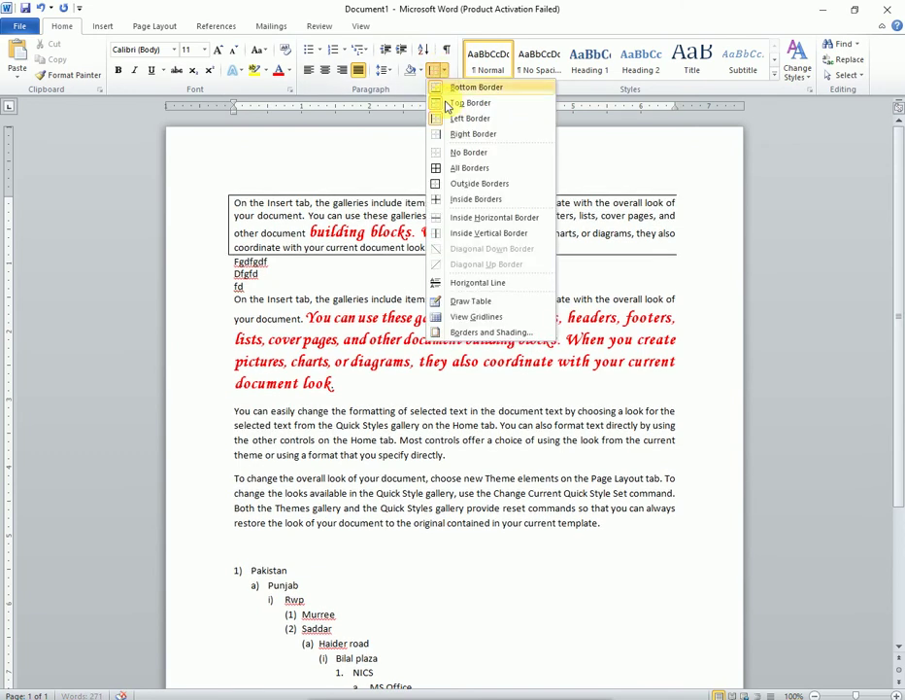
pyautogui.click(447, 133)
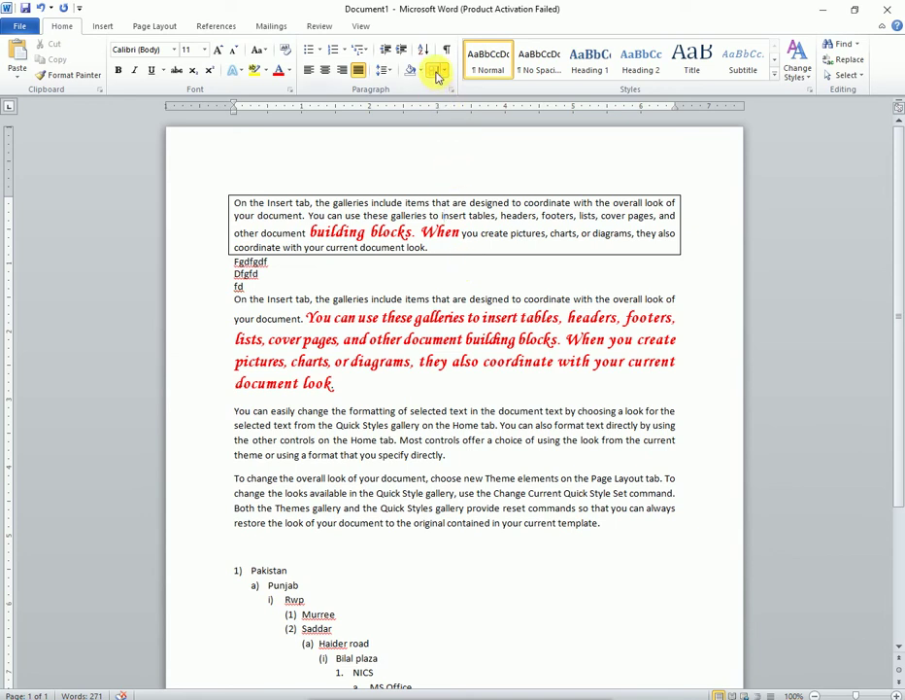
# Remove all borders from the first paragraph with No Border
pyautogui.click(432, 70)
pyautogui.click(444, 70)
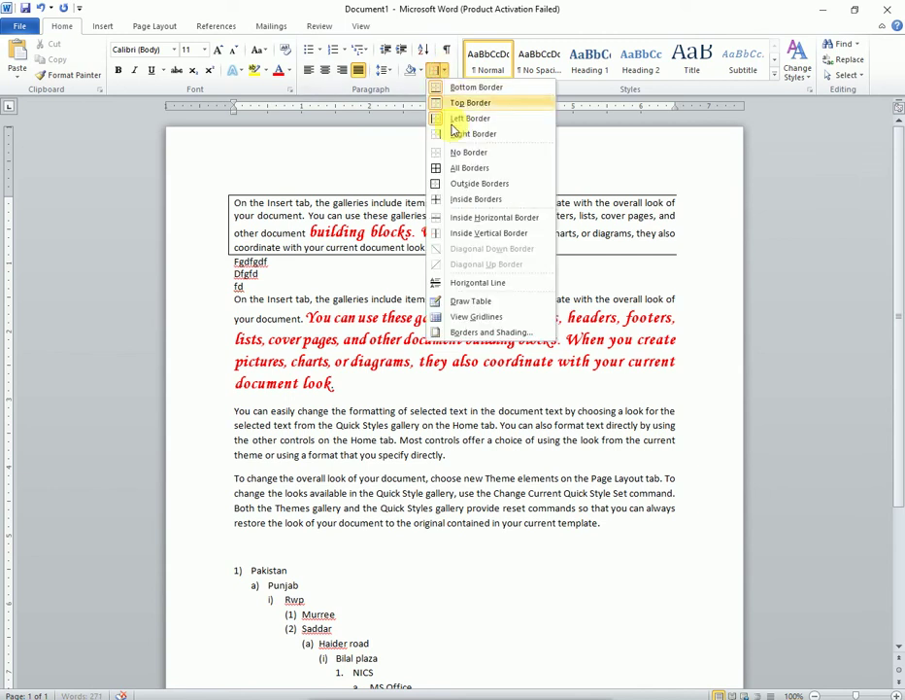
pyautogui.click(463, 152)
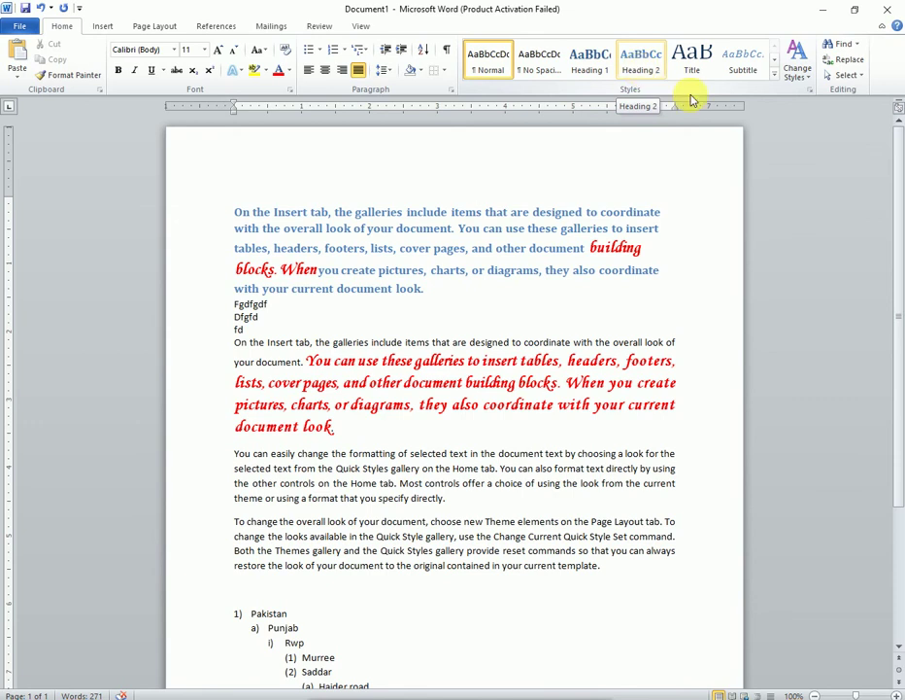
# Apply the Intense Quote quick style to the first paragraph
pyautogui.click(774, 74)
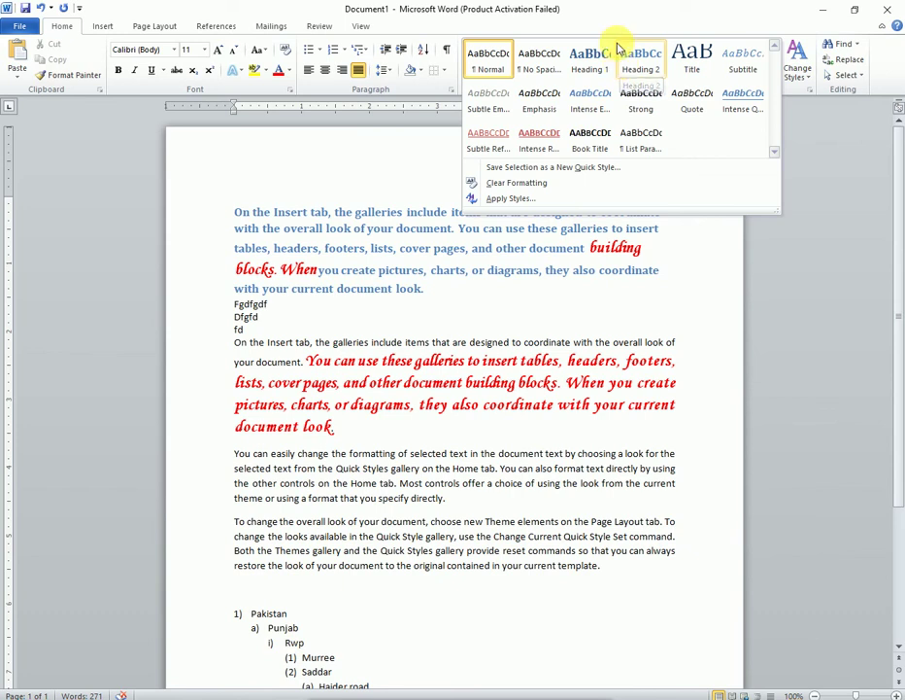
pyautogui.click(735, 98)
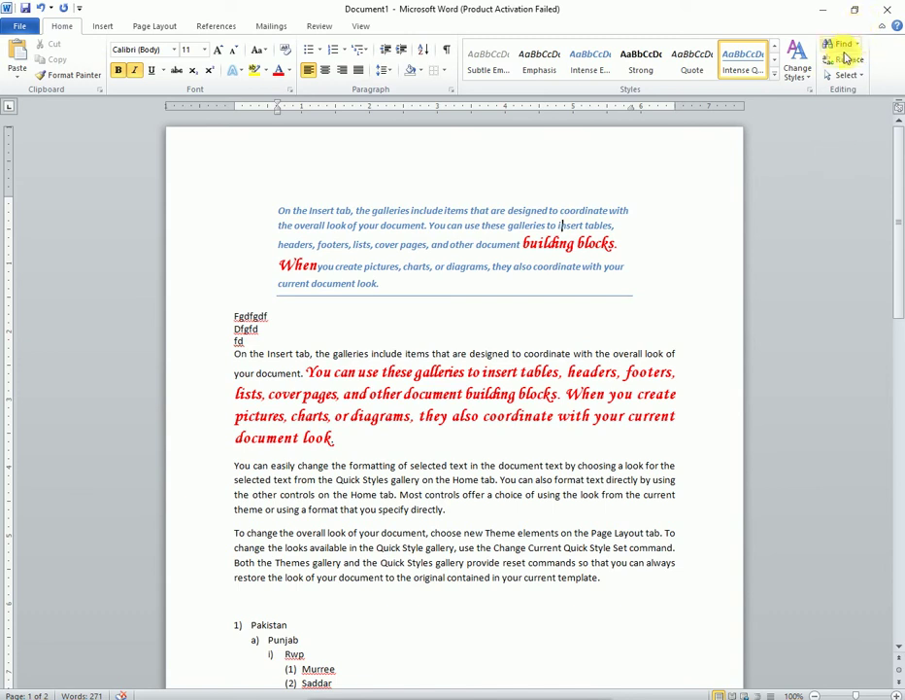
pyautogui.click(838, 44)
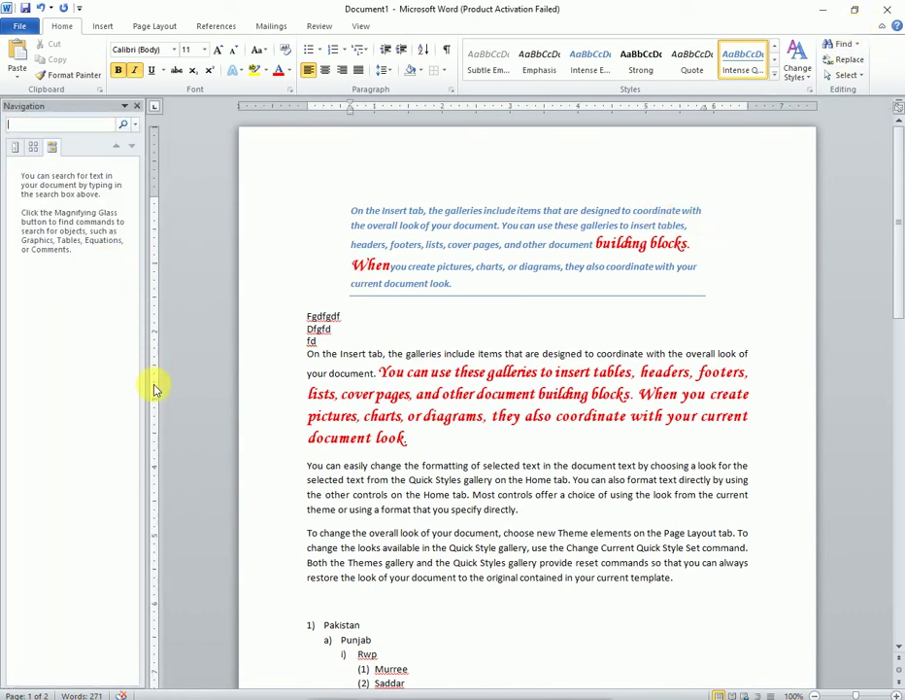
# Search the document for 'charts' in the Navigation pane, finding 2 matches
pyautogui.write('cha')
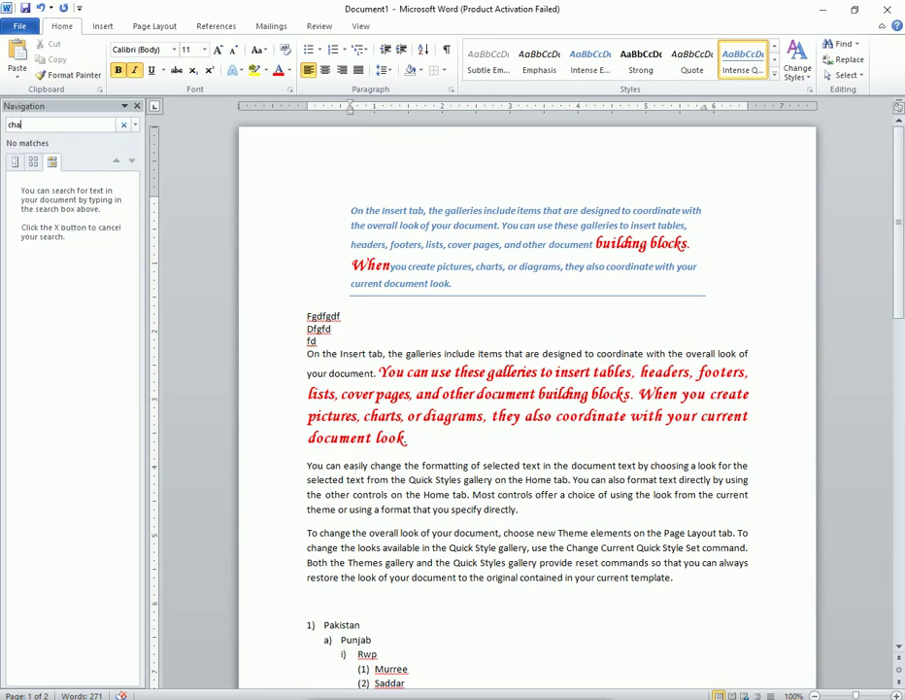
pyautogui.write('rts')
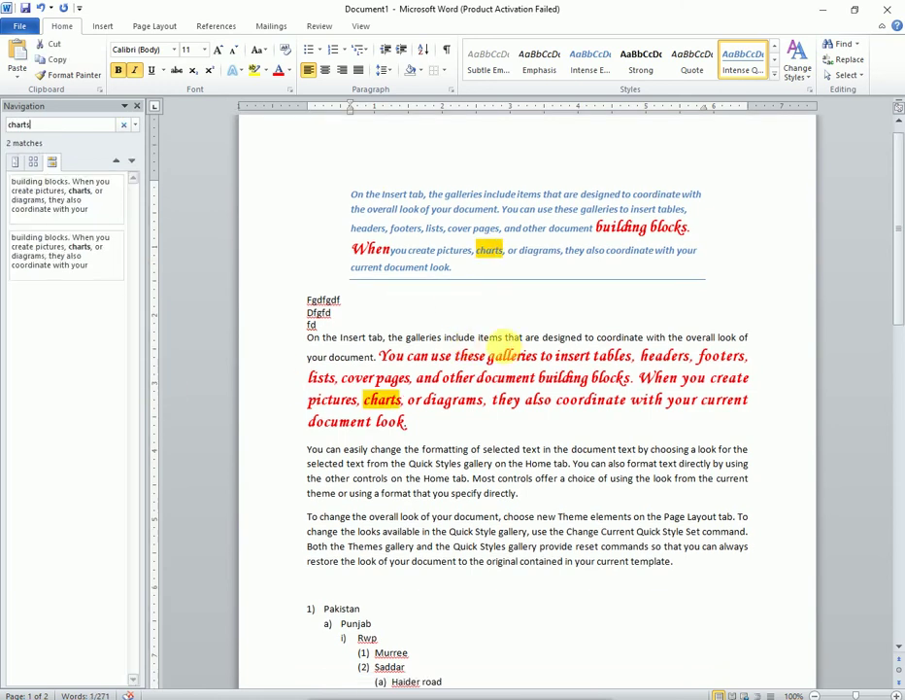
pyautogui.scroll(-5, 486, 340)
pyautogui.scroll(5, 504, 335)
pyautogui.scroll(-5, 502, 320)
pyautogui.scroll(-5, 501, 324)
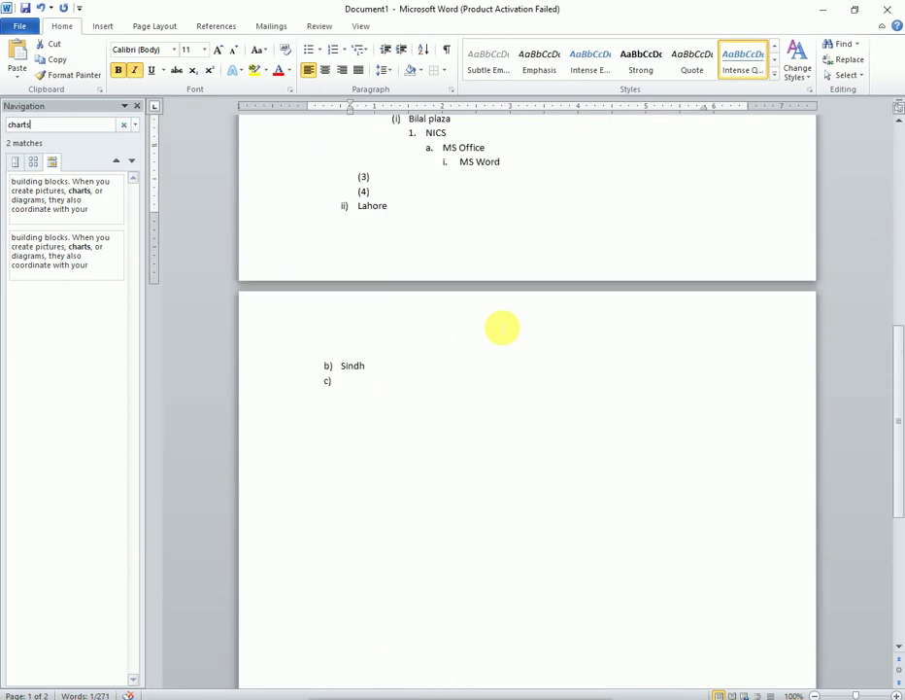
pyautogui.scroll(5, 502, 325)
pyautogui.scroll(3, 466, 311)
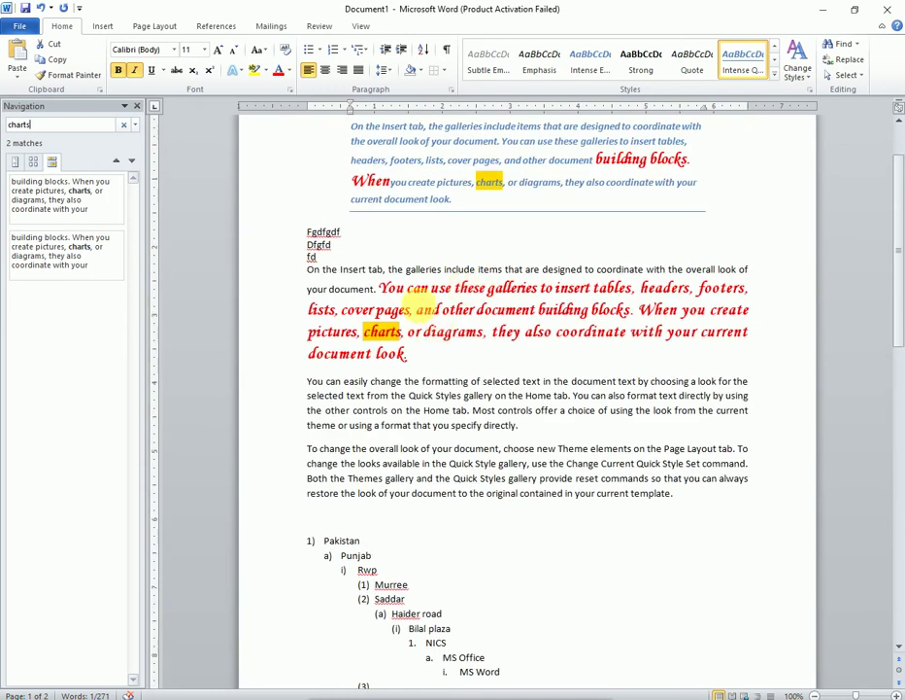
# Search for 'and' instead (5 matches), then close the Navigation pane
pyautogui.click(39, 124)
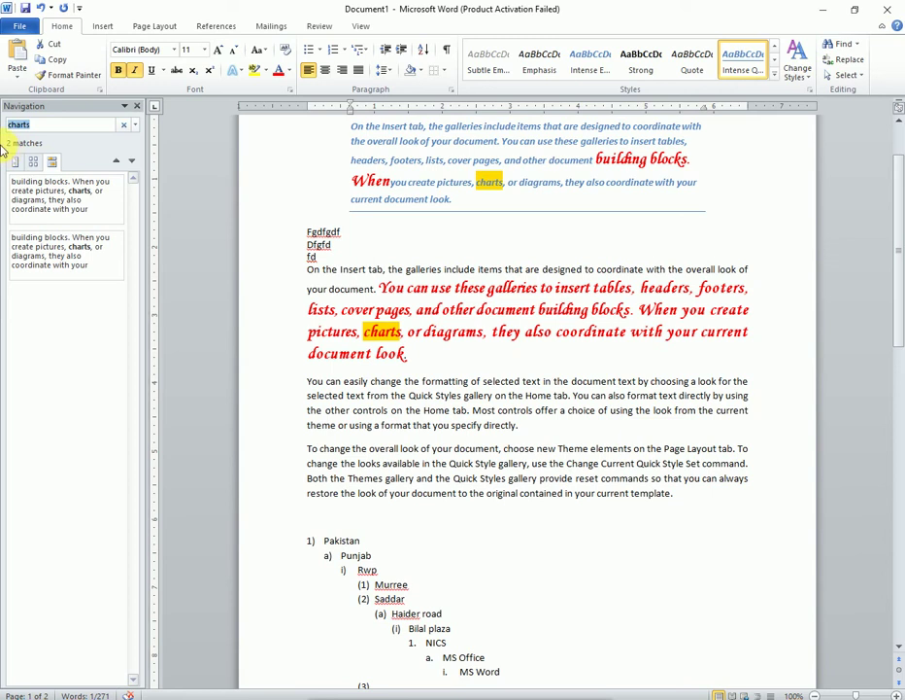
pyautogui.write('and')
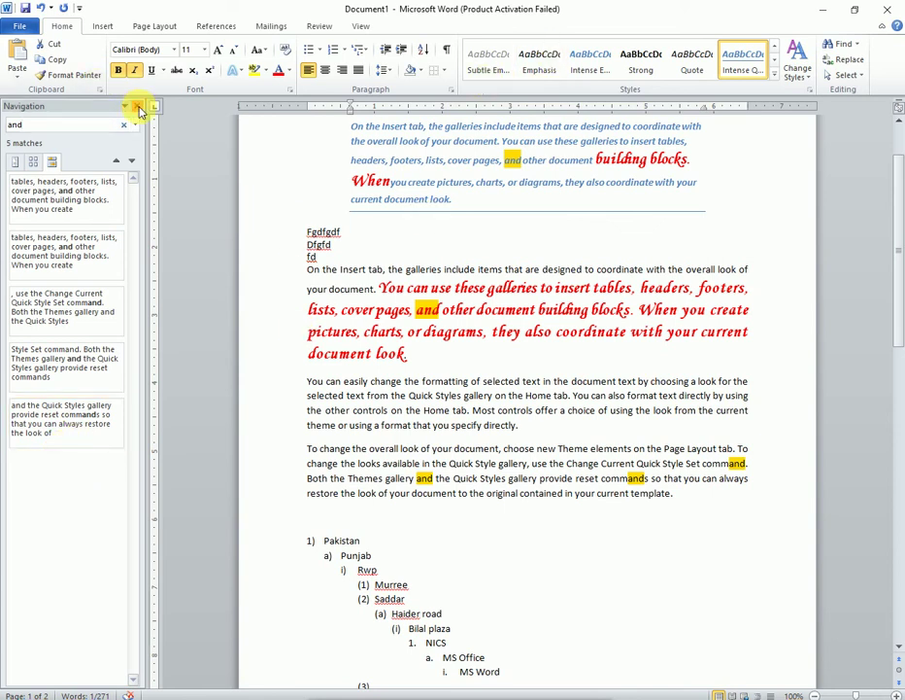
pyautogui.click(139, 109)
pyautogui.click(855, 43)
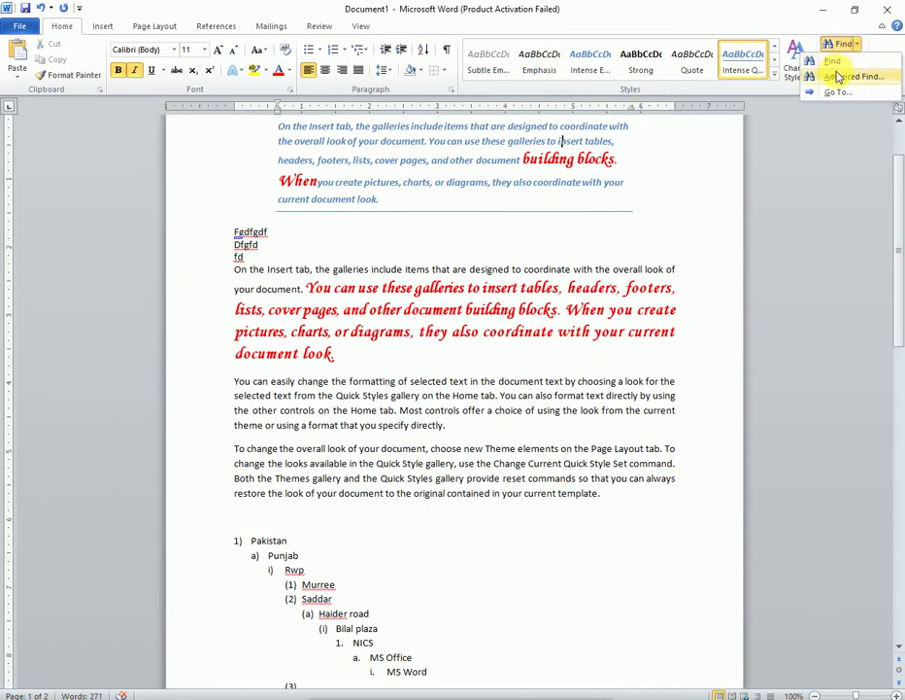
# In Advanced Find, step through every occurrence of 'pages' until the search finishes
pyautogui.click(838, 77)
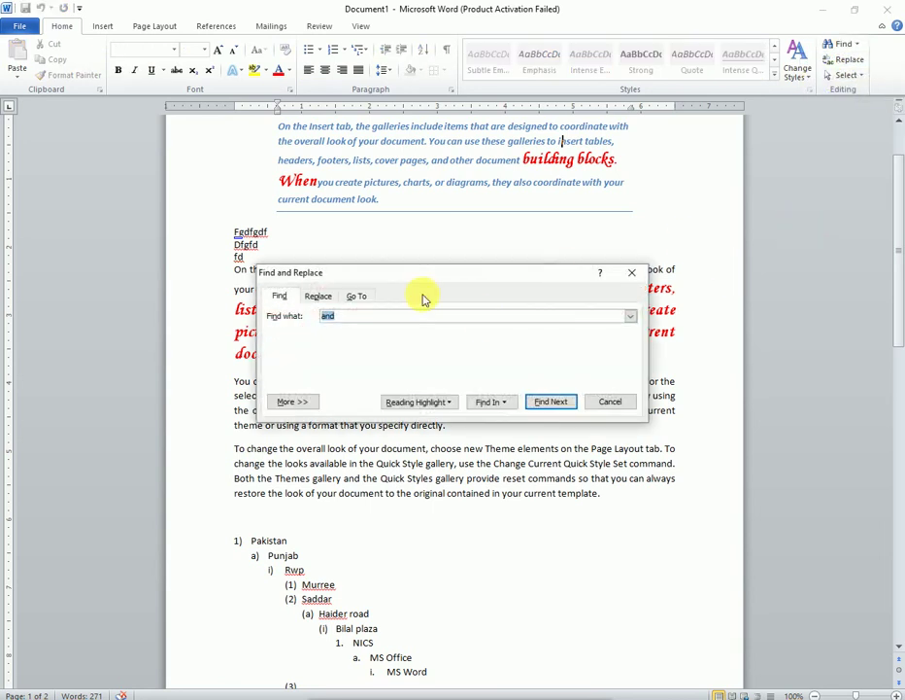
pyautogui.moveTo(505, 272); pyautogui.dragTo(621, 263)
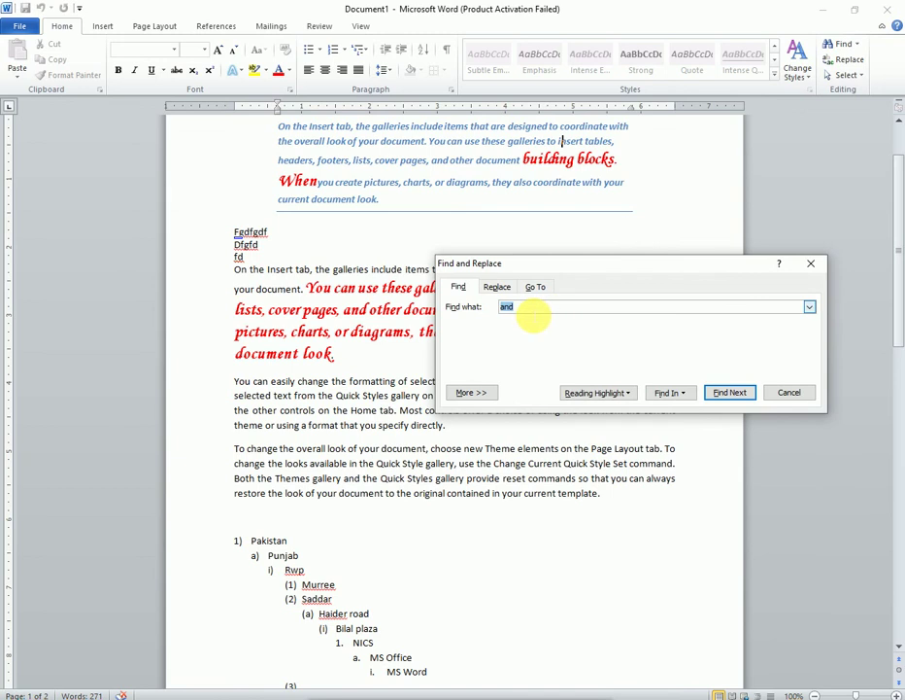
pyautogui.write('pages')
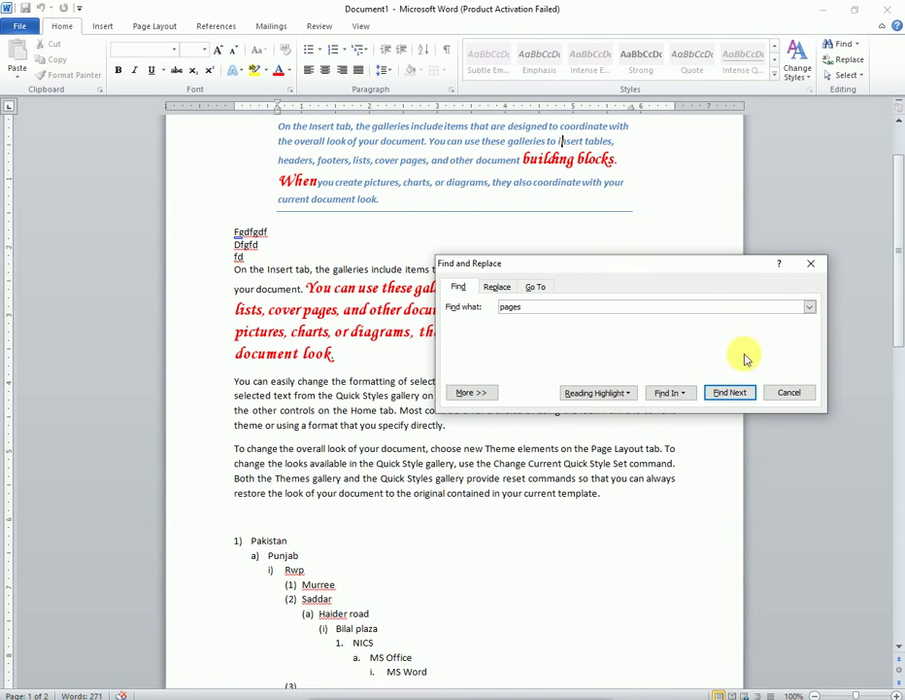
pyautogui.click(736, 399)
pyautogui.click(736, 399)
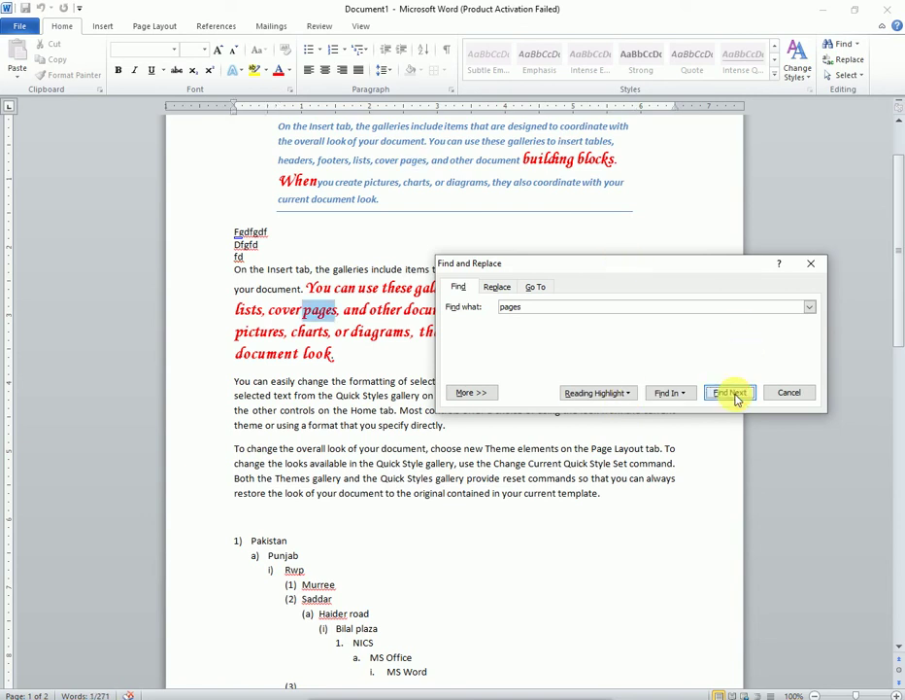
pyautogui.click(736, 400)
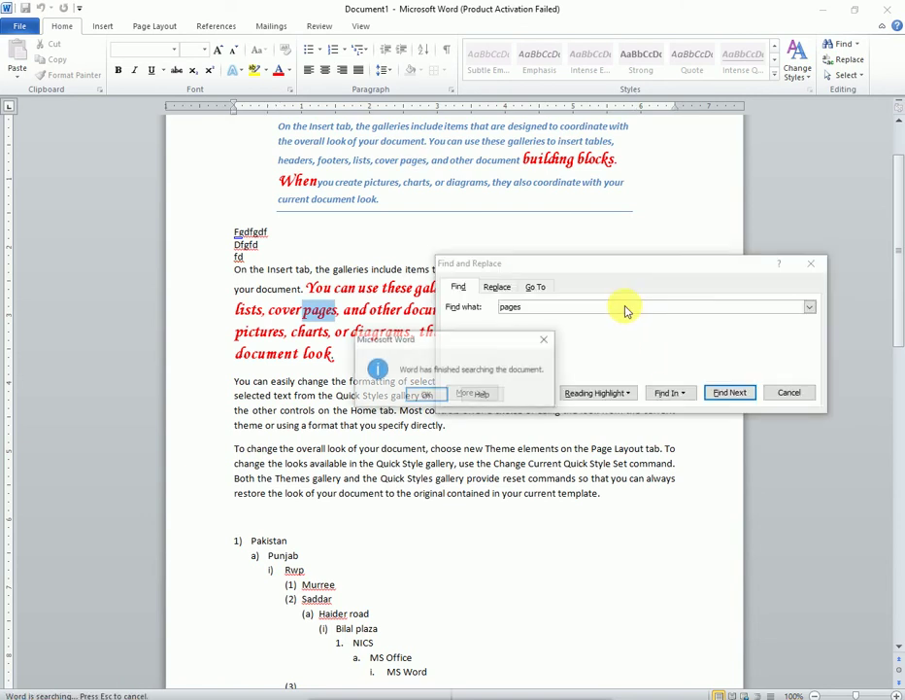
pyautogui.click(428, 393)
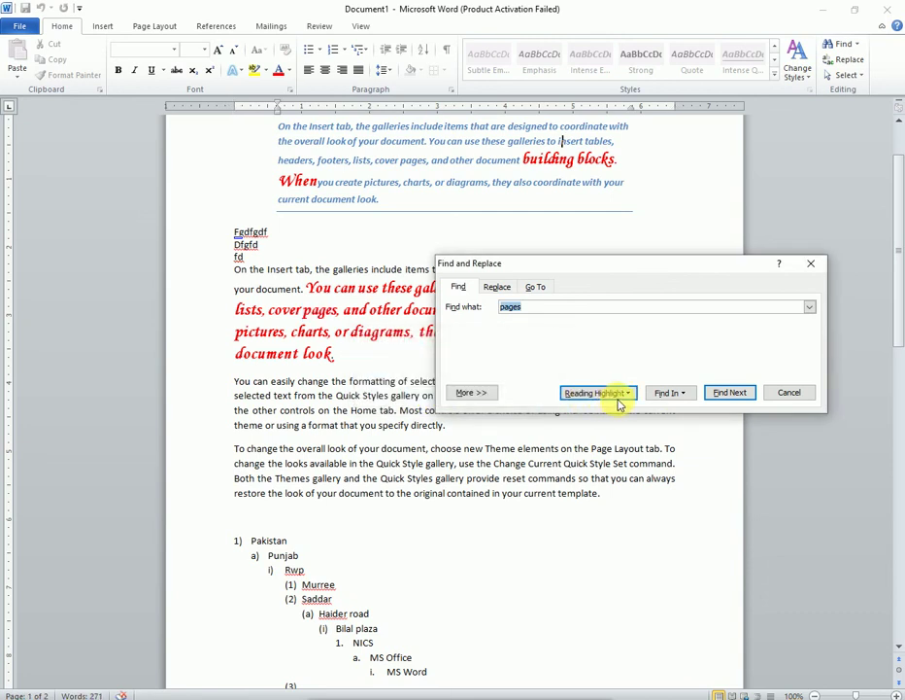
# Apply Reading Highlight to all occurrences of 'pages' (2 items)
pyautogui.click(609, 399)
pyautogui.click(614, 409)
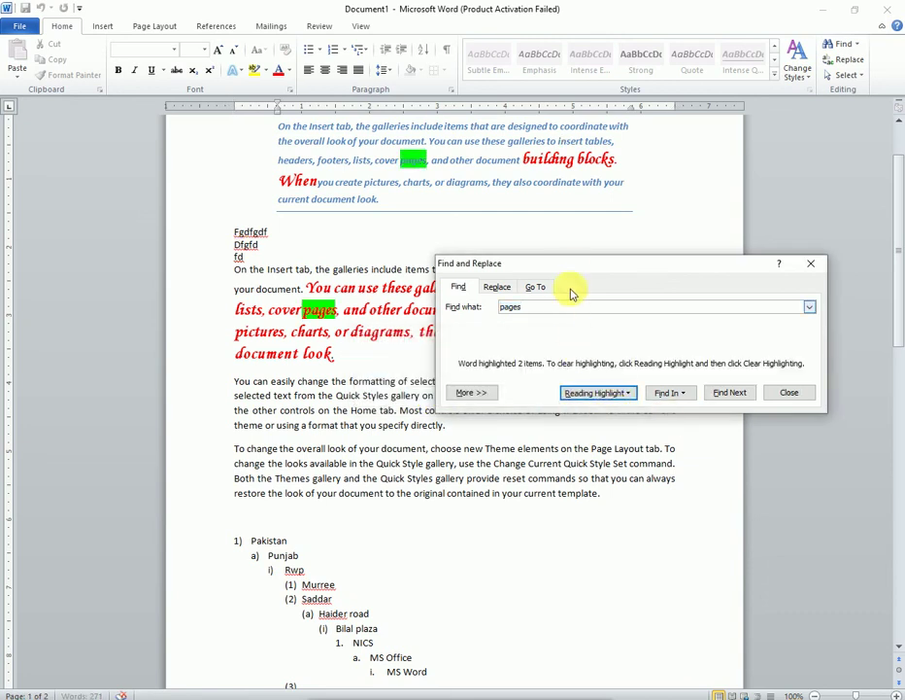
pyautogui.moveTo(576, 264); pyautogui.dragTo(676, 392)
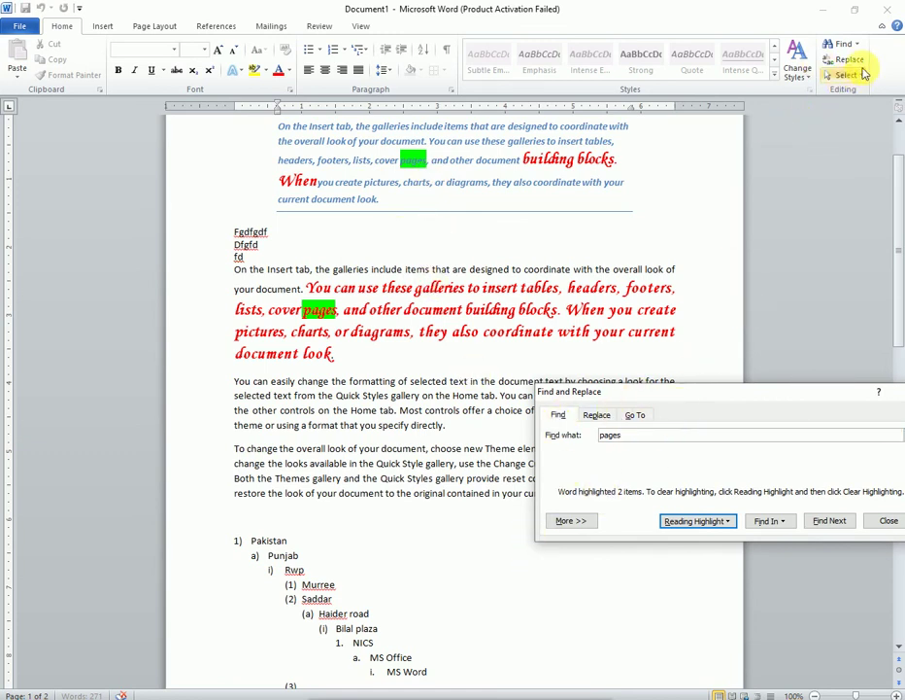
# On the Replace tab, enter 'Pakistan' as the replacement for 'pages'
pyautogui.click(598, 416)
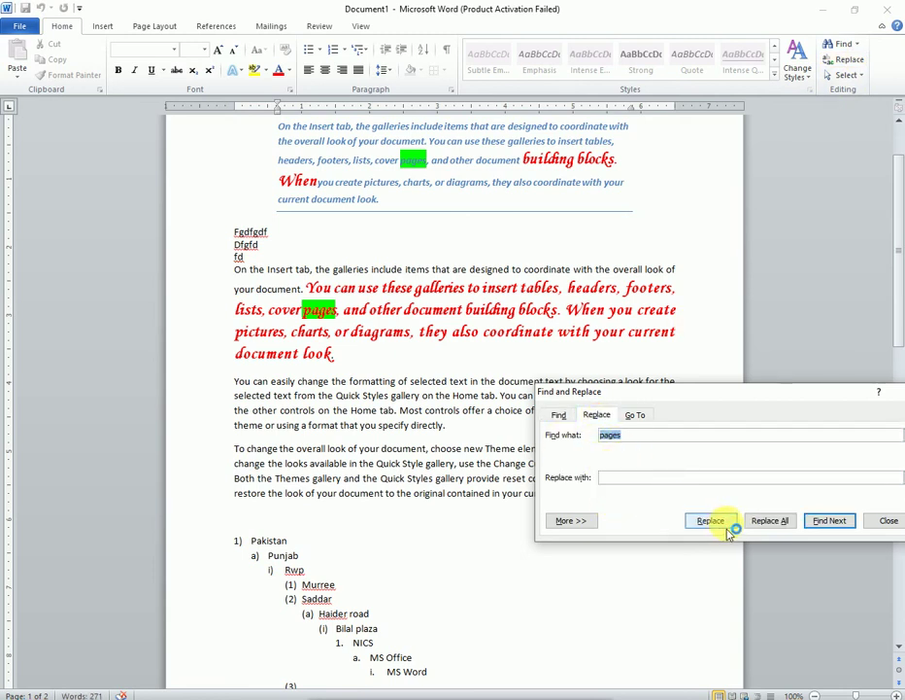
pyautogui.click(631, 478)
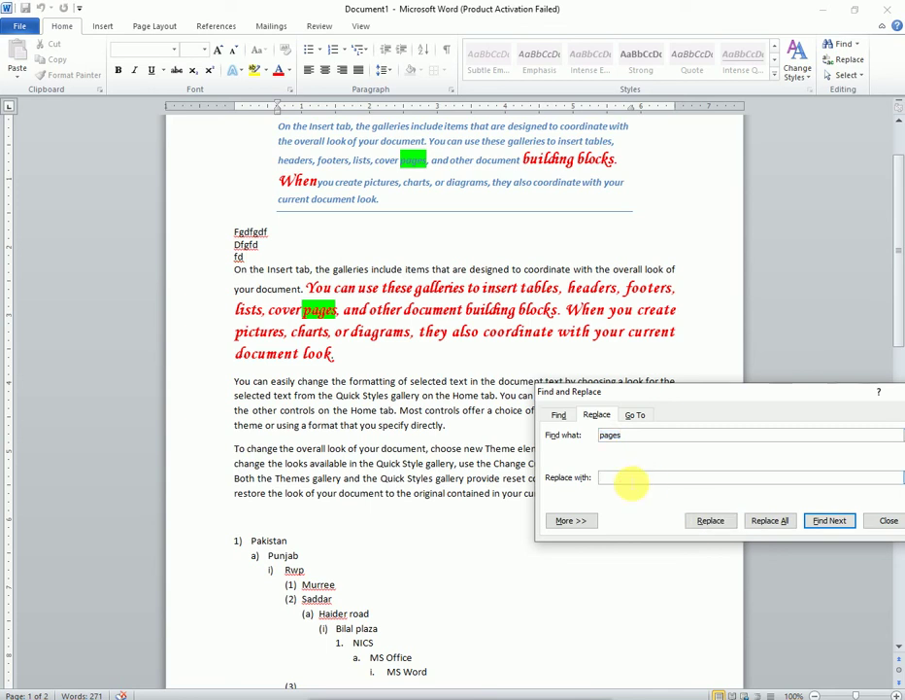
pyautogui.write('Pakist')
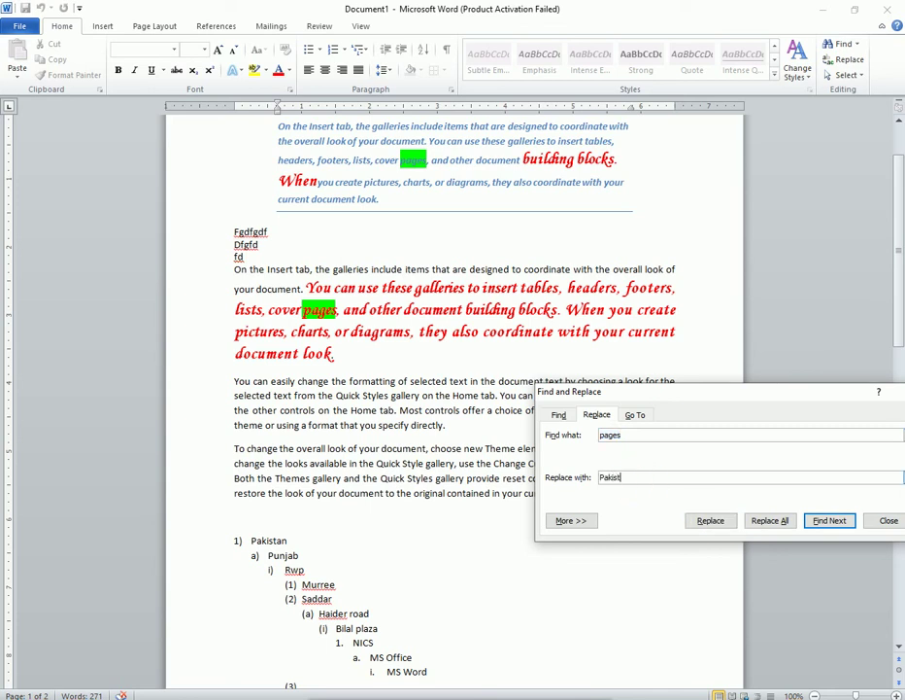
pyautogui.write('an')
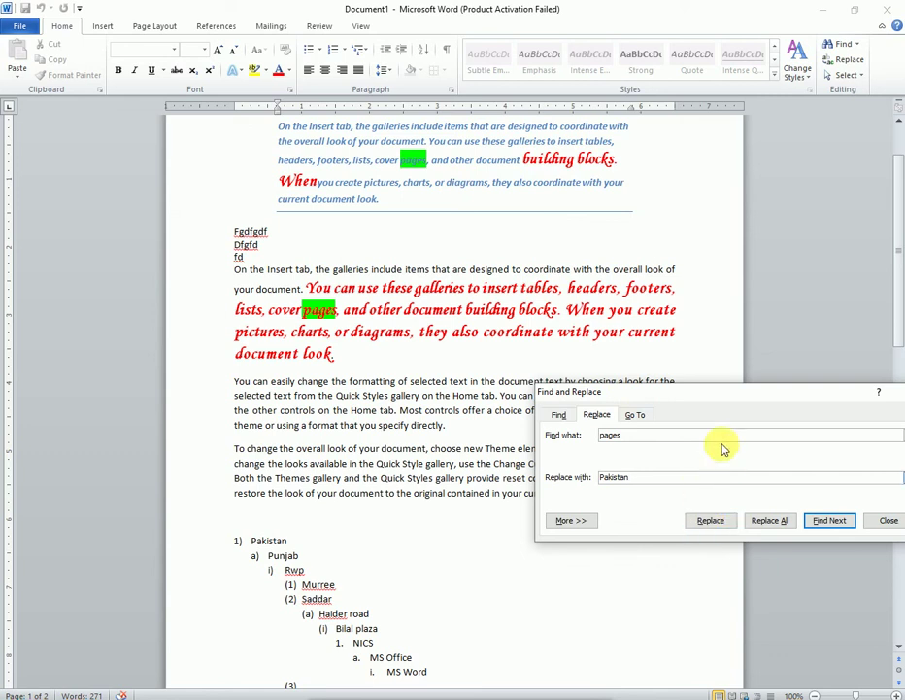
pyautogui.press('Tab')
pyautogui.press('End')
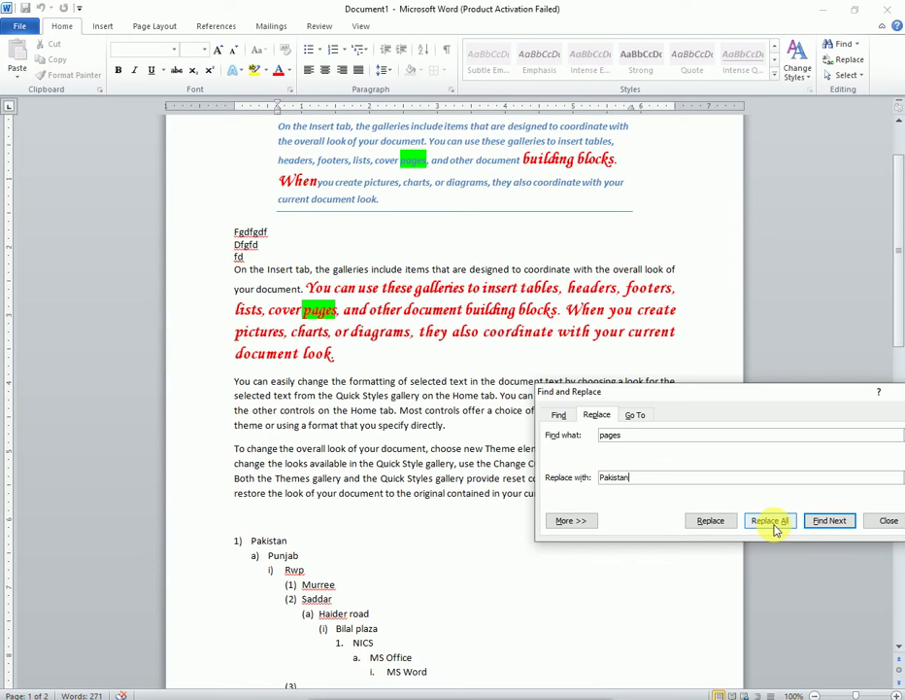
# Replace all 2 occurrences with 'Pakistan', then show the Go To page
pyautogui.click(772, 521)
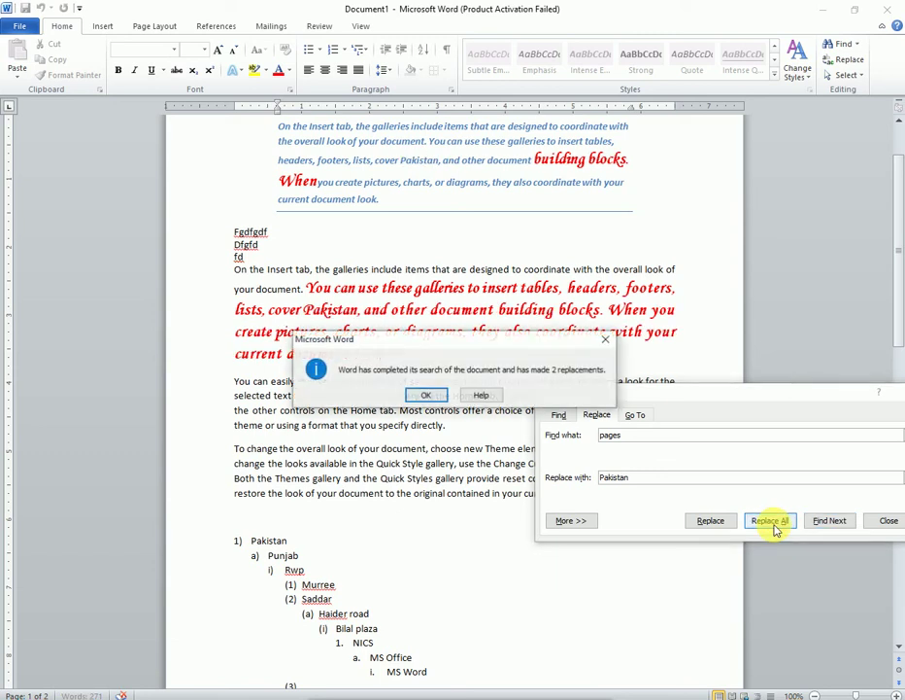
pyautogui.click(427, 408)
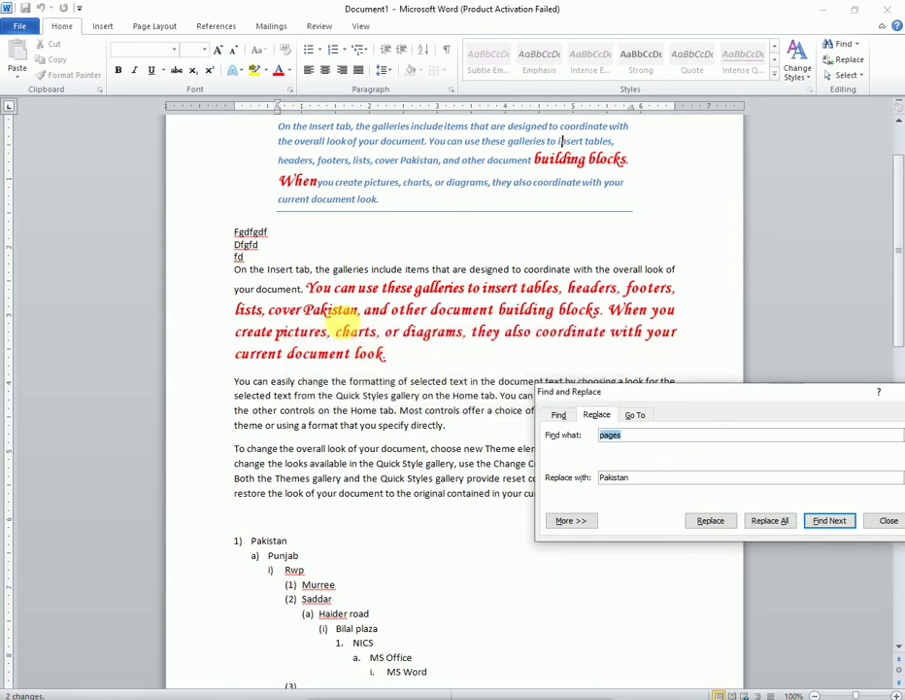
pyautogui.click(328, 308)
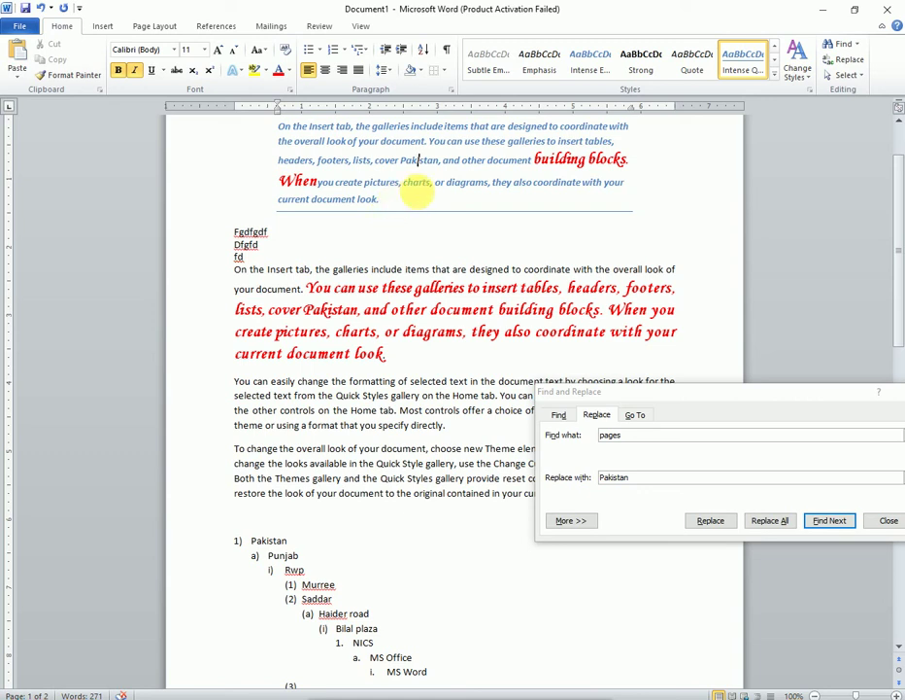
pyautogui.click(639, 417)
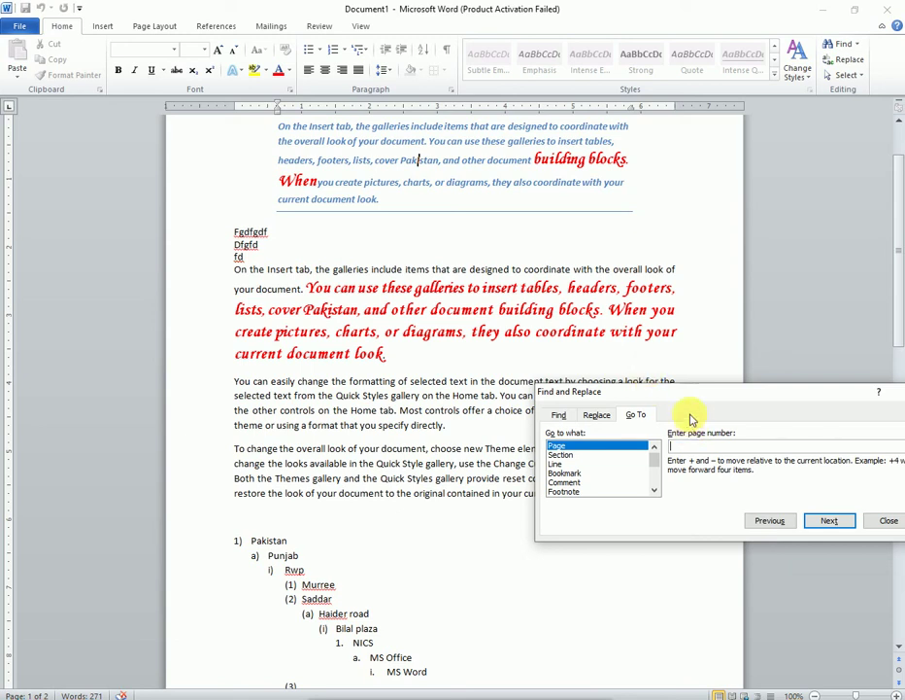
# Move the Find and Replace dialog to the centre and close it
pyautogui.moveTo(685, 391); pyautogui.dragTo(541, 299)
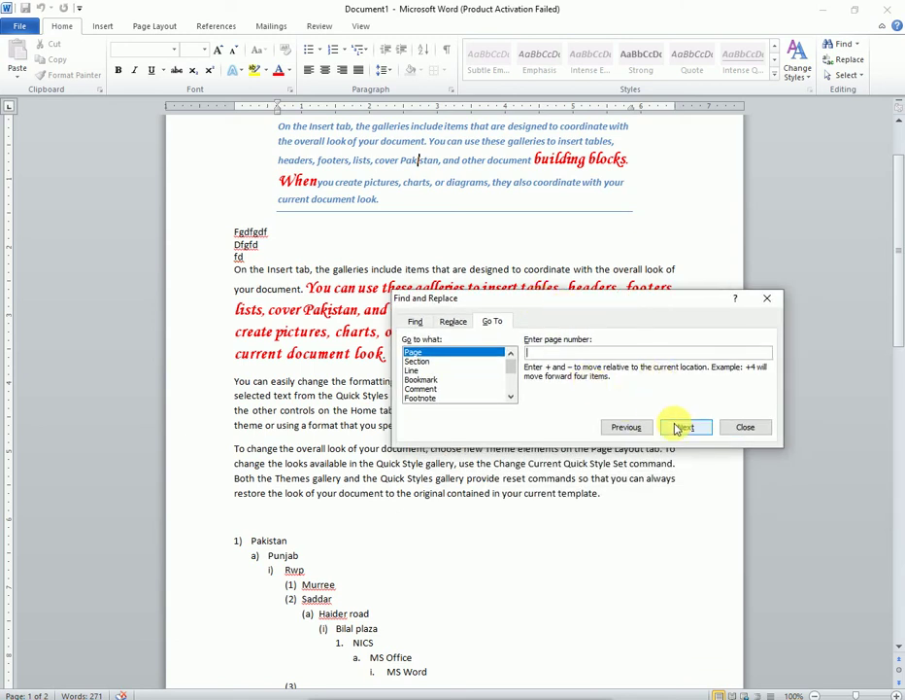
pyautogui.click(741, 429)
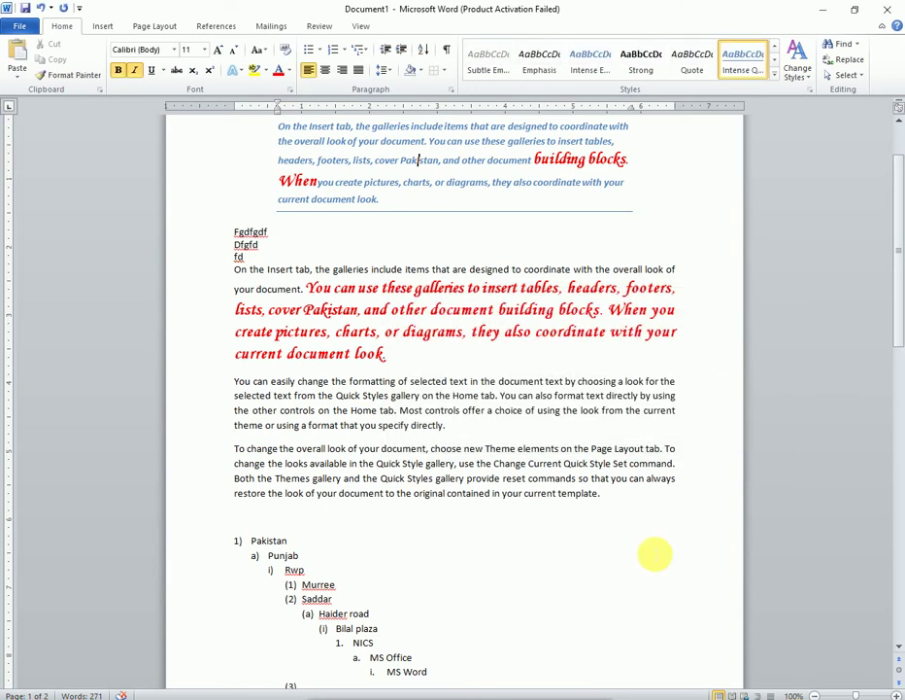